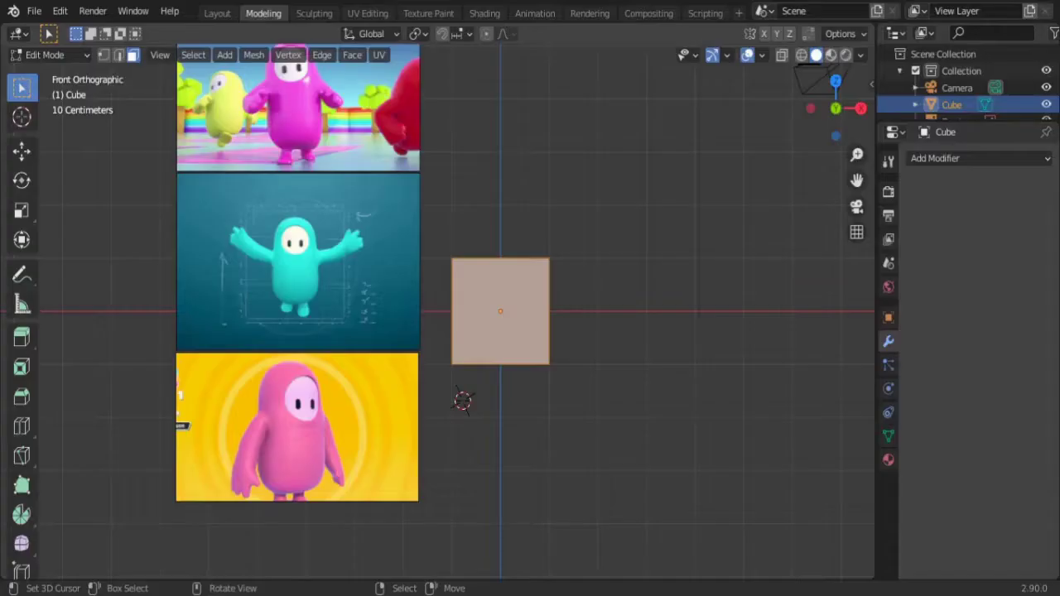
Step: Switch the plane back into Edit Mode for mesh editing
{"action": "key", "text": "Tab"}
{"action": "key", "text": "Tab"}
Step: Subdivide the plane twice and smooth its vertices into a rounded shape
{"action": "right_click", "coordinate": [522, 310]}
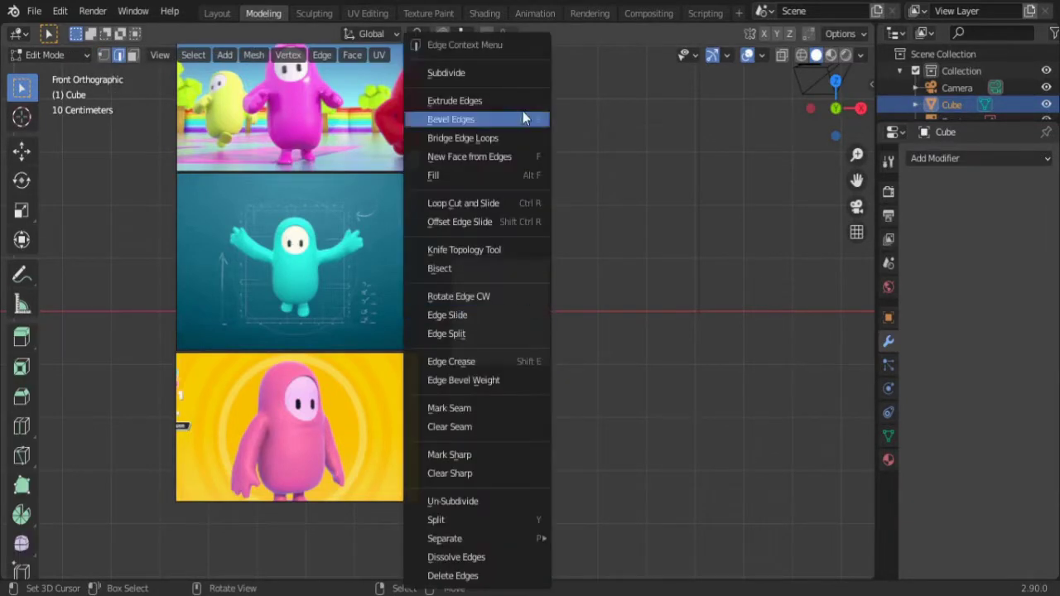
{"action": "left_click", "coordinate": [447, 73]}
{"action": "right_click", "coordinate": [514, 251]}
{"action": "left_click", "coordinate": [414, 73]}
{"action": "left_click", "coordinate": [288, 55]}
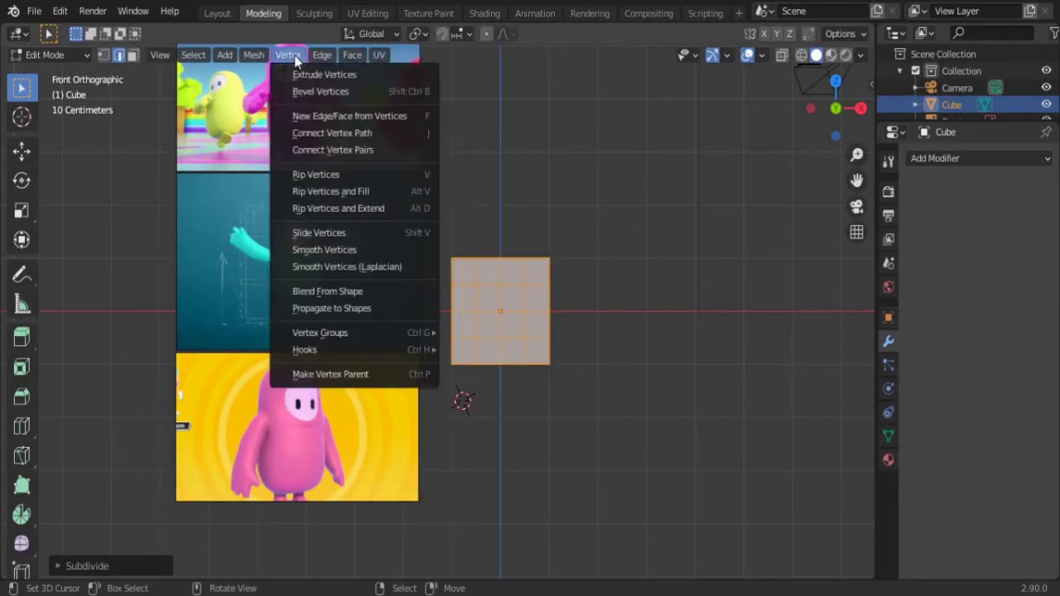
{"action": "left_click", "coordinate": [367, 253]}
Step: Scale the rounded mesh up by 2 and select the capsule's left half
{"action": "key", "text": "s"}
{"action": "key", "text": "2"}
{"action": "key", "text": "Return"}
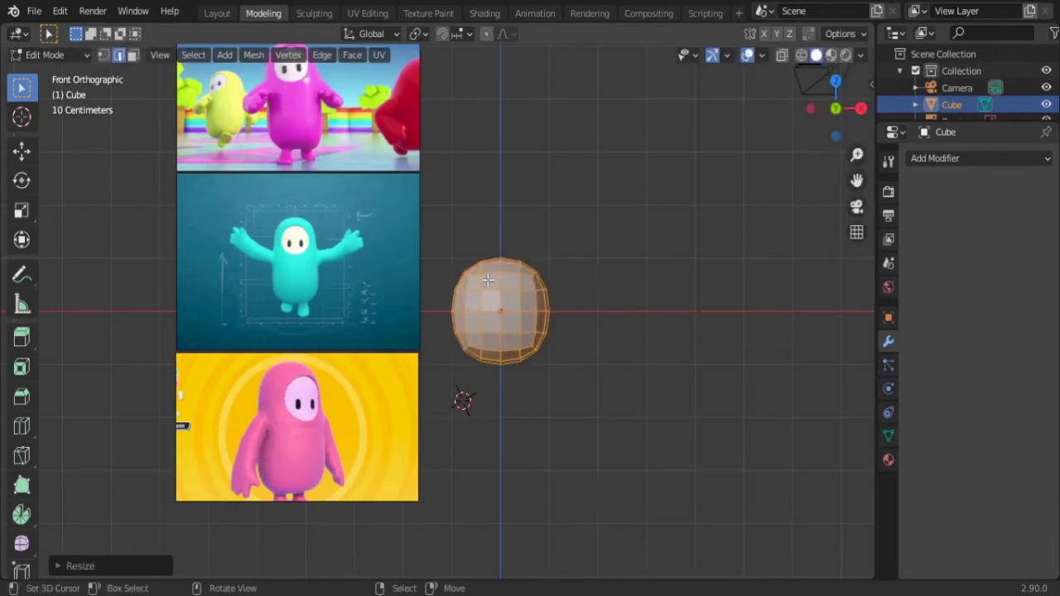
{"action": "left_click", "coordinate": [288, 55]}
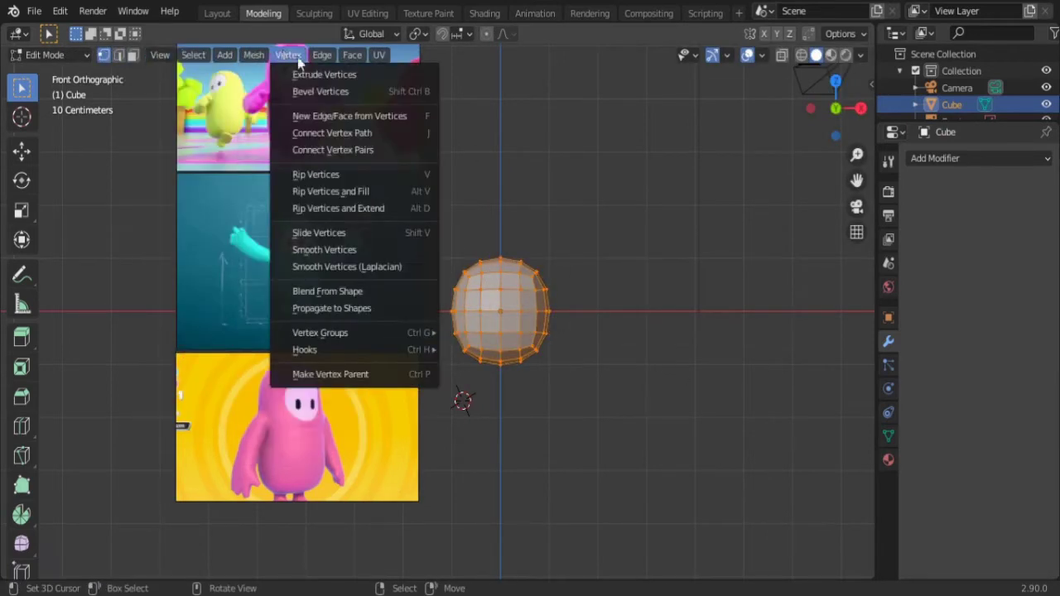
{"action": "left_click_drag", "start_coordinate": [438, 235], "coordinate": [482, 272]}
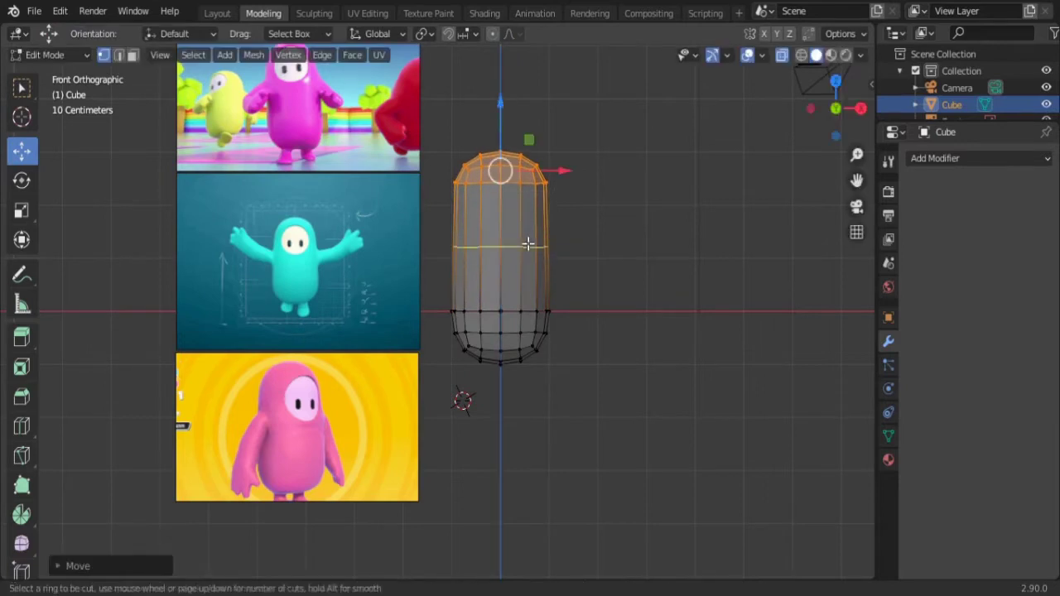
{"action": "scroll", "coordinate": [552, 281], "scroll_direction": "up", "scroll_amount": 2}
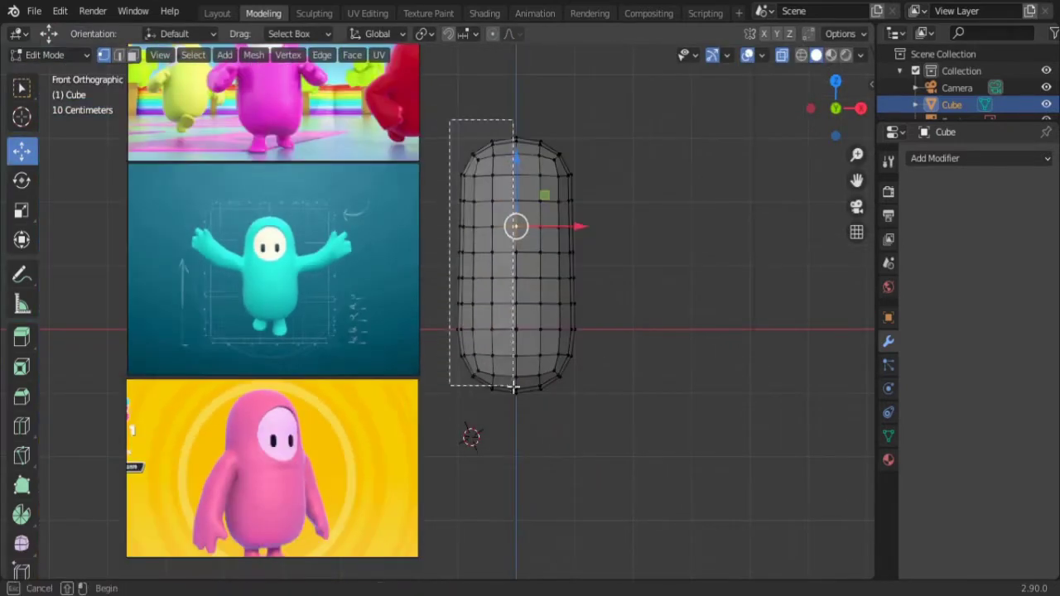
{"action": "left_click_drag", "start_coordinate": [512, 112], "coordinate": [451, 393]}
Step: Add a Mirror modifier on X and turn off X-ray to see the solid capsule
{"action": "left_click", "coordinate": [934, 158]}
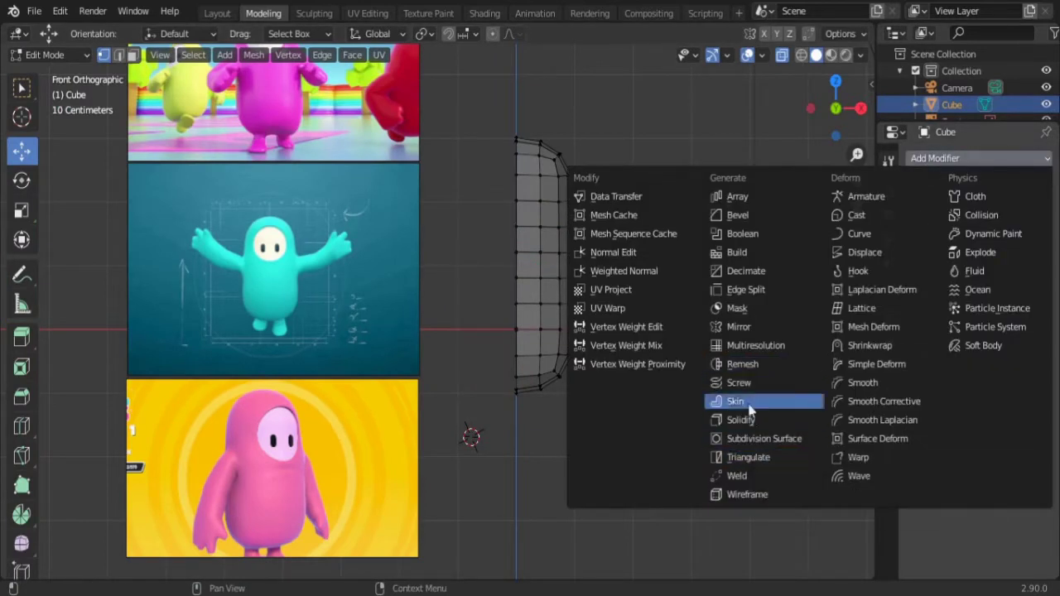
{"action": "left_click", "coordinate": [738, 326]}
{"action": "left_click", "coordinate": [782, 54]}
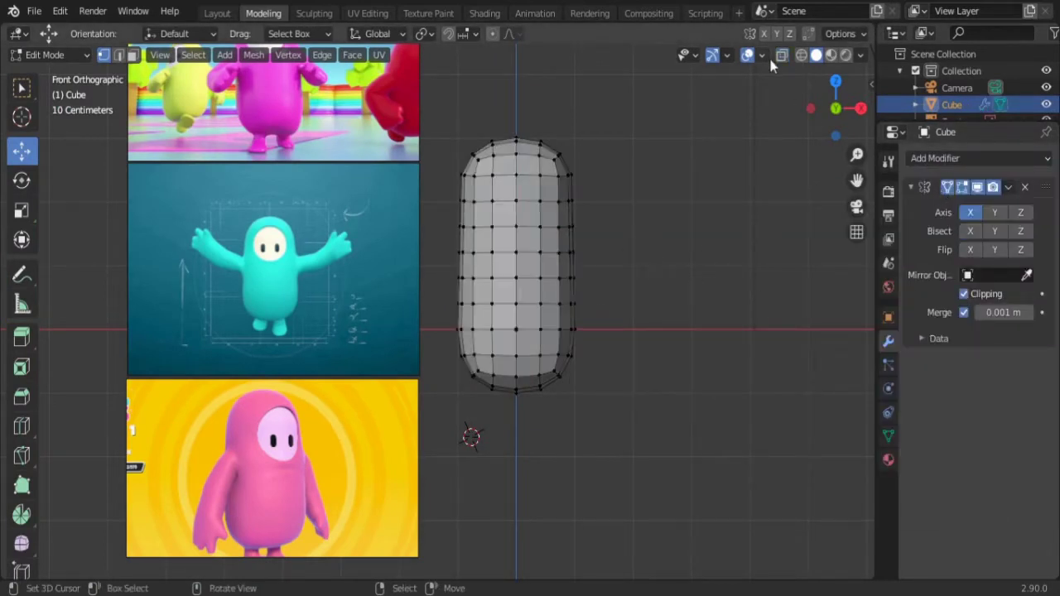
{"action": "key", "text": "x"}
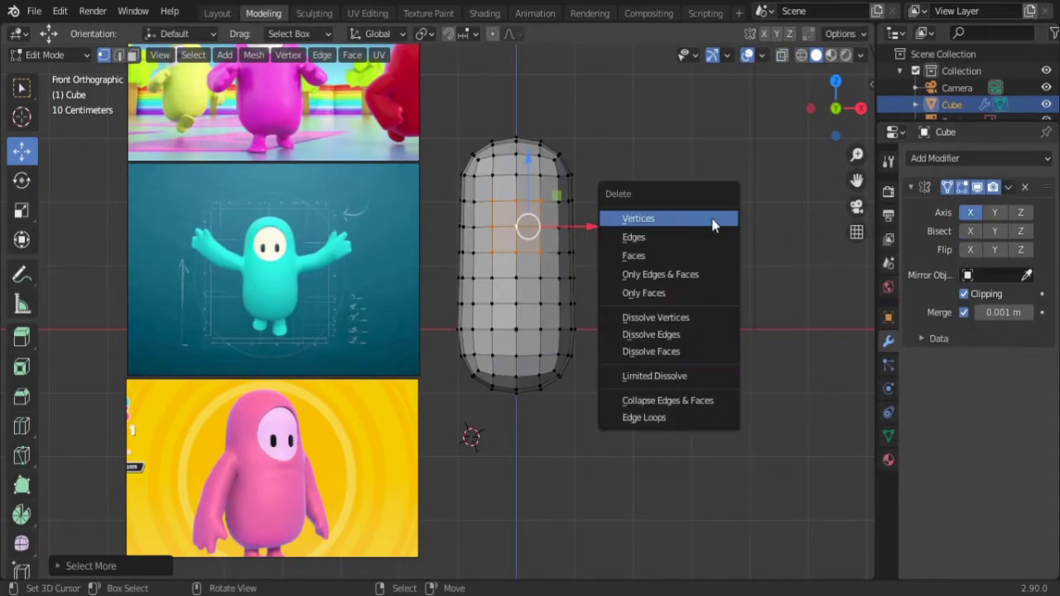
{"action": "left_click", "coordinate": [617, 215]}
{"action": "middle_click_drag", "start_coordinate": [618, 215], "coordinate": [600, 218]}
{"action": "scroll", "coordinate": [588, 254], "scroll_direction": "up", "scroll_amount": 3}
{"action": "key", "text": "KP_1"}
{"action": "scroll", "coordinate": [705, 329], "scroll_direction": "down", "scroll_amount": 3}
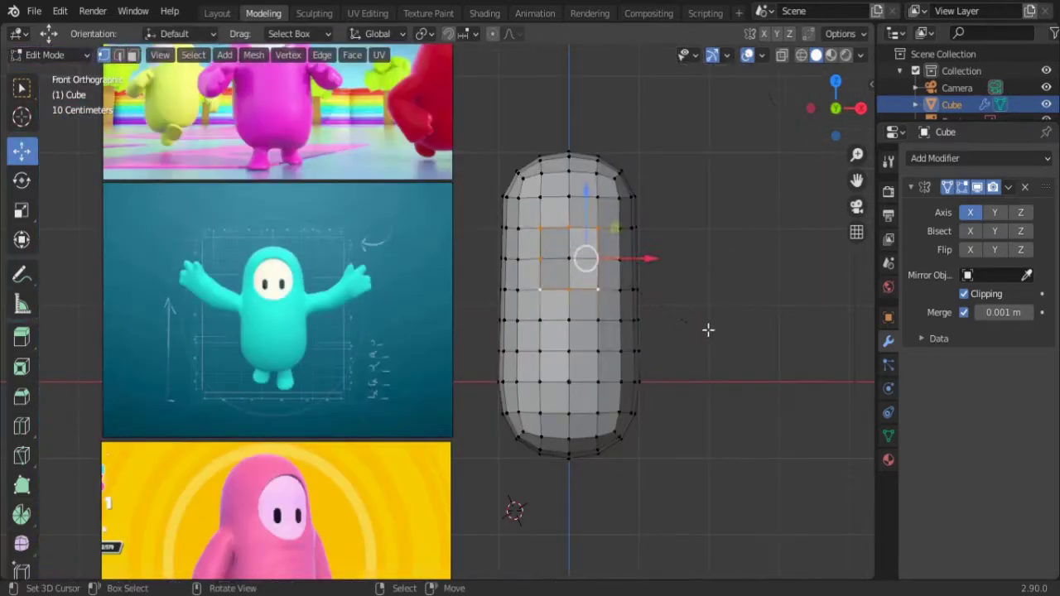
Step: Scale and smooth a front face block, then push it inward as a visor recess
{"action": "key", "text": "s"}
{"action": "left_click", "coordinate": [732, 350]}
{"action": "left_click", "coordinate": [288, 55]}
{"action": "left_click", "coordinate": [315, 258]}
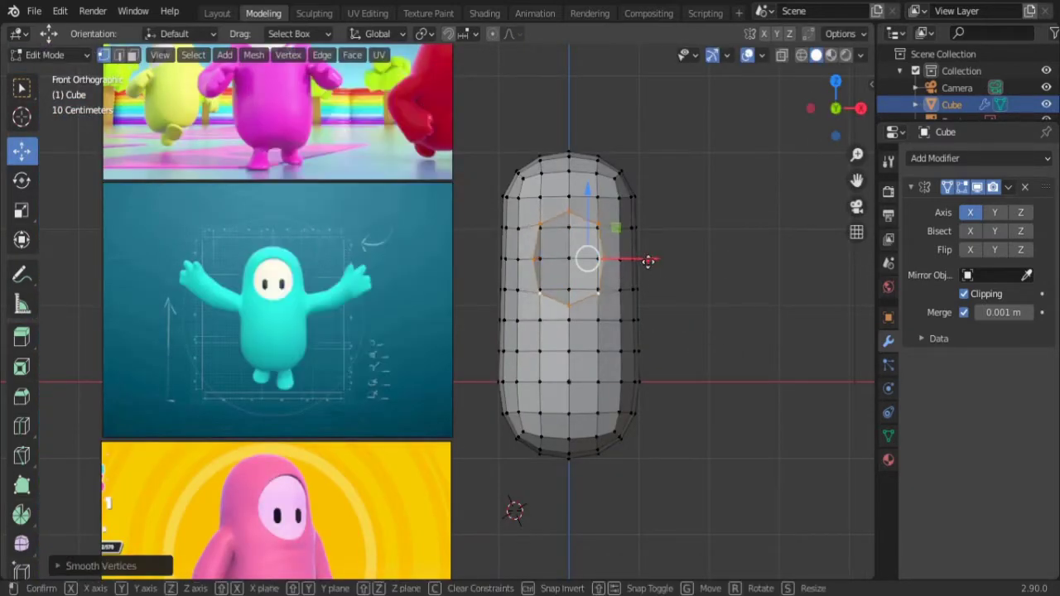
{"action": "left_click_drag", "start_coordinate": [648, 261], "coordinate": [629, 262]}
{"action": "mouse_move", "coordinate": [630, 262]}
{"action": "middle_mouse_down"}
{"action": "mouse_move", "coordinate": [552, 265]}
{"action": "mouse_move", "coordinate": [587, 256]}
{"action": "mouse_move", "coordinate": [643, 265]}
{"action": "mouse_move", "coordinate": [667, 296]}
{"action": "mouse_move", "coordinate": [654, 289]}
{"action": "middle_mouse_up"}
Step: Delete the selected faces, then scale and extrude the side faces into arm stubs
{"action": "key", "text": "x"}
{"action": "left_click", "coordinate": [668, 261]}
{"action": "left_click", "coordinate": [655, 290]}
{"action": "key", "text": "s"}
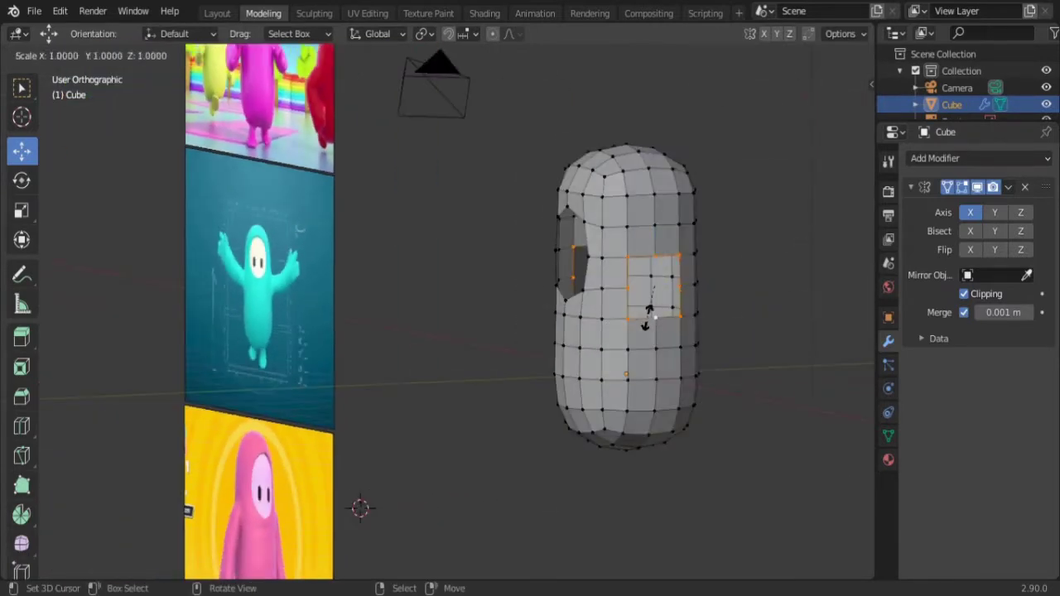
{"action": "left_click", "coordinate": [651, 303]}
{"action": "key", "text": "KP_1"}
{"action": "key", "text": "e"}
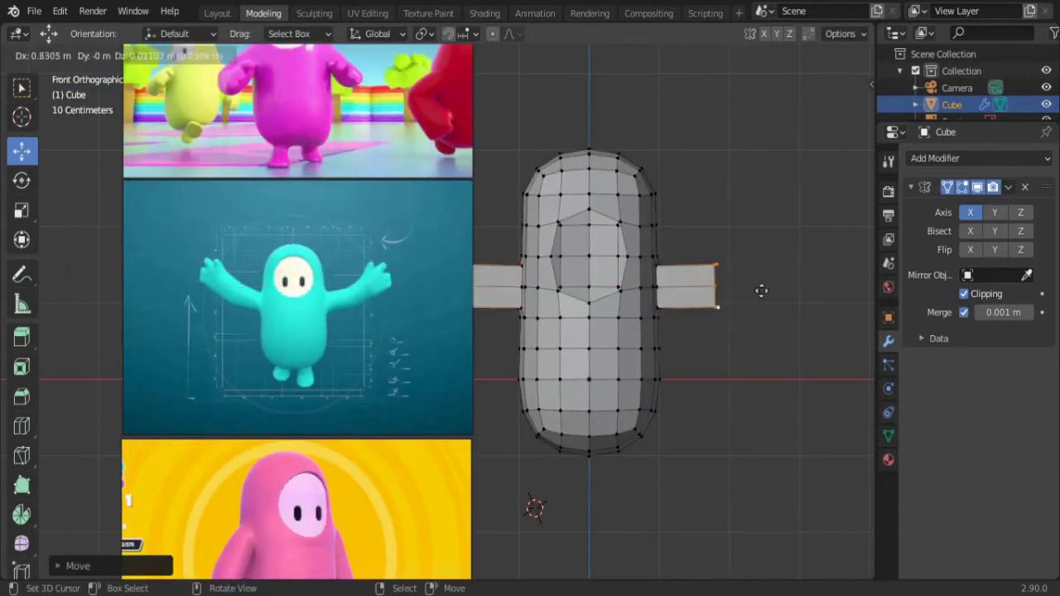
{"action": "left_click", "coordinate": [816, 287]}
Step: Bevel an underside face and begin cutting leg outlines with the Knife tool
{"action": "middle_click_drag", "start_coordinate": [724, 360], "coordinate": [629, 348]}
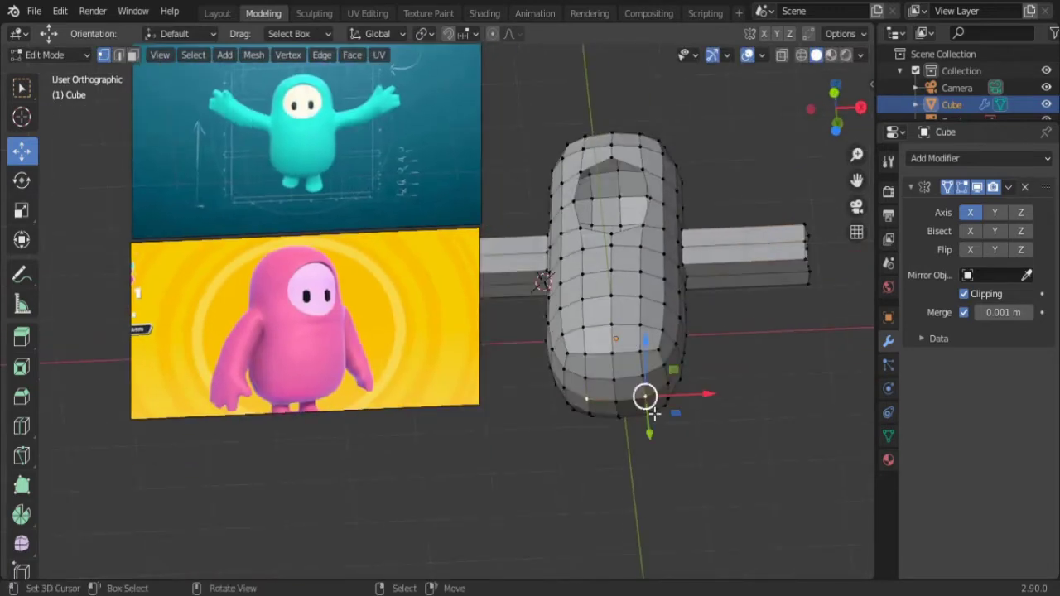
{"action": "key", "text": "ctrl+b"}
{"action": "left_click", "coordinate": [675, 421]}
{"action": "middle_click_drag", "start_coordinate": [675, 421], "coordinate": [678, 251]}
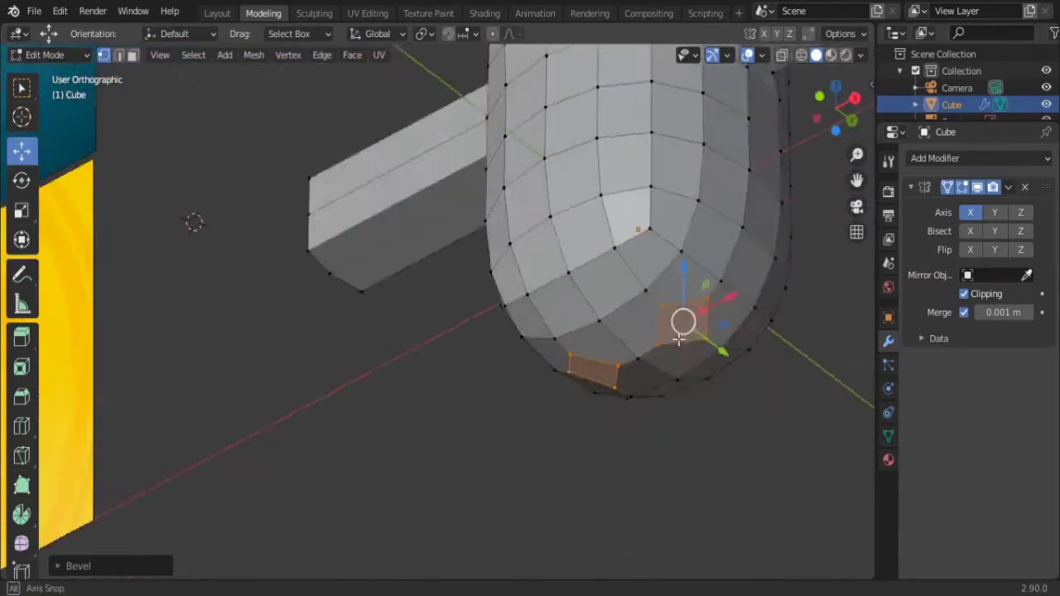
{"action": "key", "text": "k"}
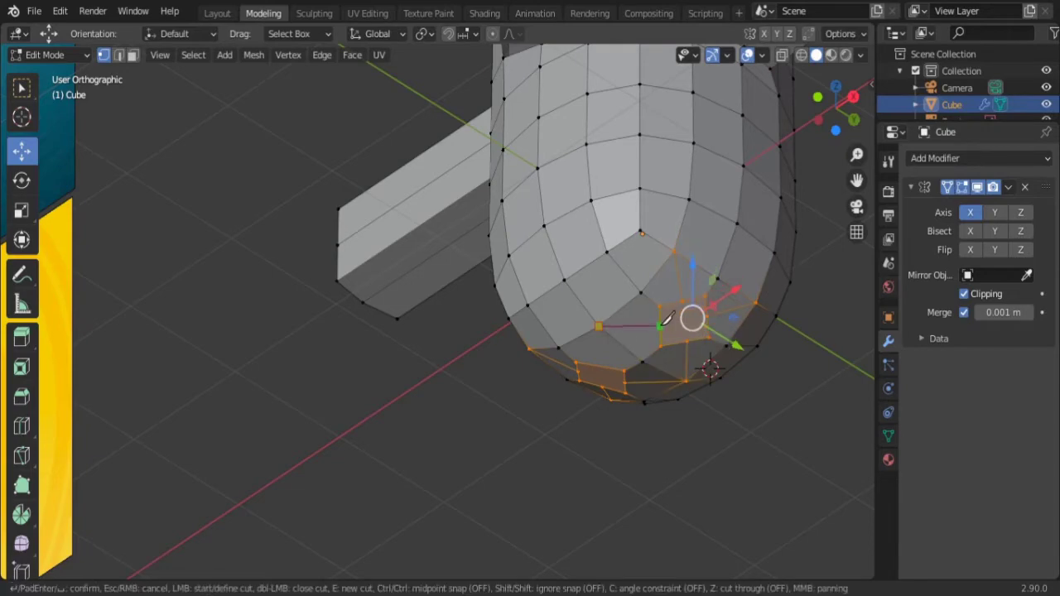
Step: Commit and smooth the leg outlines, then extrude the leg faces downward into stubs
{"action": "key", "text": "Return"}
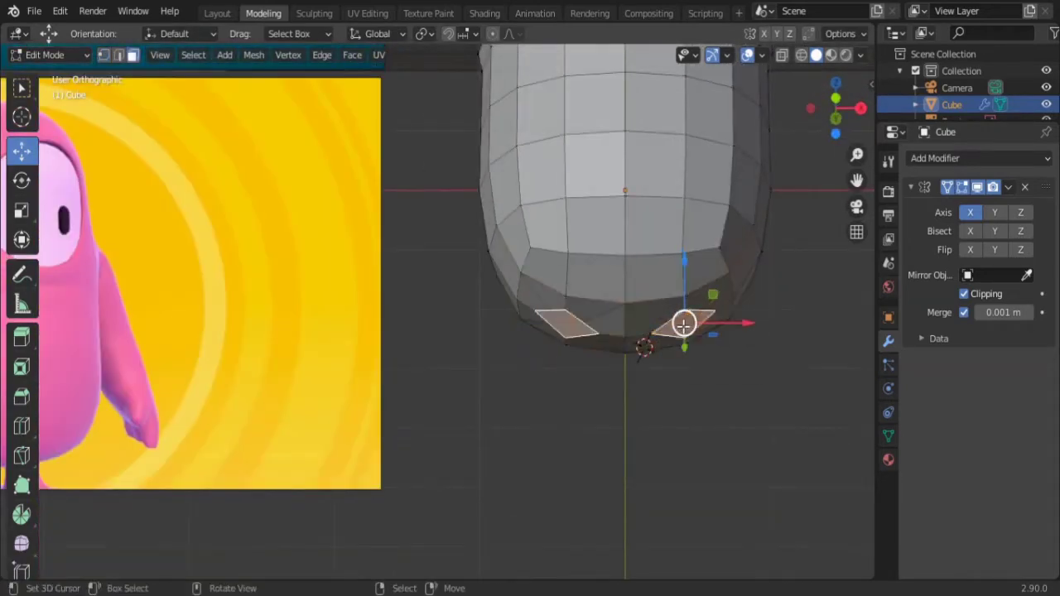
{"action": "left_click", "coordinate": [288, 55]}
{"action": "left_click", "coordinate": [324, 250]}
{"action": "key", "text": "KP_1"}
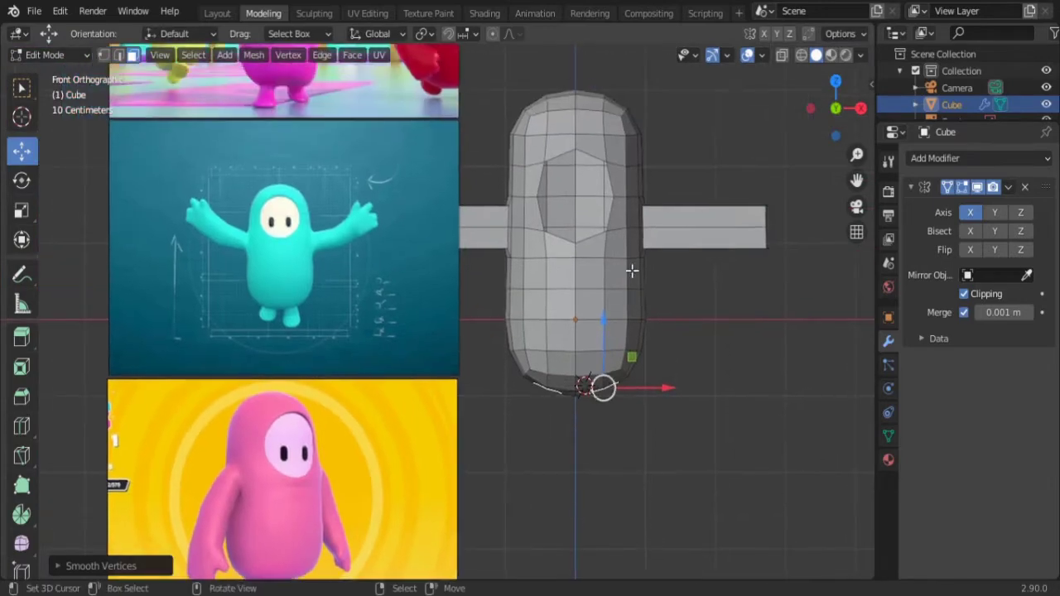
{"action": "key", "text": "e"}
{"action": "left_click", "coordinate": [615, 372]}
{"action": "key", "text": "g"}
{"action": "left_click", "coordinate": [618, 319]}
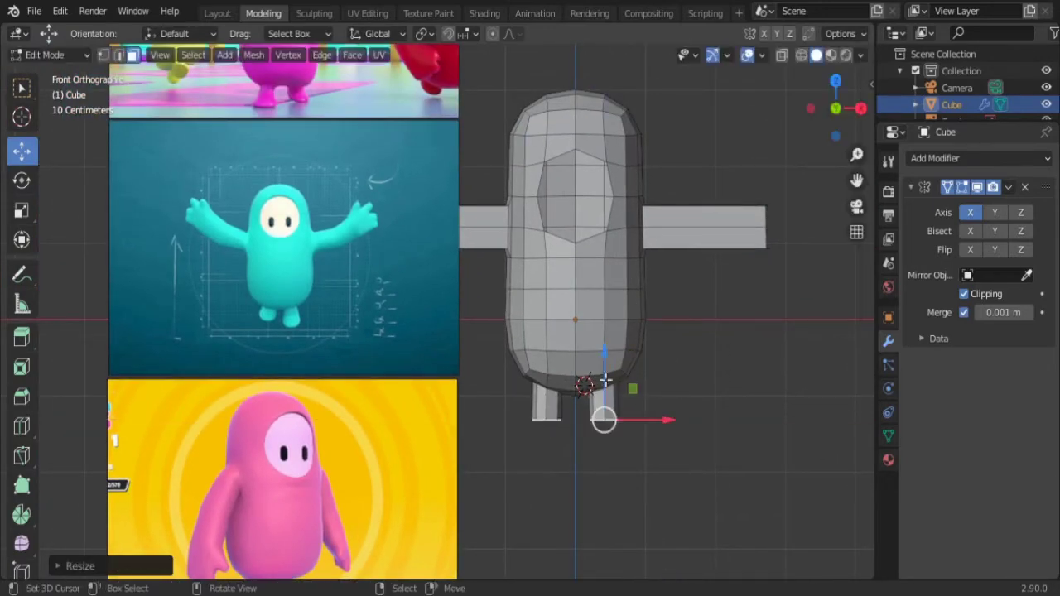
{"action": "middle_click_drag", "start_coordinate": [618, 315], "coordinate": [646, 270]}
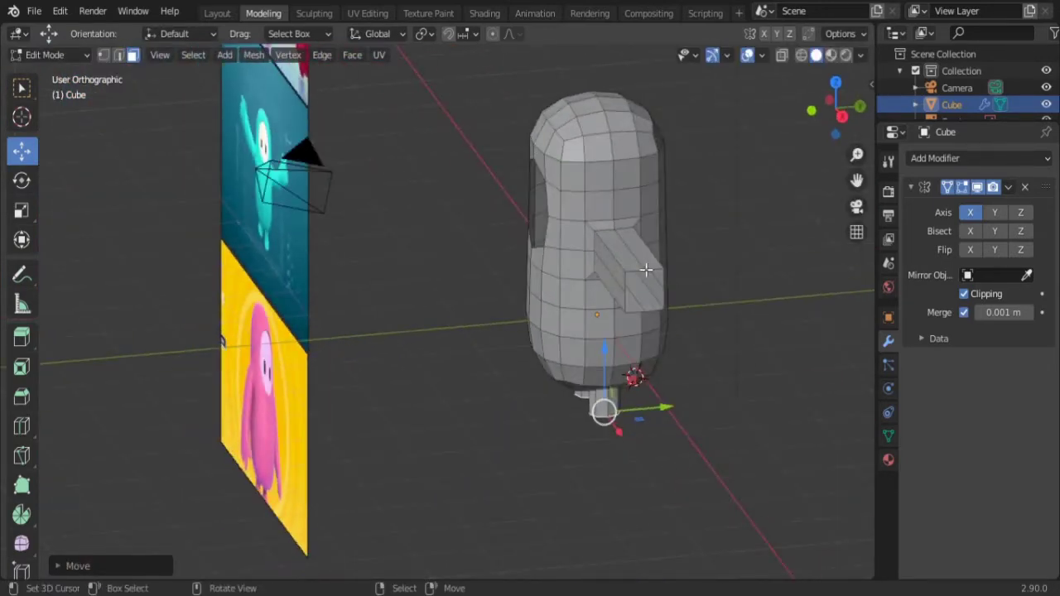
Step: Delete the arm faces and smooth the shoulder opening vertices
{"action": "key", "text": "x"}
{"action": "left_click", "coordinate": [635, 267]}
{"action": "key", "text": "1"}
{"action": "left_click", "coordinate": [287, 55]}
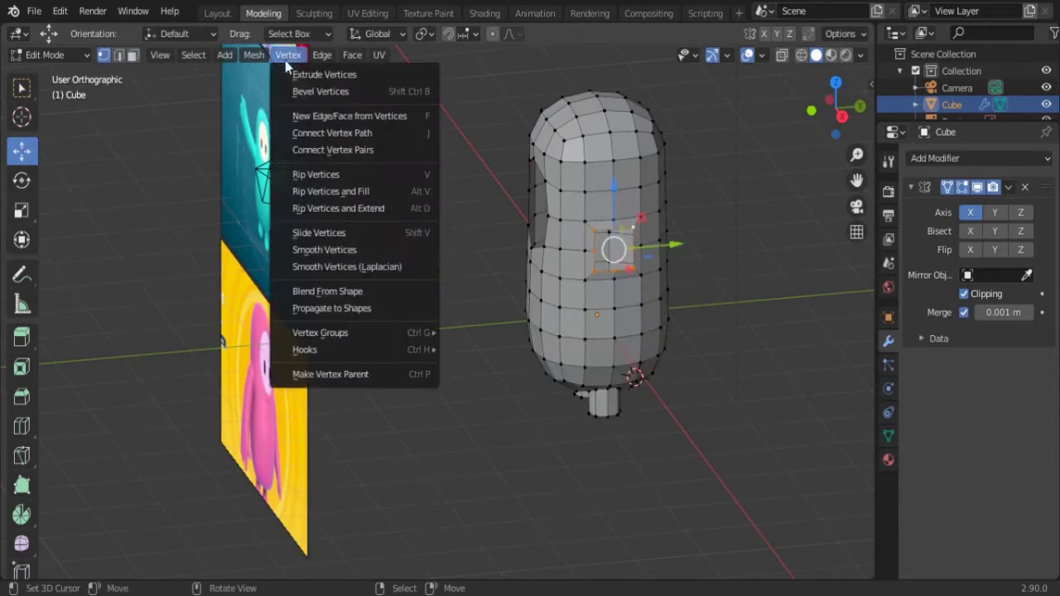
{"action": "left_click", "coordinate": [337, 250]}
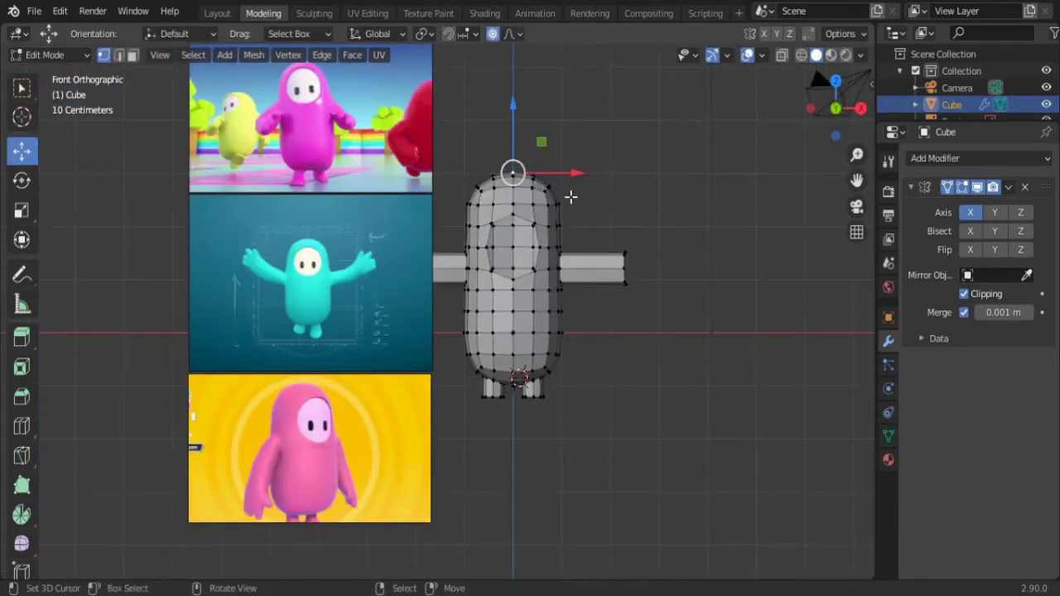
Step: Proportionally scale the head and bottom, and lower the top vertex along Z
{"action": "key", "text": "s"}
{"action": "left_click", "coordinate": [617, 222]}
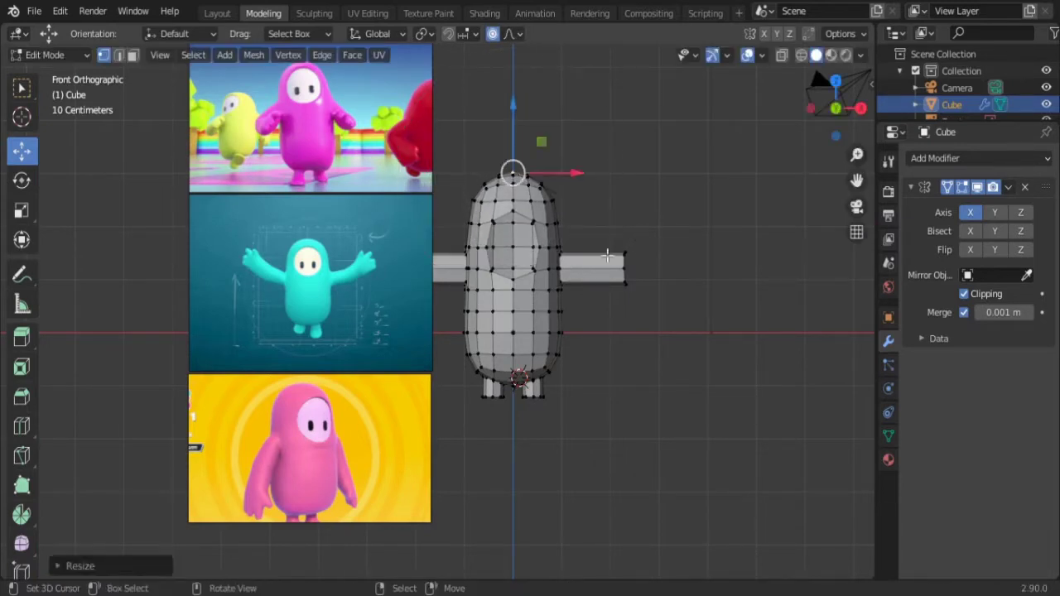
{"action": "left_click", "coordinate": [518, 379]}
{"action": "key", "text": "s"}
{"action": "left_click", "coordinate": [596, 437]}
{"action": "left_click", "coordinate": [514, 174]}
{"action": "key", "text": "g"}
{"action": "key", "text": "z"}
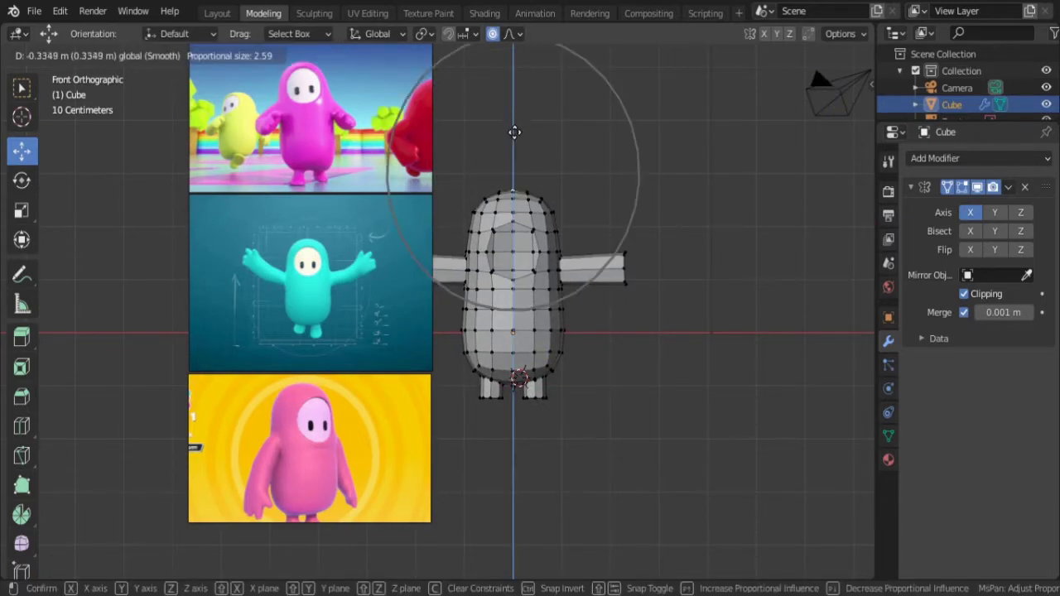
{"action": "left_click", "coordinate": [516, 136]}
Step: Lower the head further on Z and scale and raise the selection with soft falloff
{"action": "key", "text": "g"}
{"action": "key", "text": "z"}
{"action": "scroll", "coordinate": [521, 173], "scroll_direction": "down", "scroll_amount": 4}
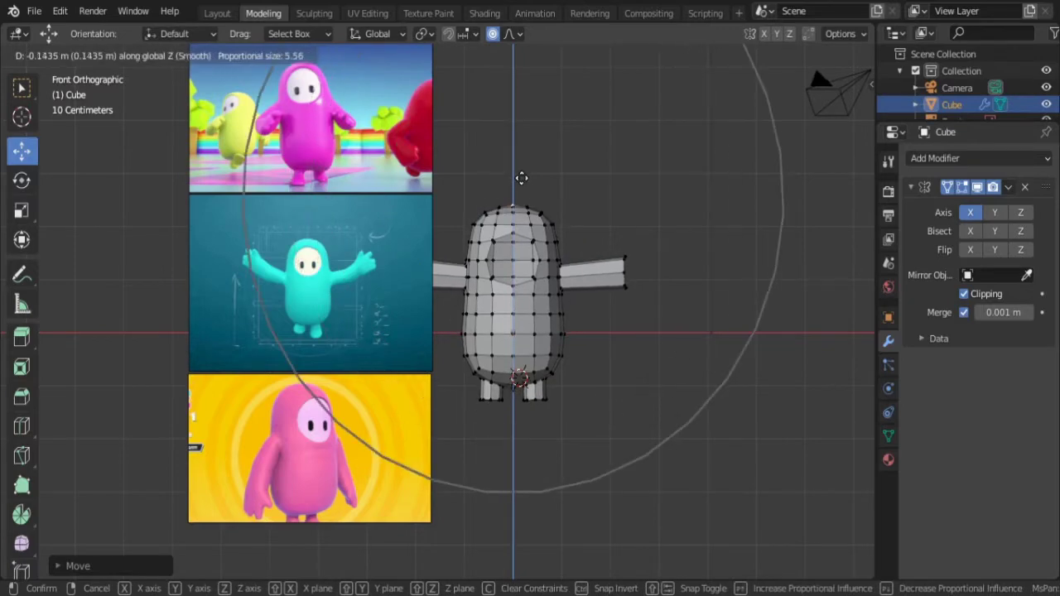
{"action": "left_click", "coordinate": [522, 177]}
{"action": "key", "text": "s"}
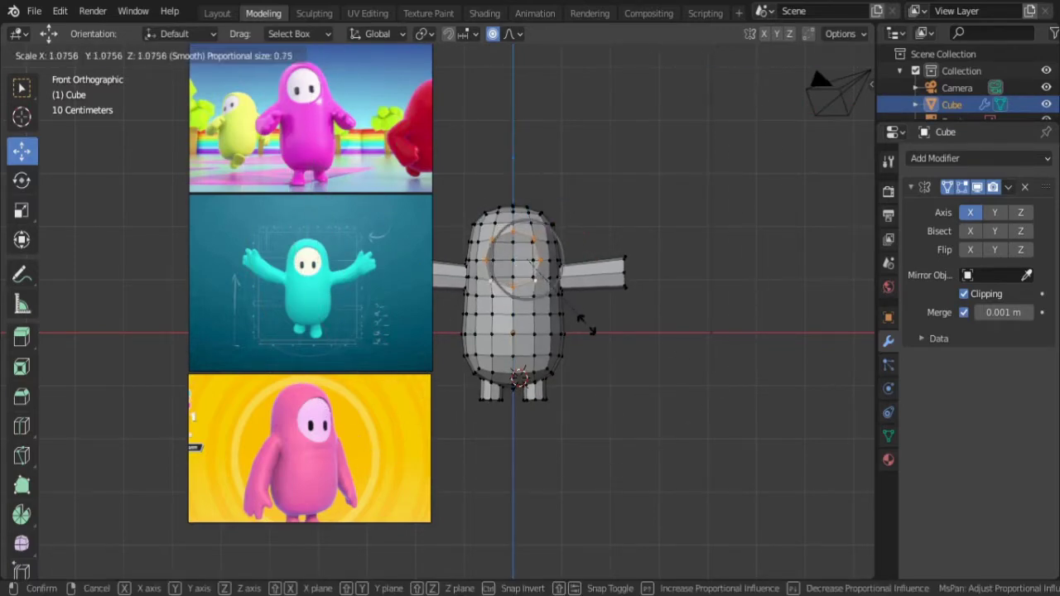
{"action": "left_click", "coordinate": [592, 331]}
{"action": "mouse_move", "coordinate": [593, 332]}
{"action": "middle_mouse_down"}
{"action": "mouse_move", "coordinate": [475, 350]}
{"action": "mouse_move", "coordinate": [632, 244]}
{"action": "mouse_move", "coordinate": [560, 190]}
{"action": "middle_mouse_up"}
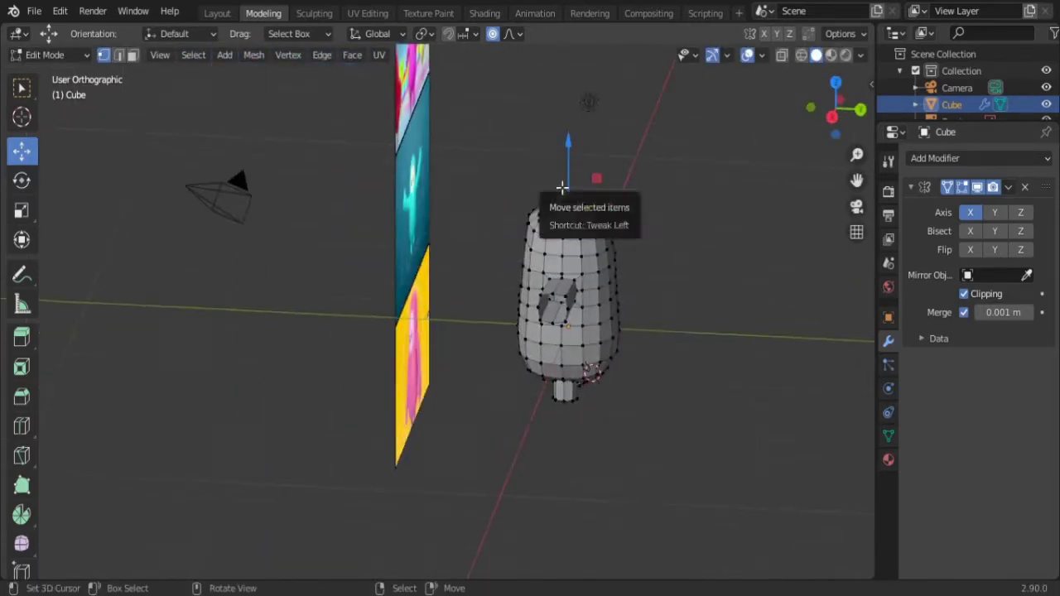
{"action": "key", "text": "KP_3"}
{"action": "left_click_drag", "start_coordinate": [561, 190], "coordinate": [567, 157]}
Step: Shift and scale the upper-left vertex region with soft falloff to widen the face opening
{"action": "left_click", "coordinate": [556, 218]}
{"action": "left_click_drag", "start_coordinate": [553, 216], "coordinate": [552, 217]}
{"action": "mouse_move", "coordinate": [553, 217]}
{"action": "middle_mouse_down"}
{"action": "mouse_move", "coordinate": [705, 303]}
{"action": "mouse_move", "coordinate": [615, 296]}
{"action": "middle_mouse_up"}
{"action": "left_click_drag", "start_coordinate": [616, 295], "coordinate": [644, 308]}
{"action": "middle_click_drag", "start_coordinate": [644, 308], "coordinate": [670, 367]}
{"action": "key", "text": "KP_1"}
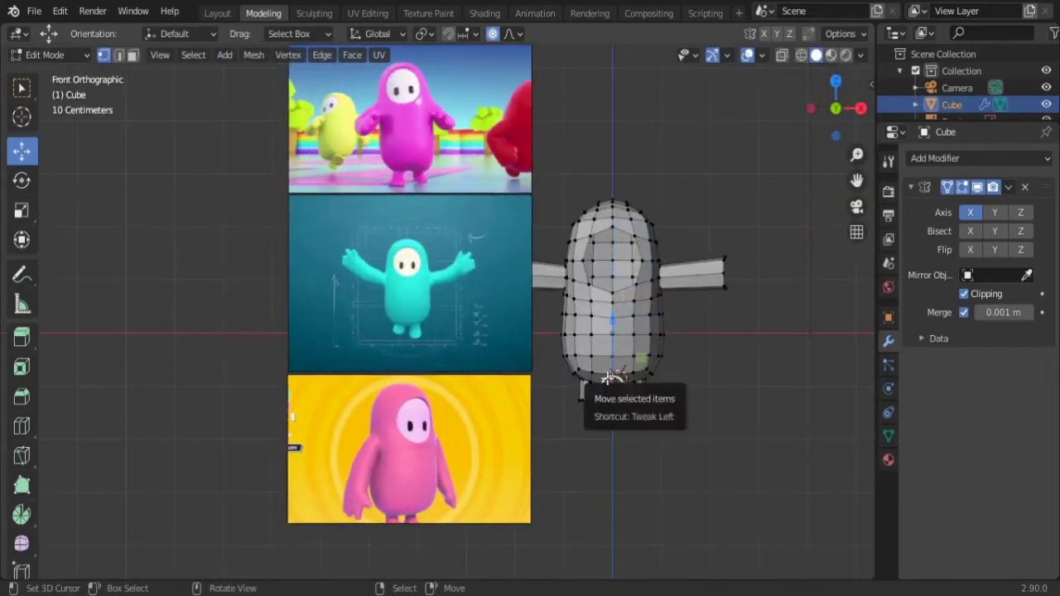
{"action": "left_click_drag", "start_coordinate": [613, 396], "coordinate": [673, 414]}
{"action": "key", "text": "s"}
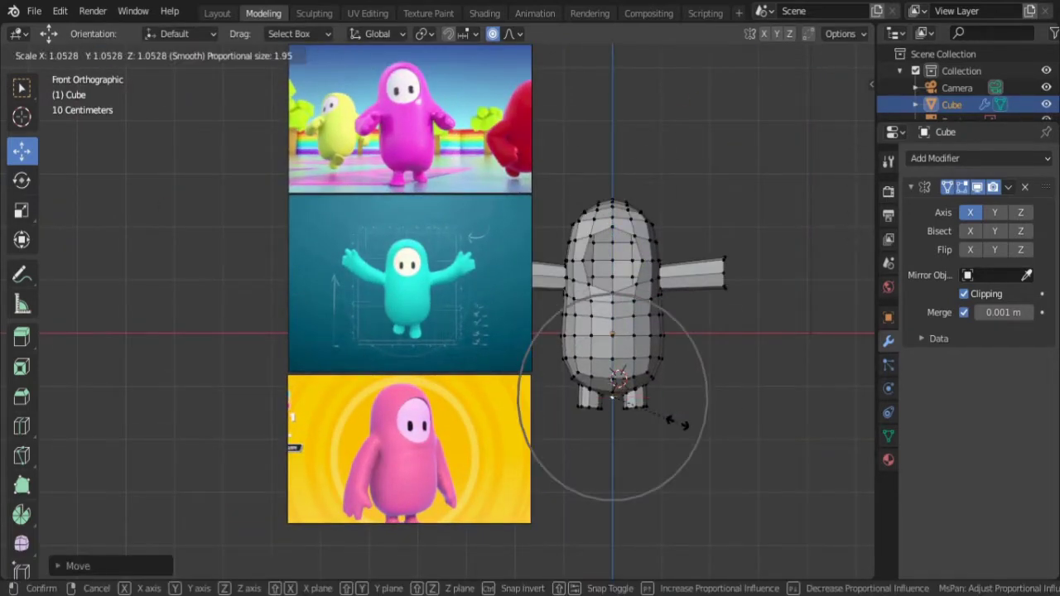
{"action": "left_click", "coordinate": [674, 426]}
{"action": "mouse_move", "coordinate": [674, 426]}
{"action": "middle_mouse_down"}
{"action": "mouse_move", "coordinate": [568, 346]}
{"action": "mouse_move", "coordinate": [559, 268]}
{"action": "middle_mouse_up"}
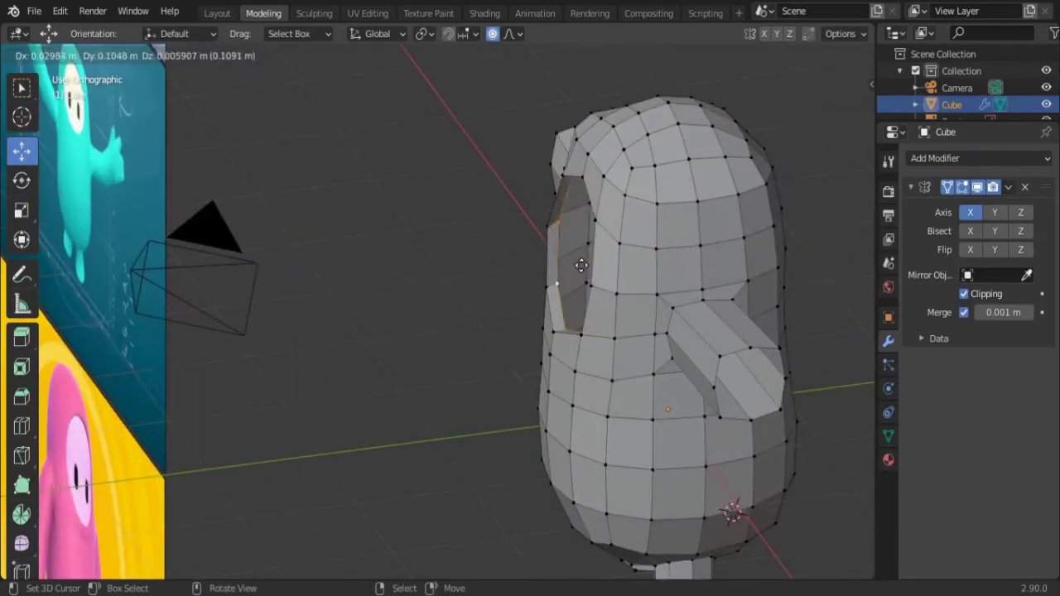
{"action": "middle_click_drag", "start_coordinate": [555, 222], "coordinate": [663, 282]}
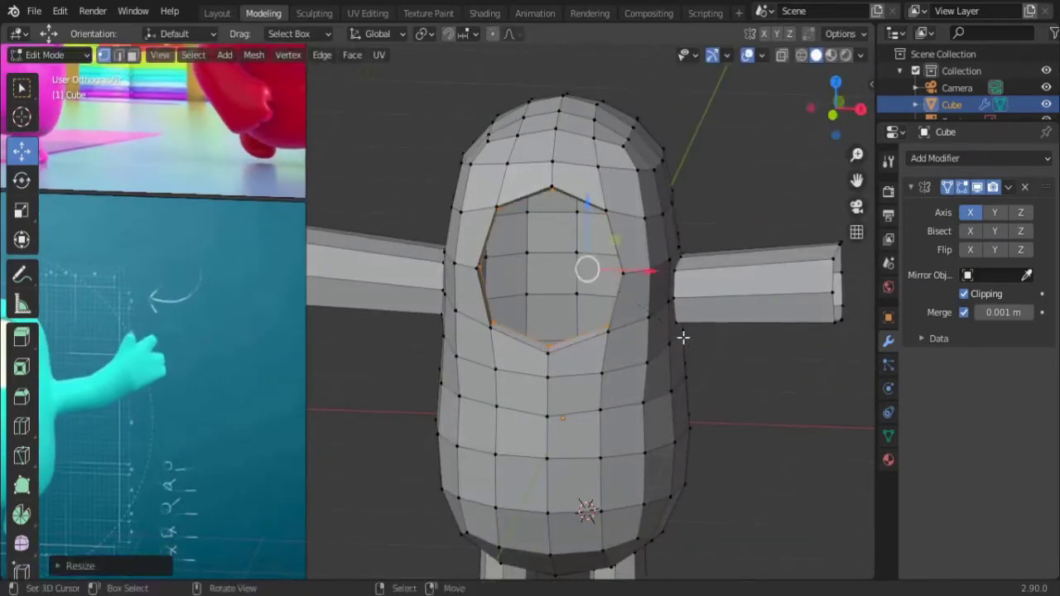
{"action": "scroll", "coordinate": [683, 337], "scroll_direction": "down", "scroll_amount": 3}
{"action": "scroll", "coordinate": [634, 289], "scroll_direction": "down", "scroll_amount": 3}
{"action": "key", "text": "KP_1"}
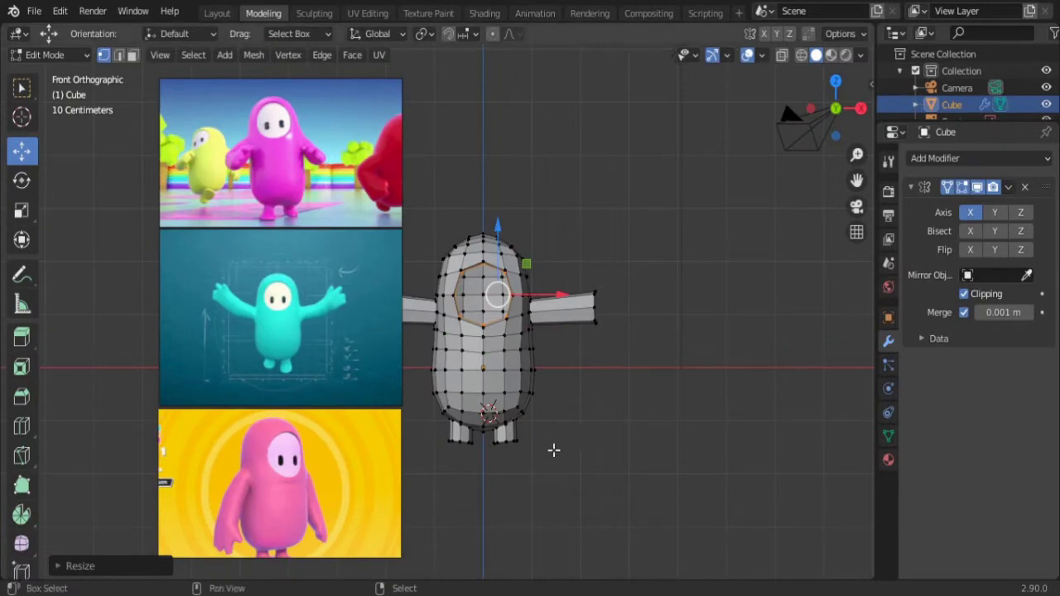
Step: Resize a leg's bottom loop and add loop cuts around the legs
{"action": "mouse_move", "coordinate": [553, 450]}
{"action": "middle_mouse_down", "text": "shift"}
{"action": "mouse_move", "coordinate": [651, 334]}
{"action": "mouse_move", "coordinate": [624, 339]}
{"action": "mouse_move", "coordinate": [621, 282]}
{"action": "middle_mouse_up", "text": "shift"}
{"action": "scroll", "coordinate": [549, 274], "scroll_direction": "up", "scroll_amount": 4}
{"action": "left_click", "coordinate": [720, 265], "text": "alt"}
{"action": "key", "text": "s"}
{"action": "key", "text": "ctrl+r"}
{"action": "scroll", "coordinate": [618, 274], "scroll_direction": "up", "scroll_amount": 1}
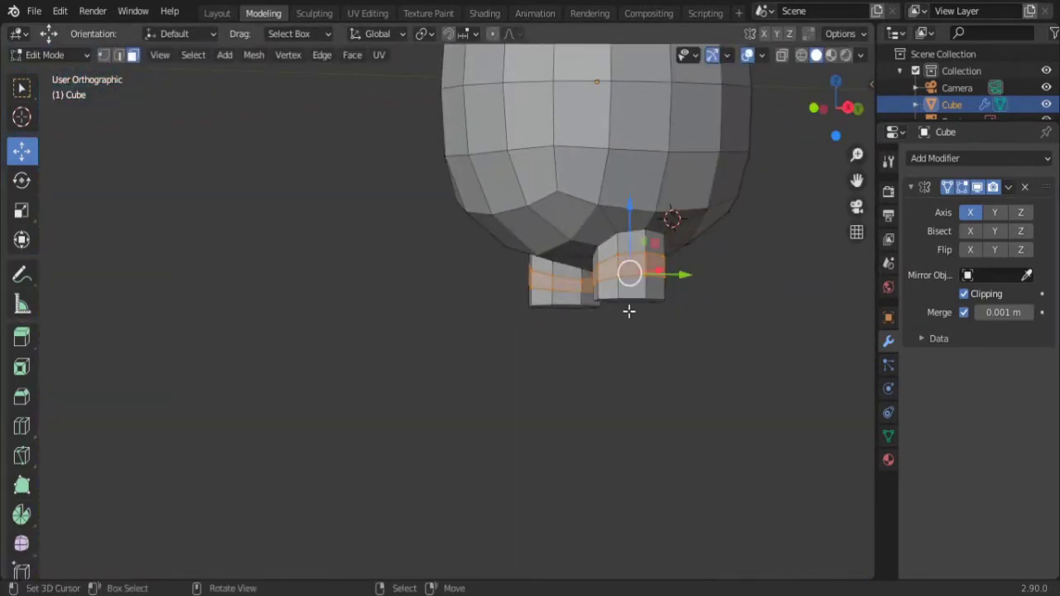
{"action": "key", "text": "g"}
{"action": "left_click", "coordinate": [636, 335]}
{"action": "mouse_move", "coordinate": [636, 335]}
{"action": "middle_mouse_down"}
{"action": "mouse_move", "coordinate": [477, 375]}
{"action": "mouse_move", "coordinate": [286, 282]}
{"action": "mouse_move", "coordinate": [621, 345]}
{"action": "middle_mouse_up"}
Step: Pull the leg bottoms forward along Y, narrowing and repositioning them into short feet
{"action": "key", "text": "g"}
{"action": "key", "text": "y"}
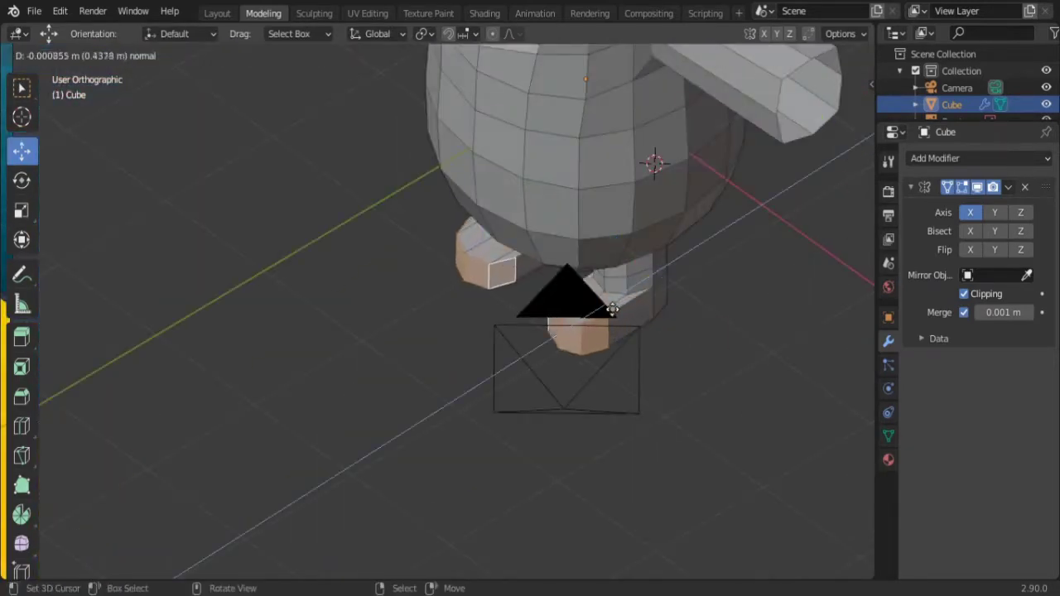
{"action": "left_click", "coordinate": [599, 312]}
{"action": "key", "text": "KP_1"}
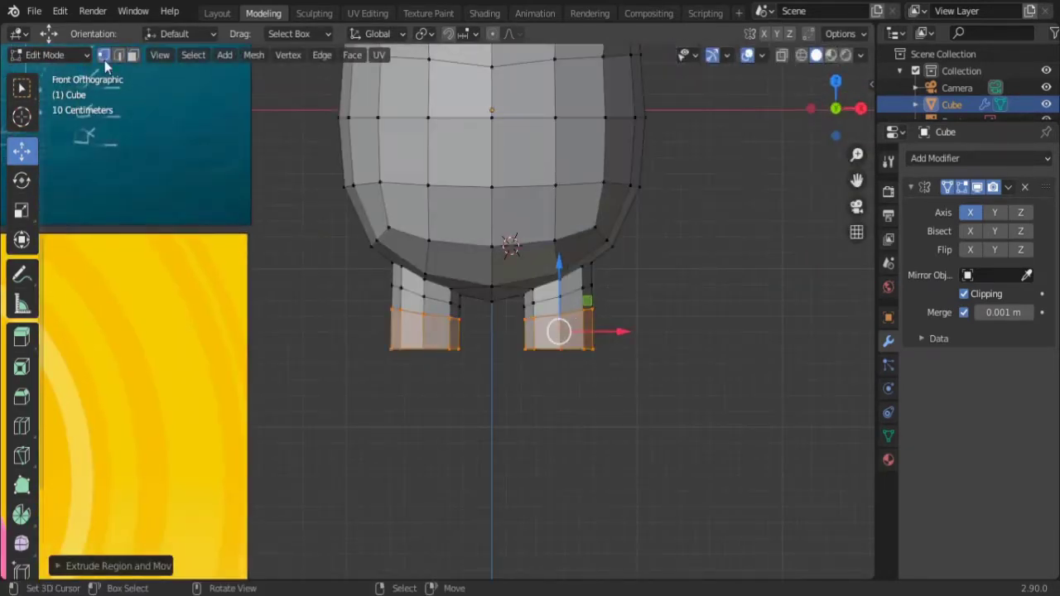
{"action": "key", "text": "s"}
{"action": "mouse_move", "coordinate": [590, 288]}
{"action": "middle_mouse_down"}
{"action": "mouse_move", "coordinate": [563, 319]}
{"action": "mouse_move", "coordinate": [633, 356]}
{"action": "mouse_move", "coordinate": [580, 337]}
{"action": "mouse_move", "coordinate": [622, 394]}
{"action": "mouse_move", "coordinate": [580, 364]}
{"action": "middle_mouse_up"}
{"action": "left_click", "coordinate": [559, 327]}
{"action": "key", "text": "g"}
{"action": "left_click", "coordinate": [549, 303]}
{"action": "left_click", "coordinate": [619, 350]}
{"action": "key", "text": "g"}
{"action": "left_click", "coordinate": [532, 331]}
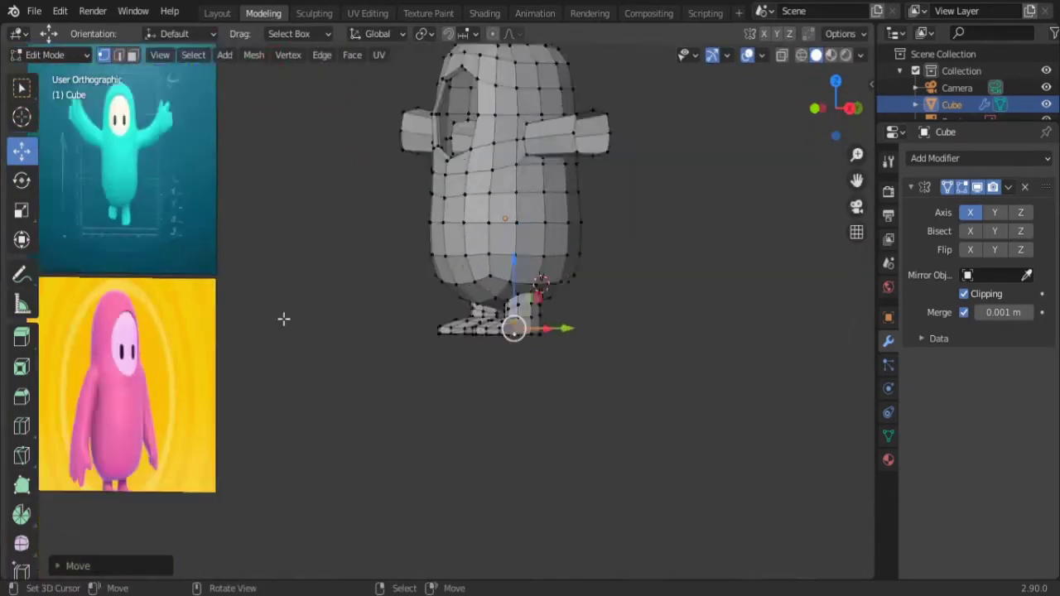
{"action": "key", "text": "KP_1"}
Step: Leave Edit Mode and smooth the character with a Subdivision Surface at 2 viewport levels
{"action": "key", "text": "Tab"}
{"action": "key", "text": "ctrl+2"}
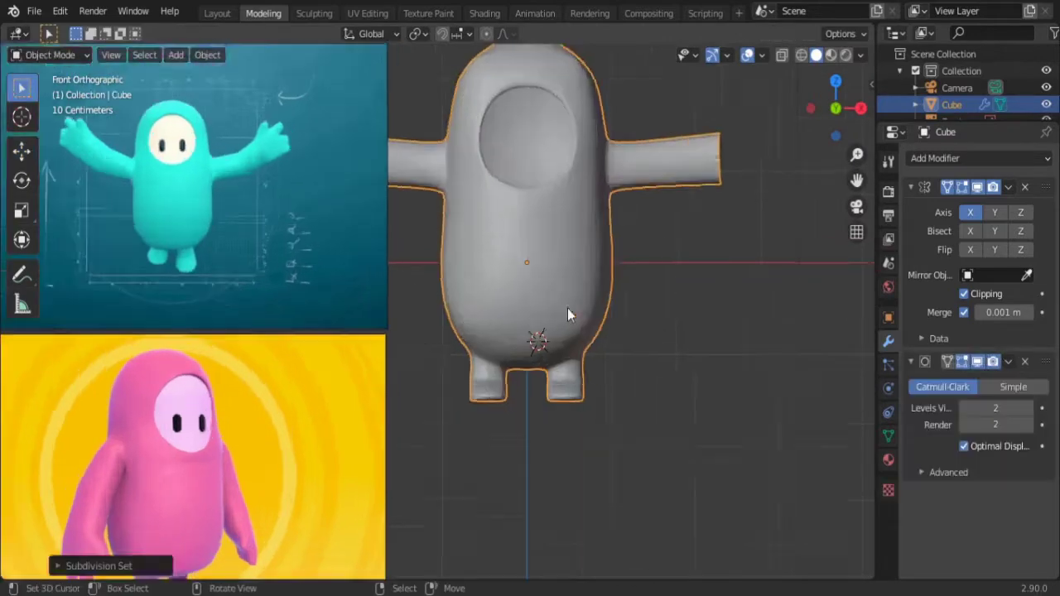
{"action": "scroll", "coordinate": [567, 309], "scroll_direction": "up", "scroll_amount": 3}
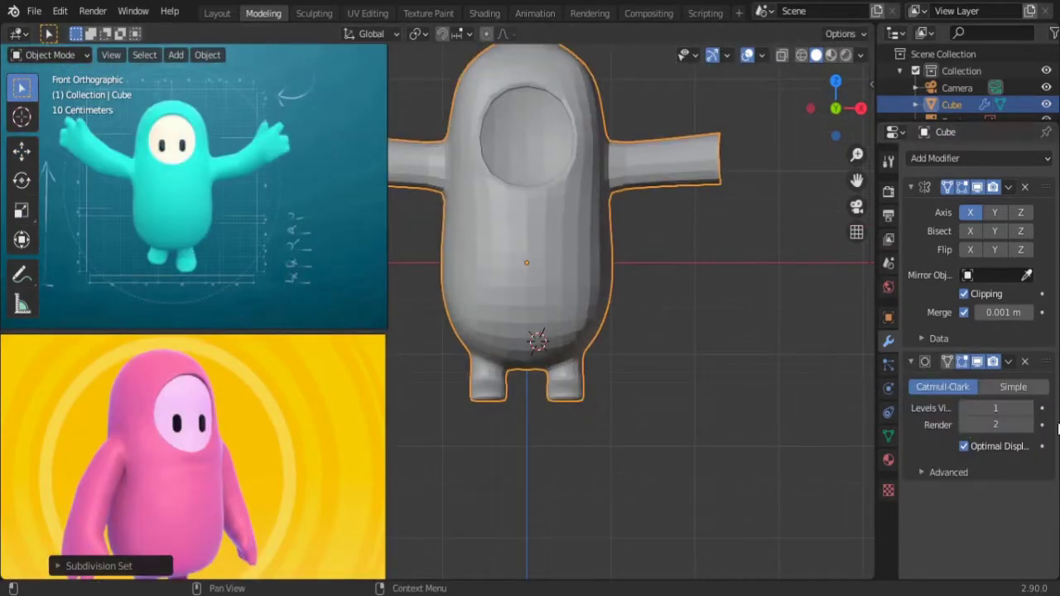
{"action": "key", "text": "ctrl+2"}
{"action": "left_click", "coordinate": [929, 473]}
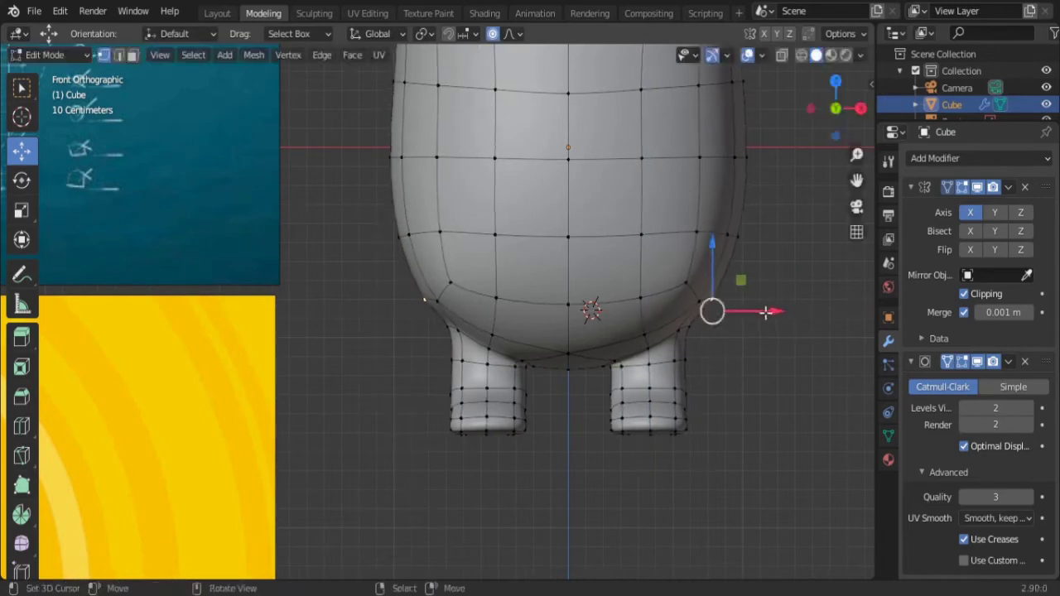
Step: Round out the lower body with proportional editing and add a loop cut on the legs
{"action": "key", "text": "o"}
{"action": "key", "text": "g"}
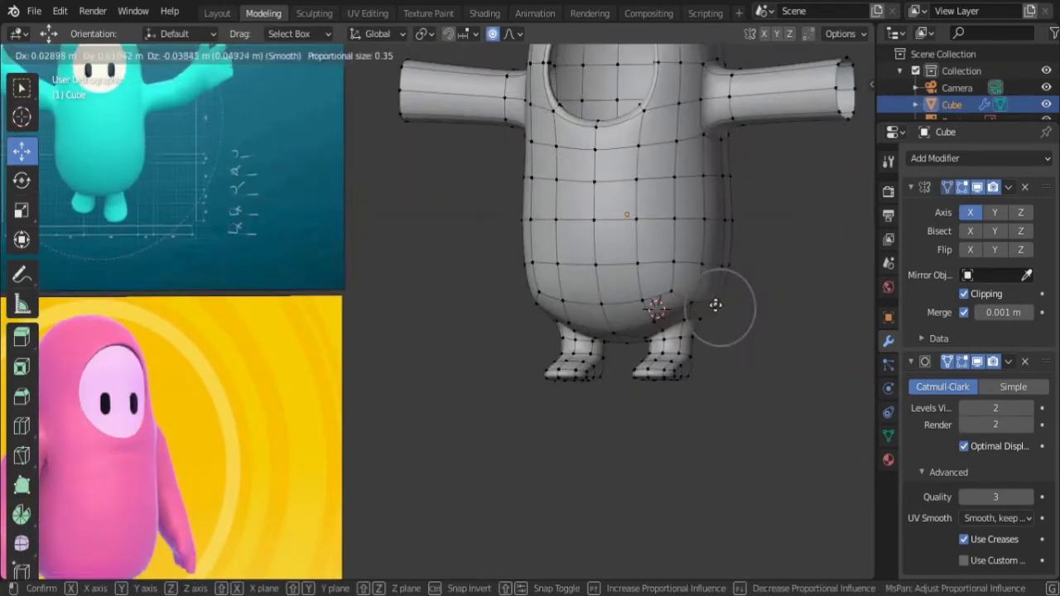
{"action": "left_click", "coordinate": [714, 305]}
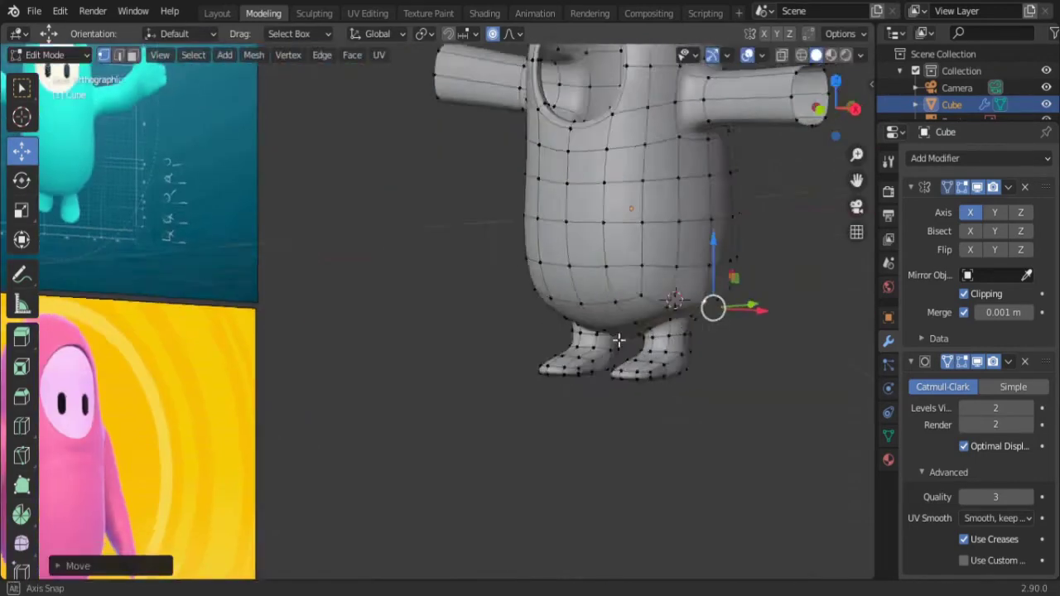
{"action": "key", "text": "ctrl+r"}
{"action": "left_click", "coordinate": [667, 331]}
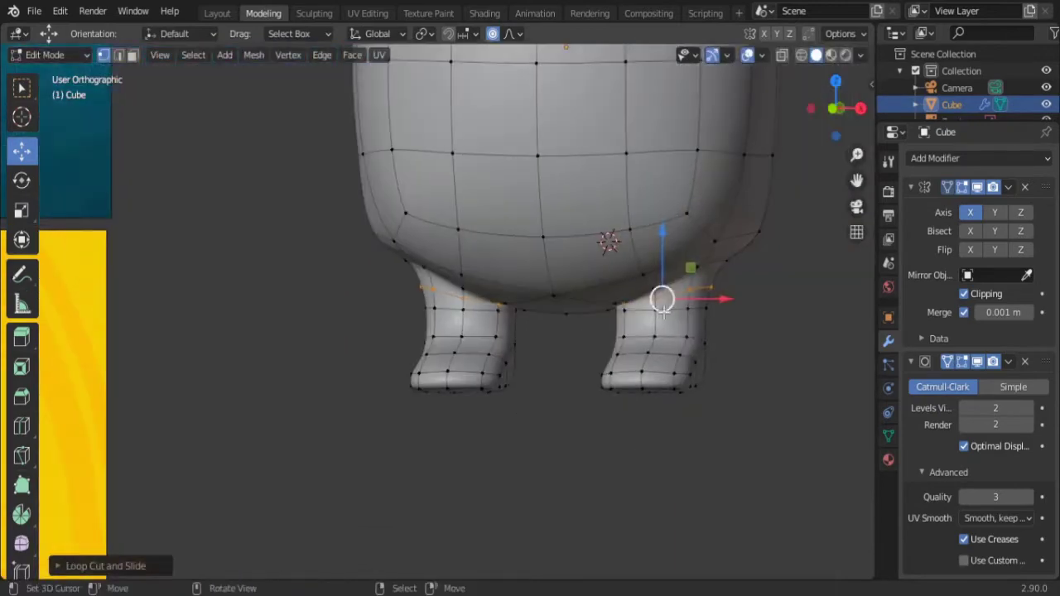
{"action": "key", "text": "g"}
{"action": "left_click", "coordinate": [687, 315]}
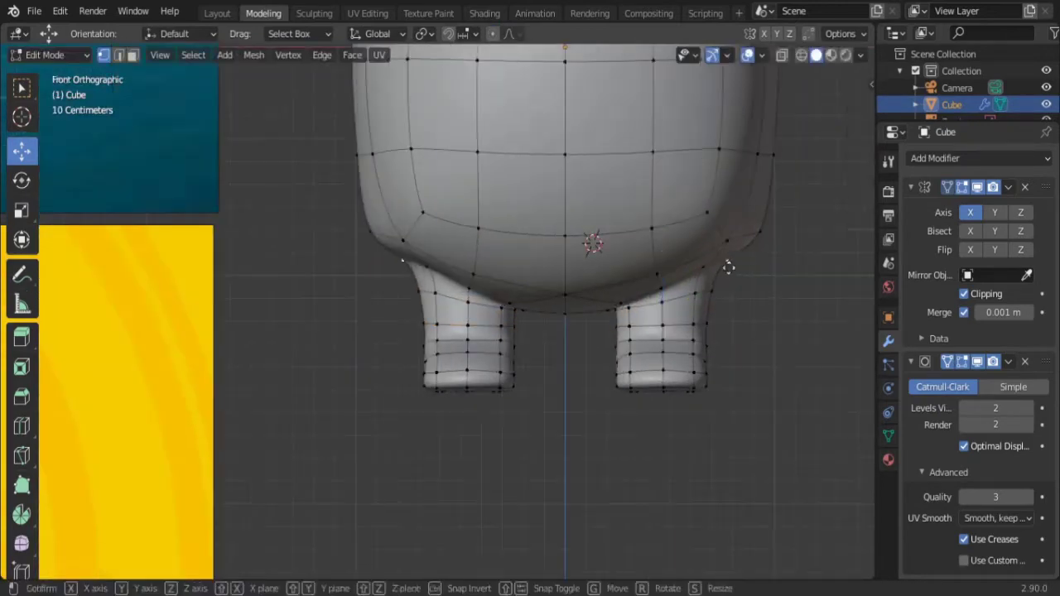
Step: Reshape the hip and waist, then slide the torso loop up toward the shoulders
{"action": "left_click_drag", "start_coordinate": [661, 267], "coordinate": [665, 279]}
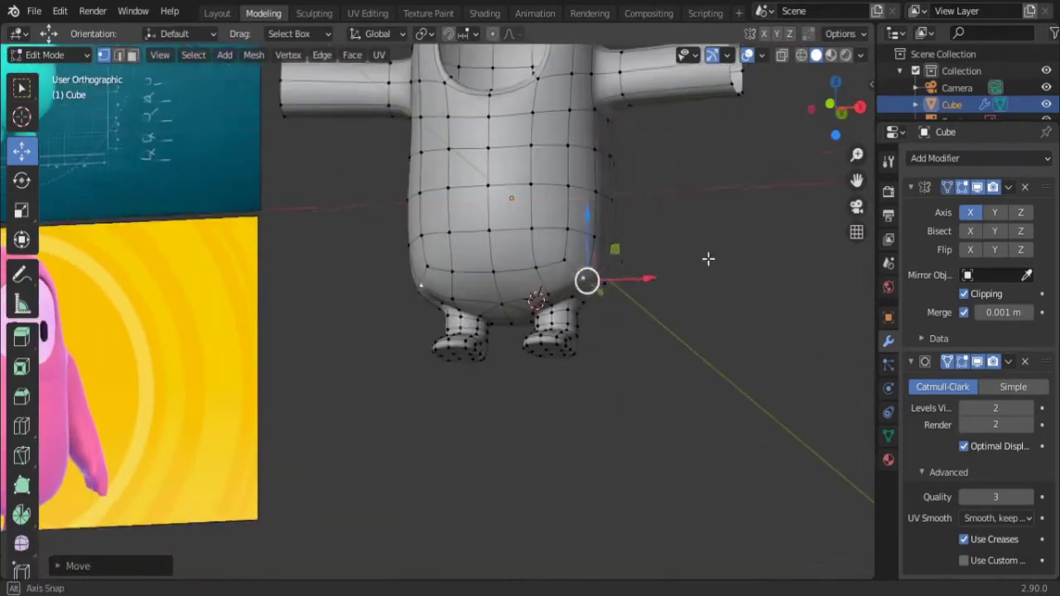
{"action": "key", "text": "o"}
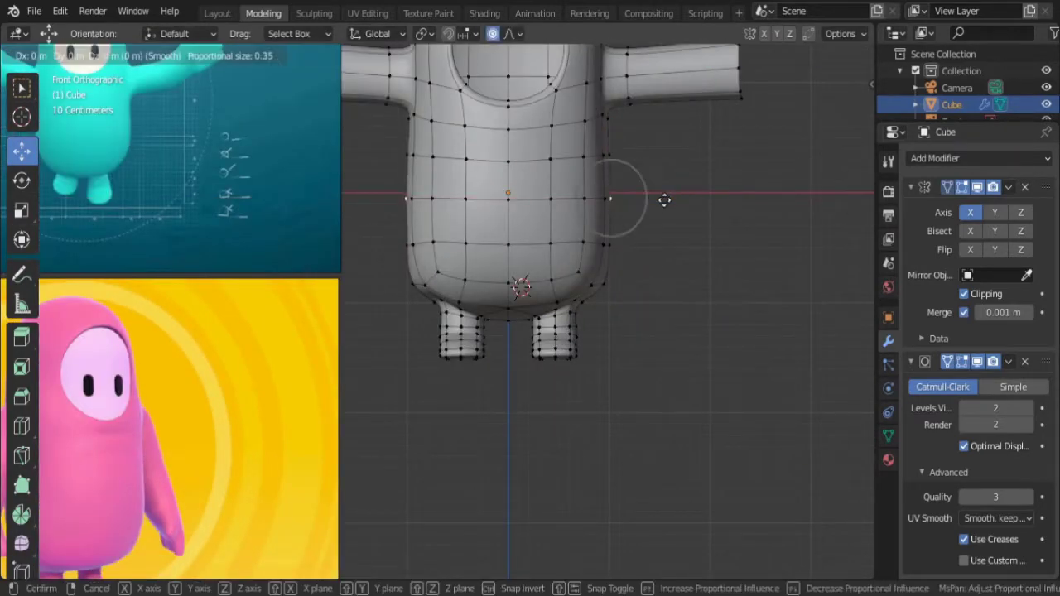
{"action": "key", "text": "g"}
{"action": "left_click", "coordinate": [620, 253]}
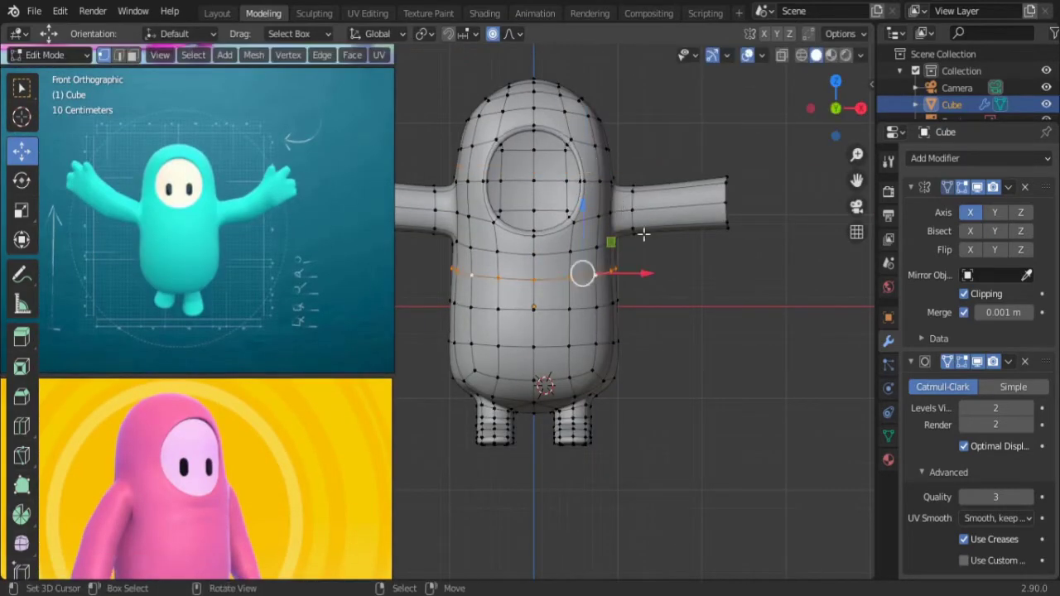
{"action": "middle_click_drag", "start_coordinate": [644, 234], "coordinate": [576, 249]}
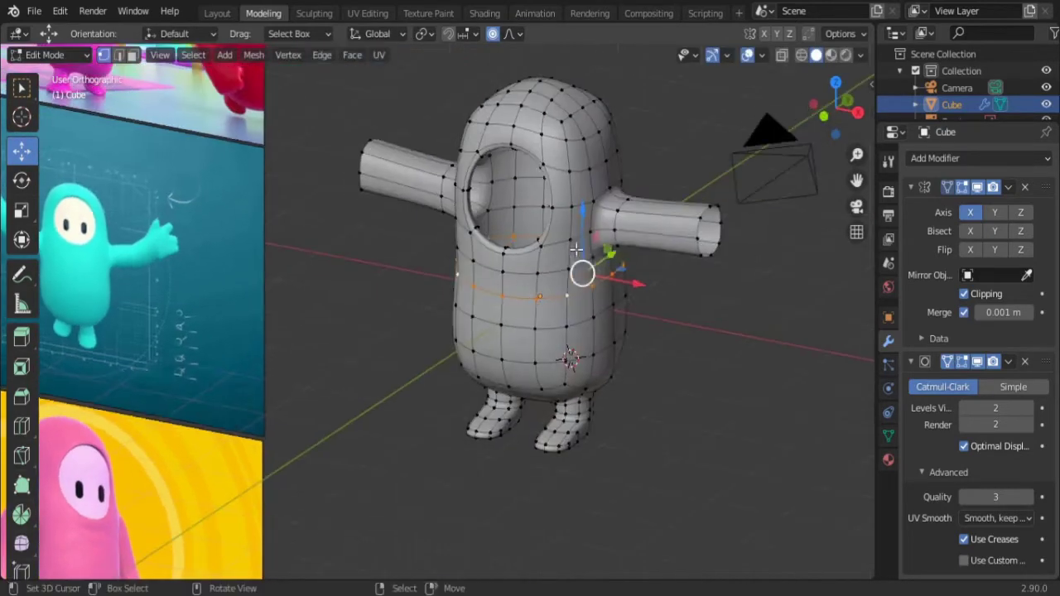
{"action": "key", "text": "g"}
{"action": "key", "text": "g"}
{"action": "left_click", "coordinate": [612, 217]}
Step: Delete the arm end caps and push the open-end loop inward along Y
{"action": "scroll", "coordinate": [591, 315], "scroll_direction": "up", "scroll_amount": 5}
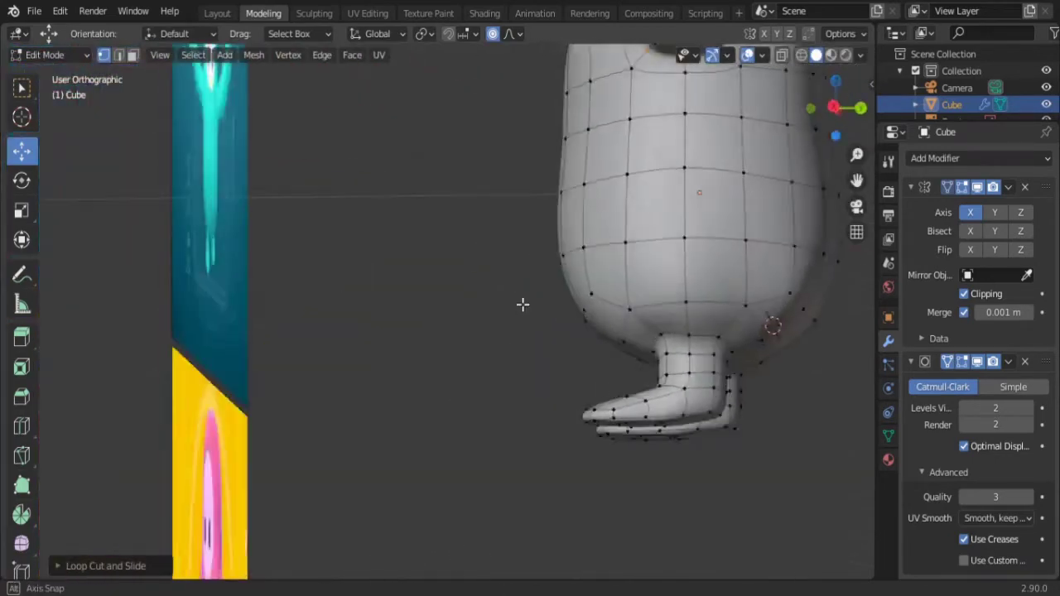
{"action": "mouse_move", "coordinate": [523, 303]}
{"action": "middle_mouse_down"}
{"action": "mouse_move", "coordinate": [502, 268]}
{"action": "mouse_move", "coordinate": [662, 294]}
{"action": "mouse_move", "coordinate": [578, 293]}
{"action": "middle_mouse_up"}
{"action": "key", "text": "x"}
{"action": "left_click", "coordinate": [560, 329]}
{"action": "mouse_move", "coordinate": [560, 329]}
{"action": "middle_mouse_down"}
{"action": "mouse_move", "coordinate": [567, 363]}
{"action": "mouse_move", "coordinate": [670, 308]}
{"action": "mouse_move", "coordinate": [688, 197]}
{"action": "middle_mouse_up"}
{"action": "left_click", "coordinate": [688, 197], "text": "alt"}
{"action": "key", "text": "g"}
{"action": "key", "text": "y"}
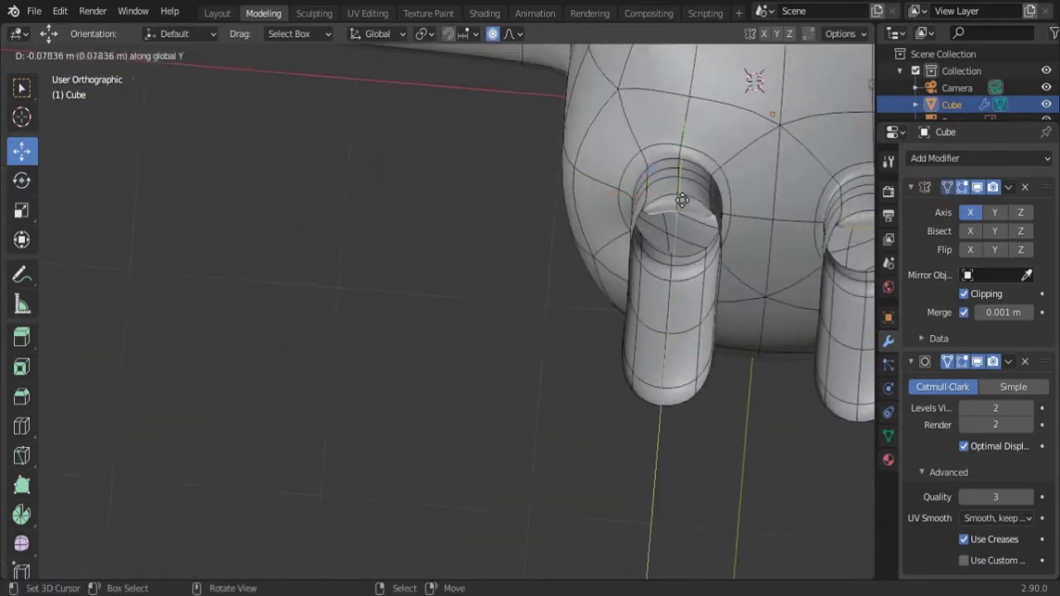
{"action": "left_click", "coordinate": [683, 333]}
Step: Add three loop cuts inside the arms and merge the selected vertices
{"action": "middle_click_drag", "start_coordinate": [683, 333], "coordinate": [646, 352]}
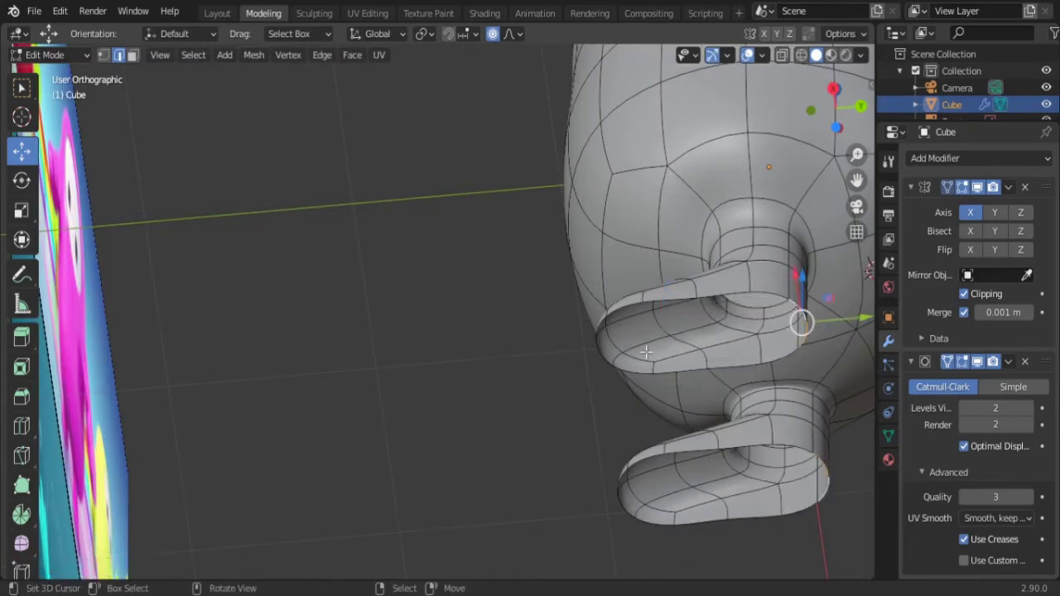
{"action": "left_click", "coordinate": [807, 332], "text": "alt"}
{"action": "middle_click_drag", "start_coordinate": [807, 331], "coordinate": [719, 314]}
{"action": "key", "text": "ctrl+r"}
{"action": "left_click", "coordinate": [719, 314]}
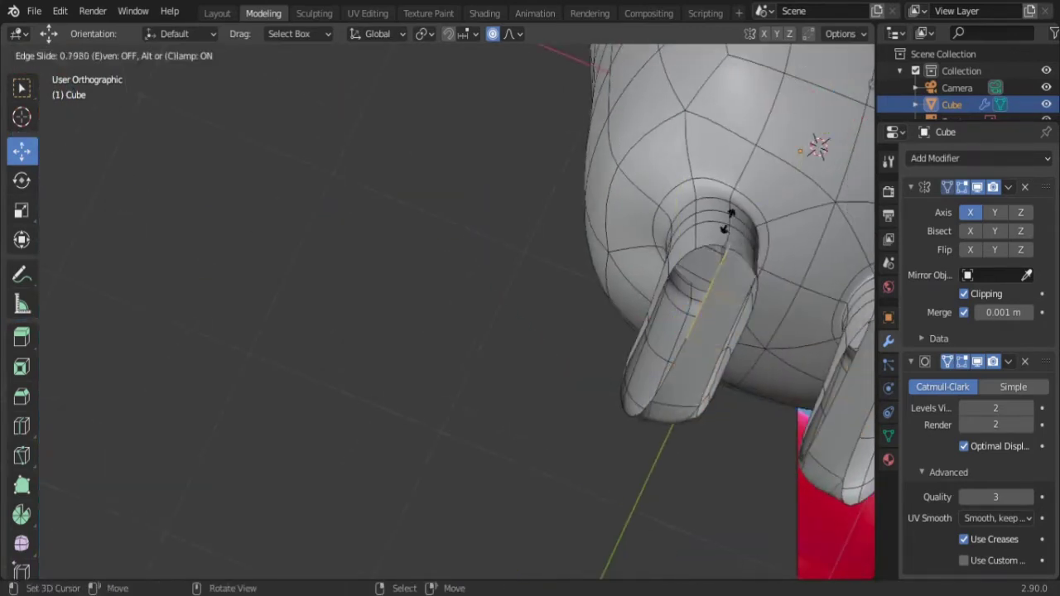
{"action": "left_click", "coordinate": [719, 313]}
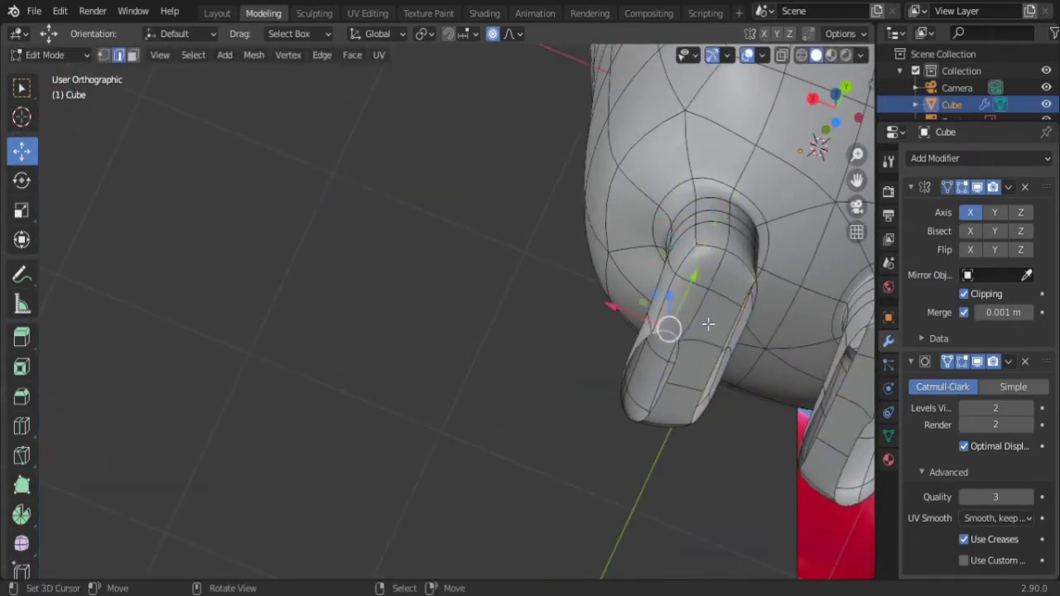
{"action": "mouse_move", "coordinate": [708, 324]}
{"action": "middle_mouse_down"}
{"action": "mouse_move", "coordinate": [678, 330]}
{"action": "mouse_move", "coordinate": [704, 220]}
{"action": "mouse_move", "coordinate": [655, 346]}
{"action": "mouse_move", "coordinate": [500, 348]}
{"action": "mouse_move", "coordinate": [649, 485]}
{"action": "mouse_move", "coordinate": [473, 459]}
{"action": "mouse_move", "coordinate": [557, 166]}
{"action": "middle_mouse_up"}
{"action": "key", "text": "m"}
{"action": "left_click", "coordinate": [675, 365]}
Step: Slide the foot edge loop down toward the sole
{"action": "left_click", "coordinate": [557, 166], "text": "alt"}
{"action": "key", "text": "g"}
{"action": "key", "text": "g"}
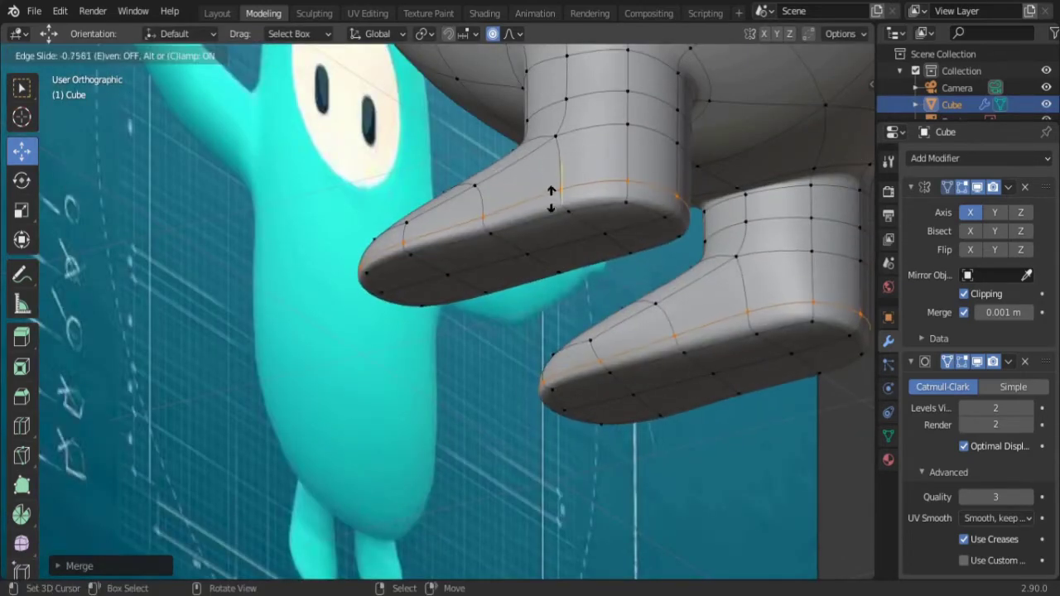
{"action": "left_click", "coordinate": [552, 189]}
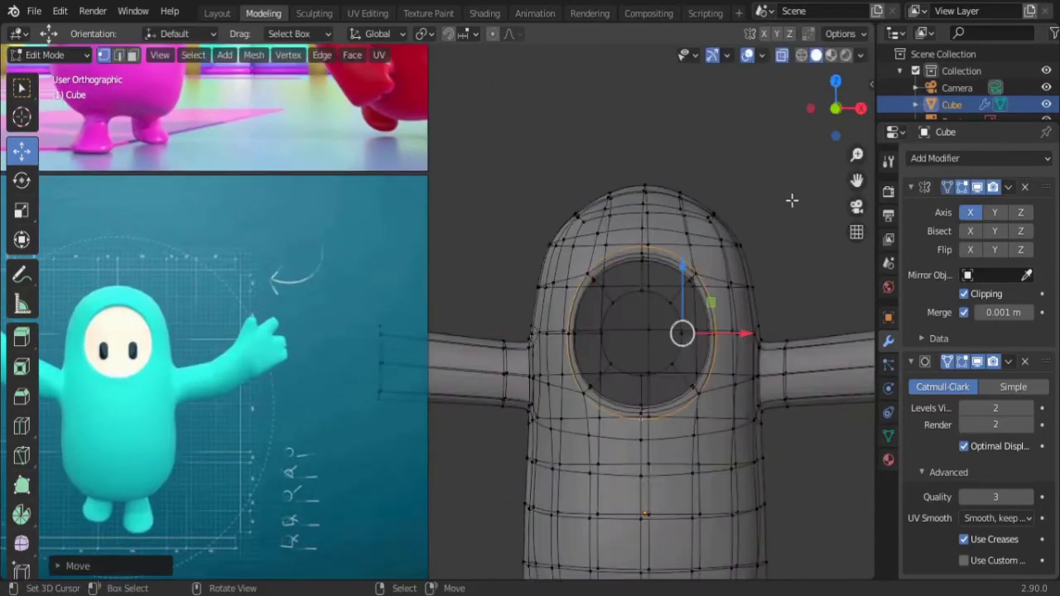
Step: Turn off X-ray and push the visor rim loop back along Y with proportional editing
{"action": "left_click", "coordinate": [782, 55]}
{"action": "middle_click_drag", "start_coordinate": [712, 274], "coordinate": [565, 396]}
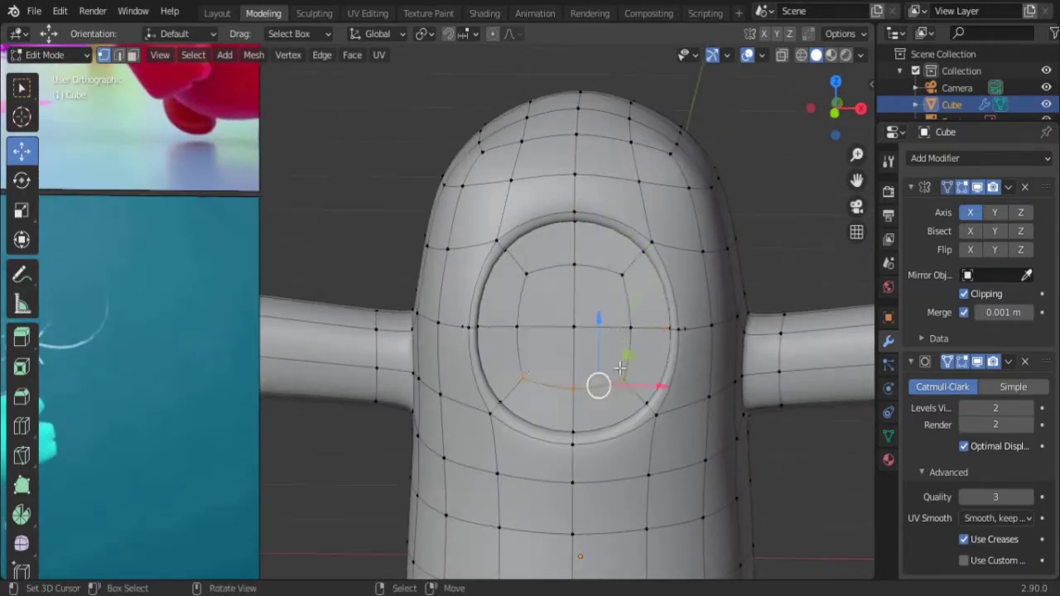
{"action": "middle_click_drag", "start_coordinate": [619, 367], "coordinate": [633, 324]}
{"action": "key", "text": "g"}
{"action": "key", "text": "y"}
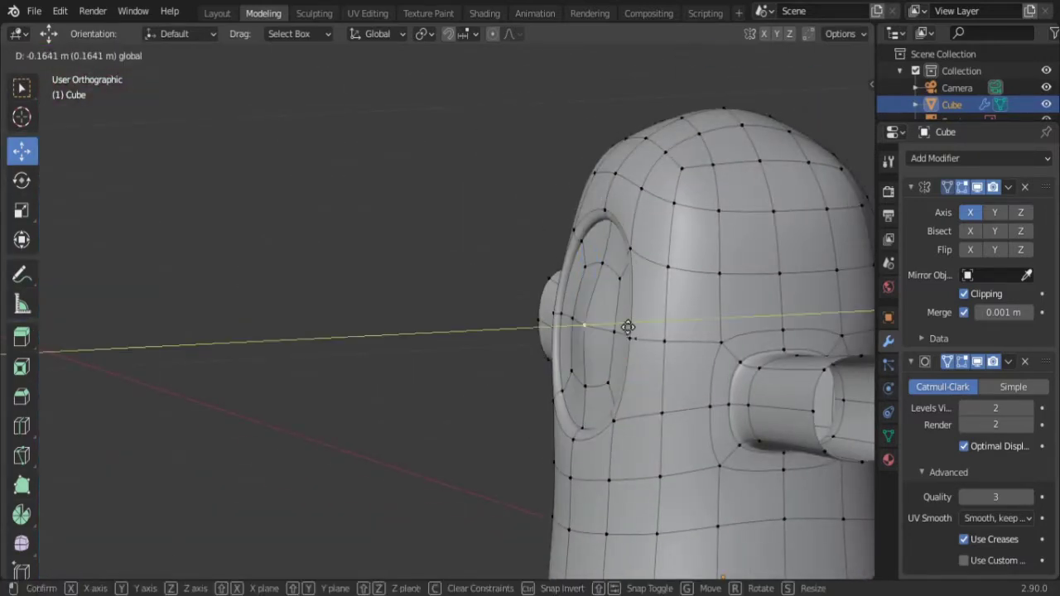
{"action": "key", "text": "o"}
{"action": "key", "text": "KP_3"}
{"action": "key", "text": "alt+z"}
{"action": "left_click", "coordinate": [666, 336]}
Step: Reshape the head's side vertices and widen the head along X
{"action": "key", "text": "g"}
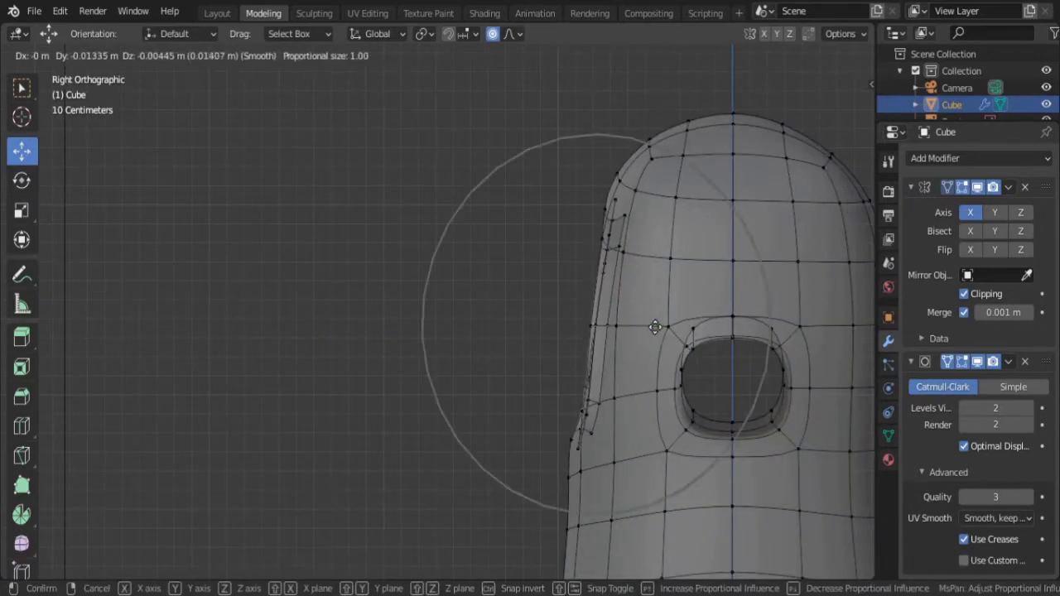
{"action": "left_click", "coordinate": [640, 324]}
{"action": "mouse_move", "coordinate": [640, 323]}
{"action": "middle_mouse_down"}
{"action": "mouse_move", "coordinate": [752, 146]}
{"action": "mouse_move", "coordinate": [544, 429]}
{"action": "mouse_move", "coordinate": [666, 442]}
{"action": "middle_mouse_up"}
{"action": "key", "text": "g"}
{"action": "key", "text": "x"}
{"action": "scroll", "coordinate": [723, 133], "scroll_direction": "down", "scroll_amount": 1}
{"action": "left_click", "coordinate": [722, 134]}
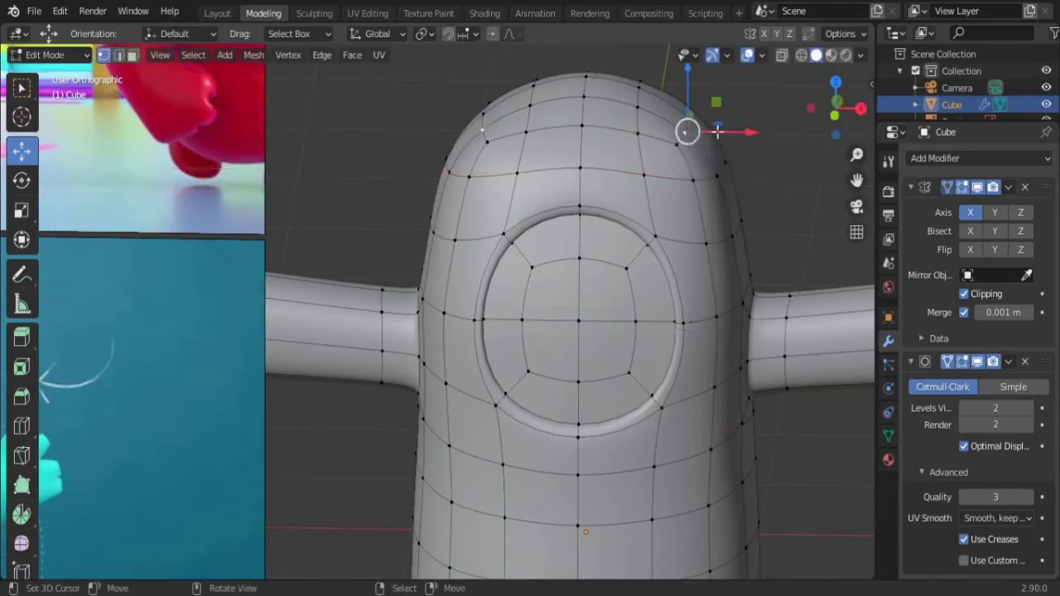
Step: Return to Object Mode and view the smoothed character from the front
{"action": "middle_click_drag", "start_coordinate": [722, 133], "coordinate": [563, 207]}
{"action": "key", "text": "Tab"}
{"action": "key", "text": "KP_1"}
Step: Resize the waist loop, raise it toward the chest, and check the smoothed body
{"action": "scroll", "coordinate": [537, 425], "scroll_direction": "down", "scroll_amount": 3}
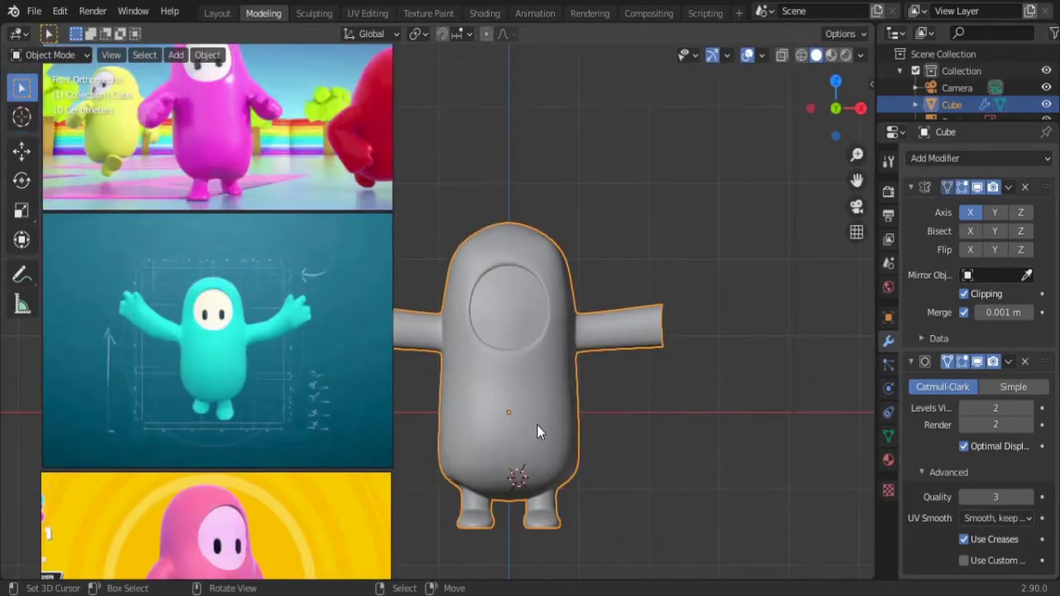
{"action": "key", "text": "Tab"}
{"action": "left_click", "coordinate": [539, 444], "text": "alt"}
{"action": "key", "text": "s"}
{"action": "left_click", "coordinate": [617, 488]}
{"action": "left_click_drag", "start_coordinate": [547, 444], "coordinate": [549, 352]}
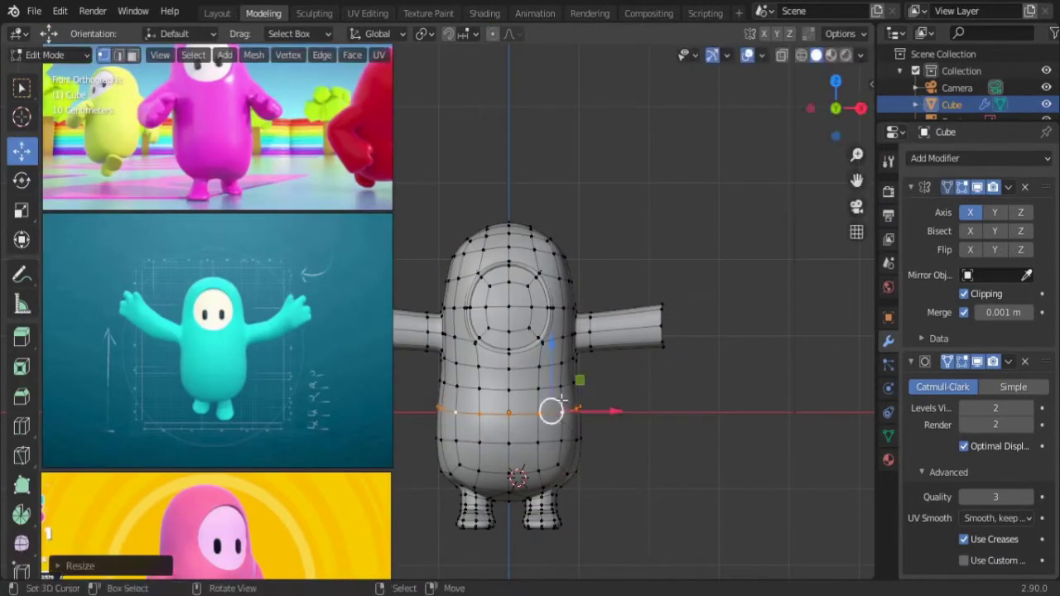
{"action": "middle_click_drag", "start_coordinate": [549, 352], "coordinate": [580, 331]}
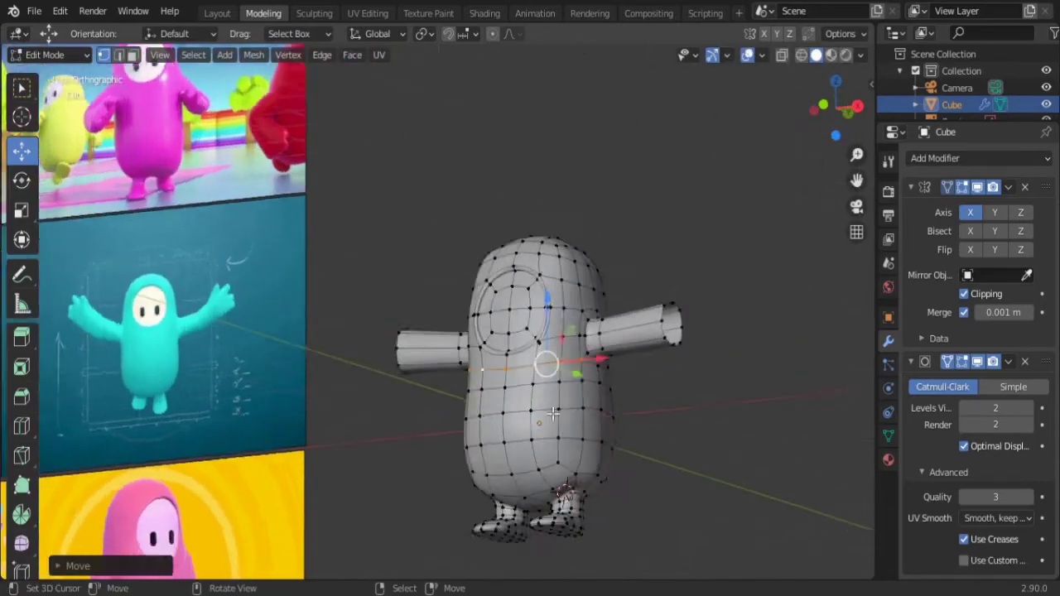
{"action": "key", "text": "KP_1"}
{"action": "scroll", "coordinate": [522, 323], "scroll_direction": "down", "scroll_amount": 2}
{"action": "key", "text": "Tab"}
{"action": "scroll", "coordinate": [667, 324], "scroll_direction": "down", "scroll_amount": 3}
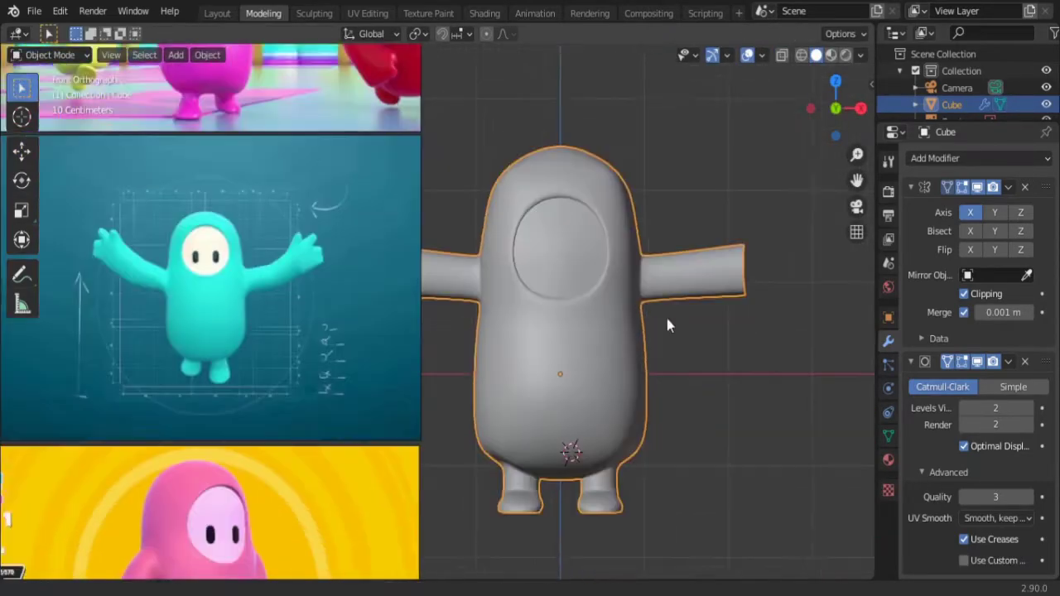
{"action": "scroll", "coordinate": [639, 298], "scroll_direction": "down", "scroll_amount": 2}
Step: Nudge the arm's shoulder loop slightly upward in Edit Mode
{"action": "key", "text": "Tab"}
{"action": "scroll", "coordinate": [553, 304], "scroll_direction": "up", "scroll_amount": 7}
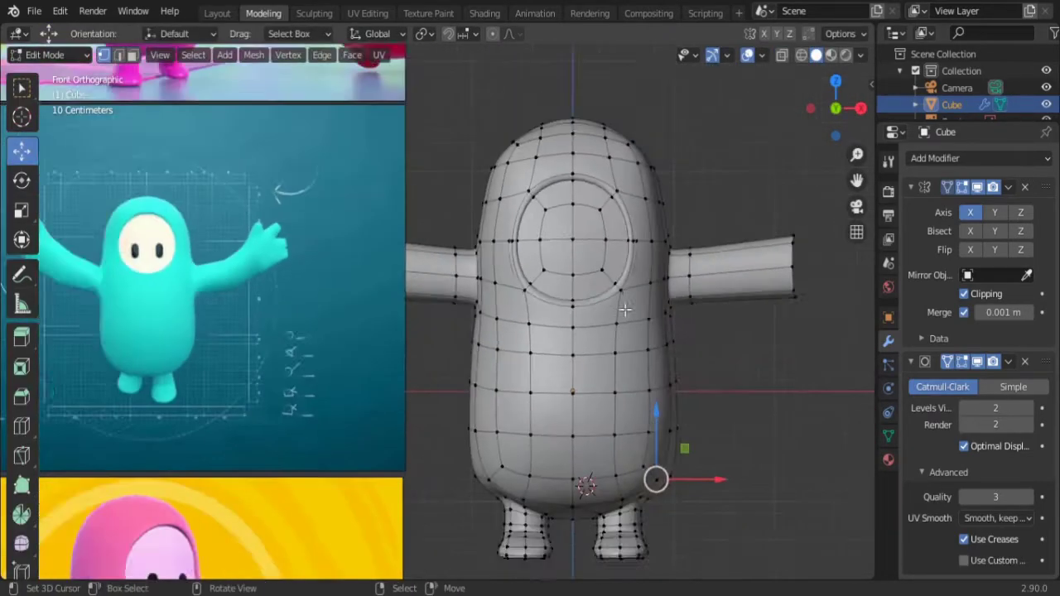
{"action": "scroll", "coordinate": [618, 331], "scroll_direction": "down", "scroll_amount": 2}
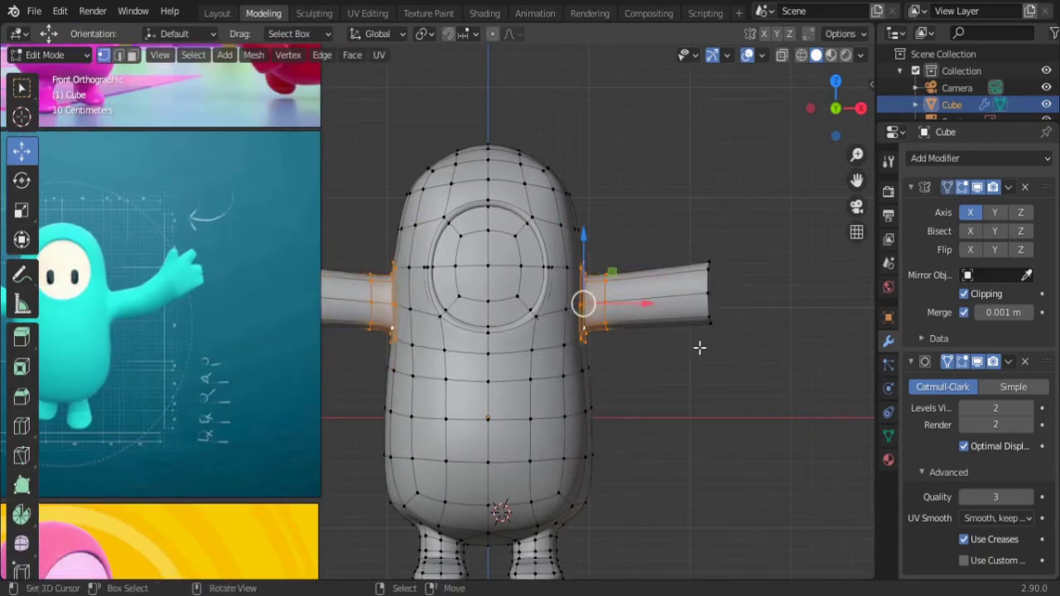
{"action": "left_click_drag", "start_coordinate": [617, 245], "coordinate": [616, 249]}
{"action": "mouse_move", "coordinate": [615, 248]}
{"action": "middle_mouse_down"}
{"action": "mouse_move", "coordinate": [670, 263]}
{"action": "mouse_move", "coordinate": [598, 449]}
{"action": "middle_mouse_up"}
{"action": "scroll", "coordinate": [618, 360], "scroll_direction": "down", "scroll_amount": 3}
{"action": "key", "text": "KP_1"}
{"action": "scroll", "coordinate": [635, 301], "scroll_direction": "up", "scroll_amount": 2}
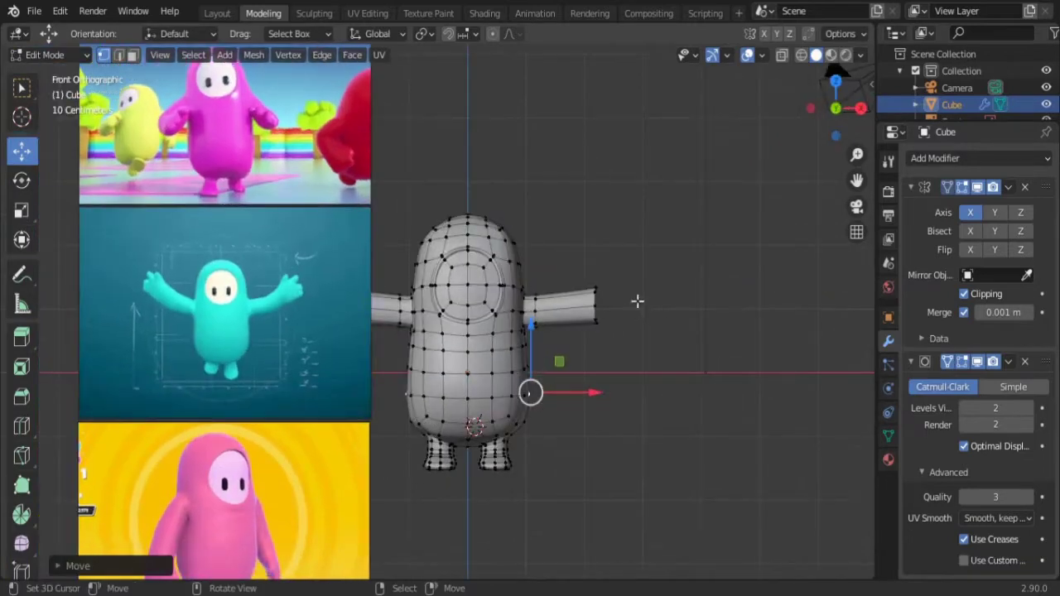
Step: Back in Object Mode, bring up the Add menu's mesh shapes
{"action": "key", "text": "Tab"}
{"action": "scroll", "coordinate": [507, 283], "scroll_direction": "up", "scroll_amount": 2}
{"action": "key", "text": "shift+a"}
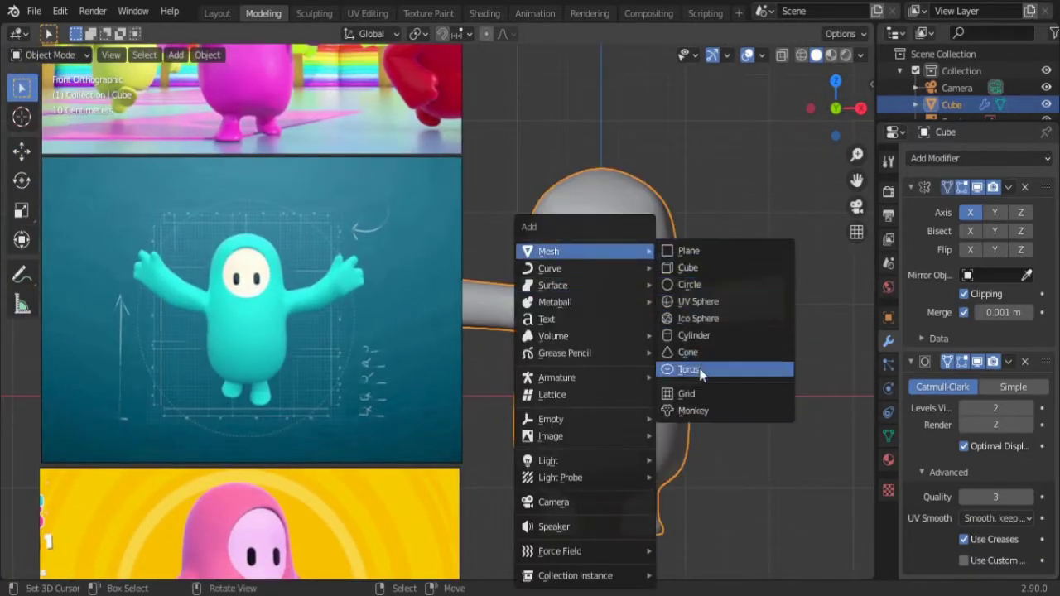
Step: Add a circle mesh with adjusted vertex count in front of the face
{"action": "left_click", "coordinate": [690, 284]}
{"action": "left_click", "coordinate": [677, 336]}
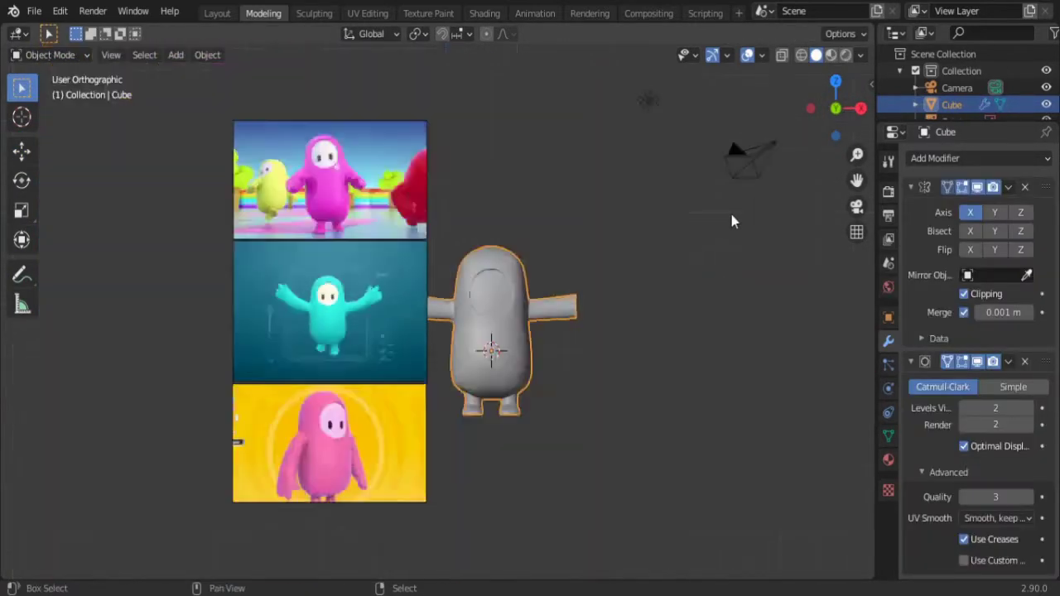
{"action": "key", "text": "KP_1"}
{"action": "key", "text": "shift+a"}
{"action": "left_click", "coordinate": [689, 285]}
{"action": "middle_click_drag", "start_coordinate": [689, 284], "coordinate": [375, 354]}
{"action": "key", "text": "Escape"}
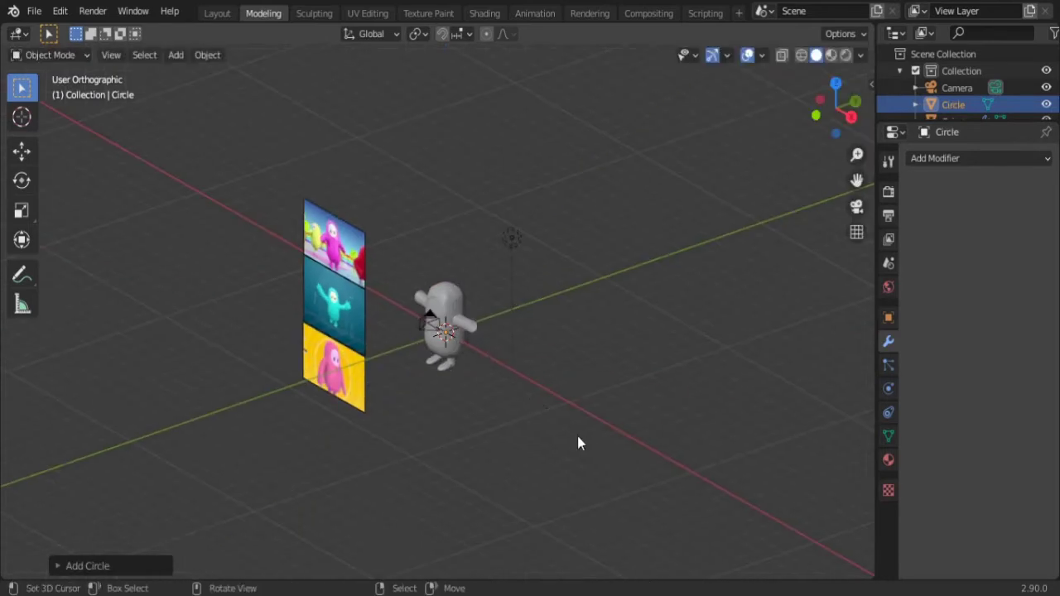
{"action": "key", "text": "shift+a"}
{"action": "left_click", "coordinate": [634, 296]}
{"action": "left_click", "coordinate": [82, 566]}
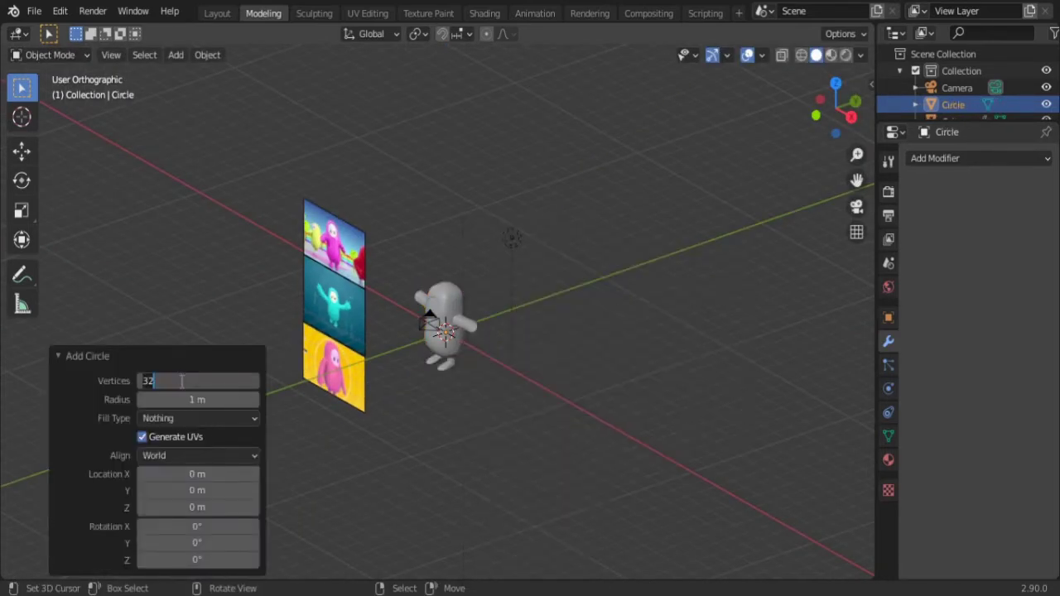
{"action": "left_click", "coordinate": [491, 306]}
Step: Rotate the circle 90° on X and scale it to 0.21
{"action": "key", "text": "KP_3"}
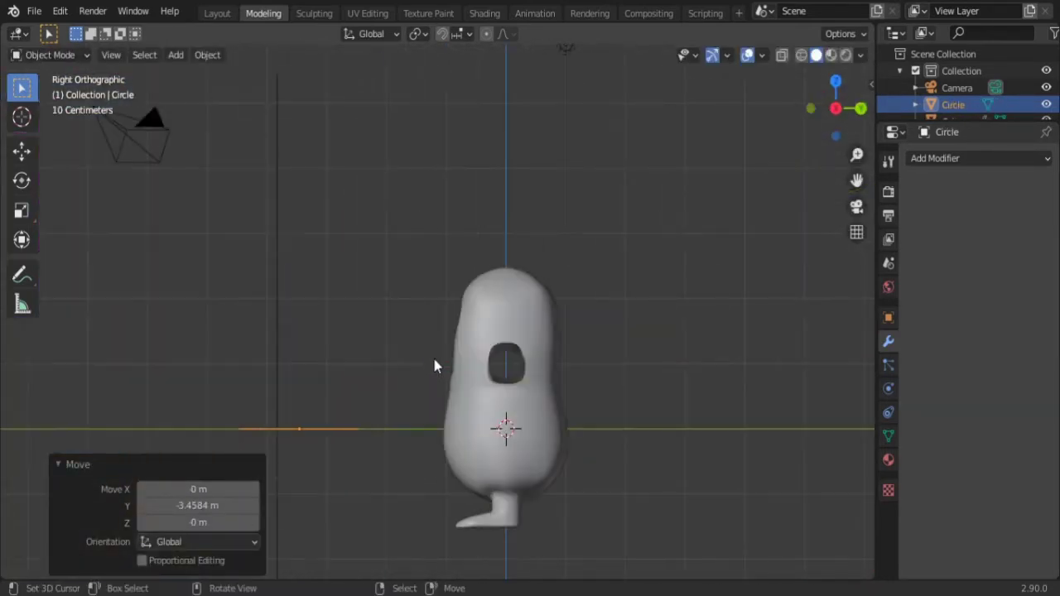
{"action": "type", "text": "r90"}
{"action": "key", "text": "Return"}
{"action": "key", "text": "KP_1"}
{"action": "key", "text": "s"}
{"action": "left_click", "coordinate": [335, 399]}
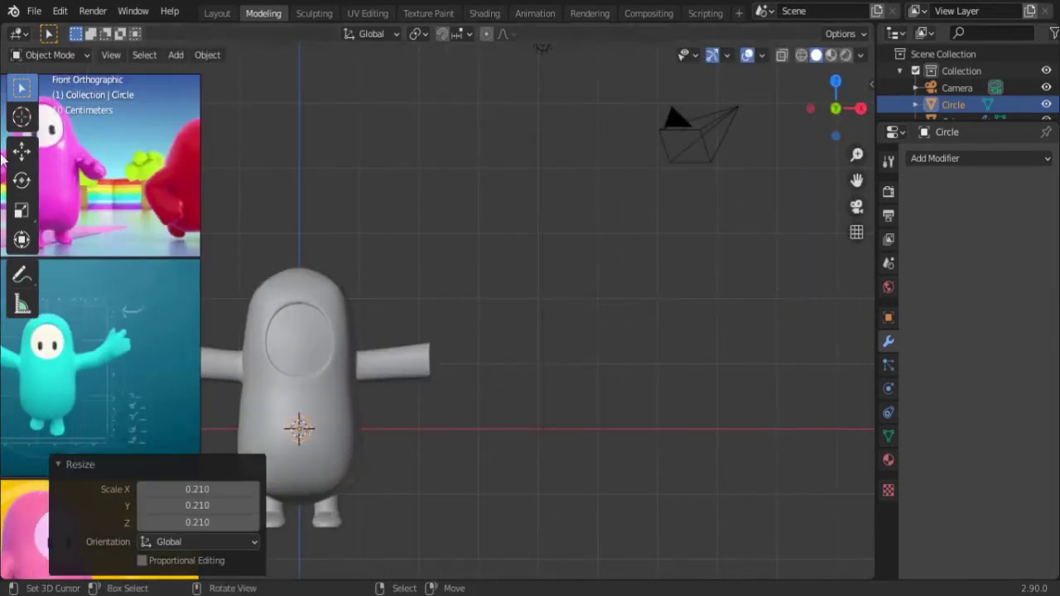
{"action": "left_click", "coordinate": [300, 273]}
{"action": "key", "text": "KP_3"}
{"action": "key", "text": "g"}
{"action": "left_click", "coordinate": [492, 343]}
Step: In Edit Mode, shift the circle along X to one eye's position
{"action": "key", "text": "KP_1"}
{"action": "key", "text": "Tab"}
{"action": "key", "text": "g"}
{"action": "key", "text": "x"}
{"action": "left_click", "coordinate": [578, 386]}
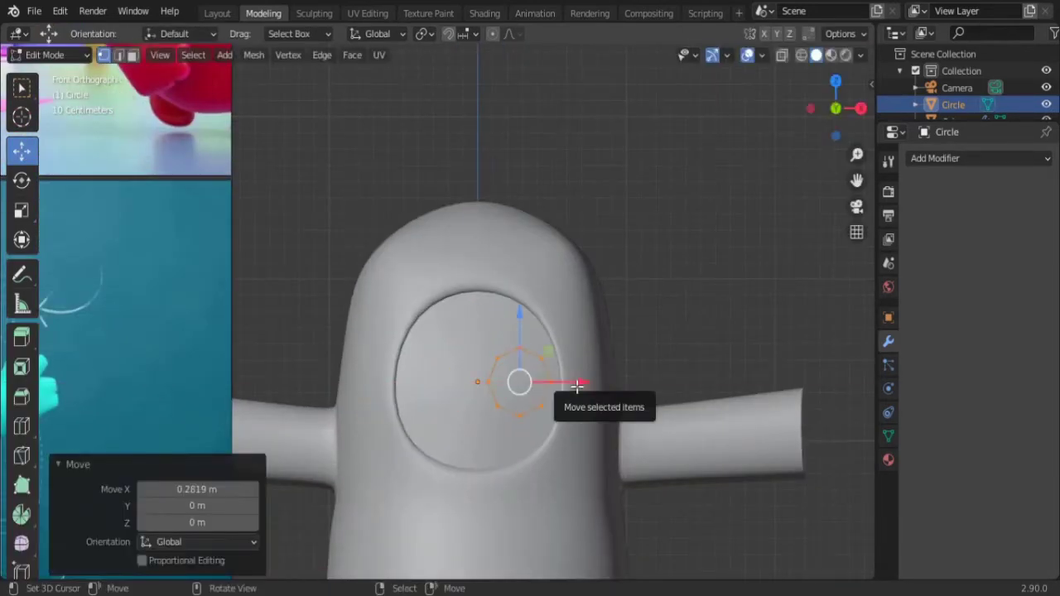
{"action": "left_click", "coordinate": [551, 379]}
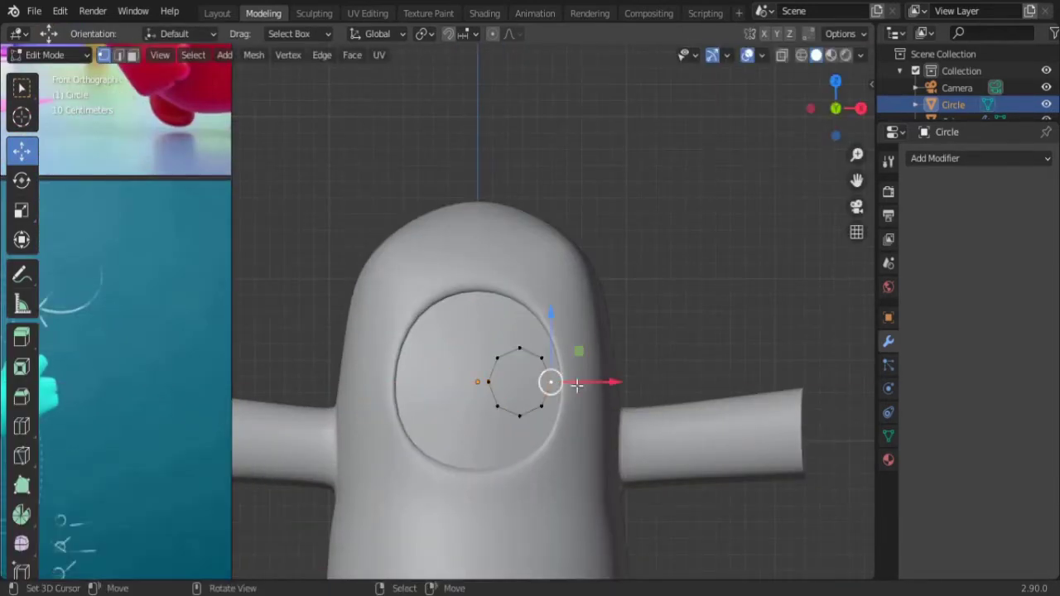
{"action": "left_click", "coordinate": [540, 359]}
Step: Select the whole circle and fill it with Grid Fill
{"action": "key", "text": "l"}
{"action": "key", "text": "a"}
{"action": "key", "text": "F3"}
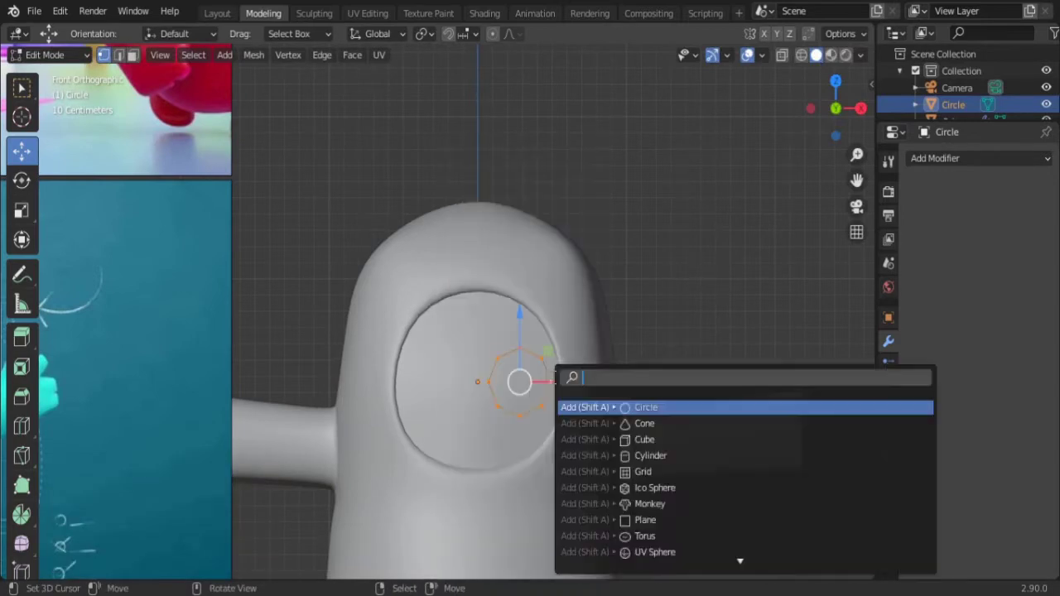
{"action": "type", "text": "g"}
{"action": "key", "text": "Return"}
Step: Shape the eye into an oval: narrow X, scale to 0.781, widen X to 1.111
{"action": "key", "text": "s"}
{"action": "key", "text": "x"}
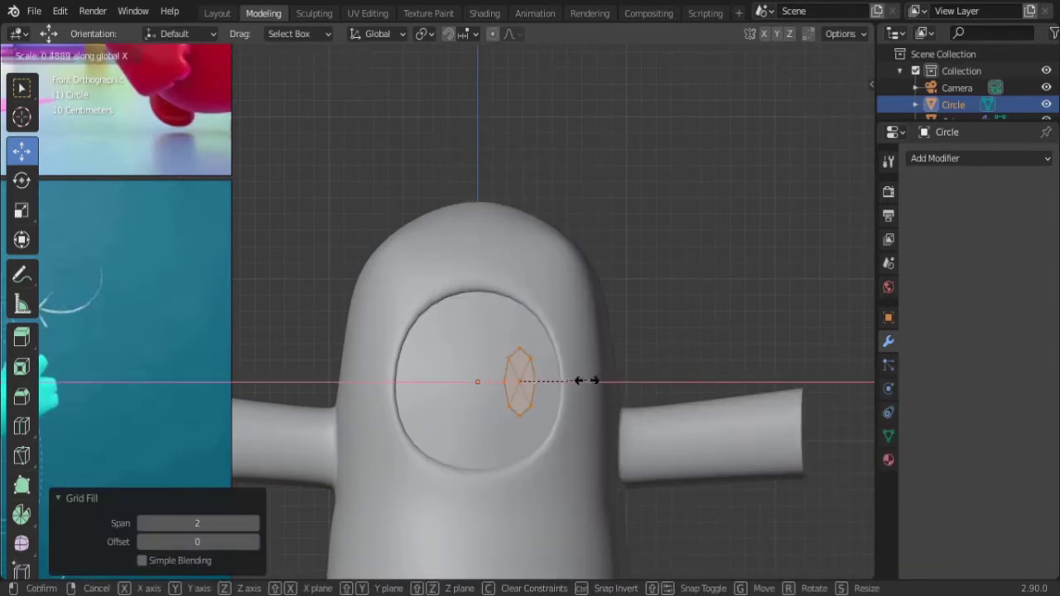
{"action": "left_click", "coordinate": [580, 378]}
{"action": "key", "text": "s"}
{"action": "left_click", "coordinate": [655, 302]}
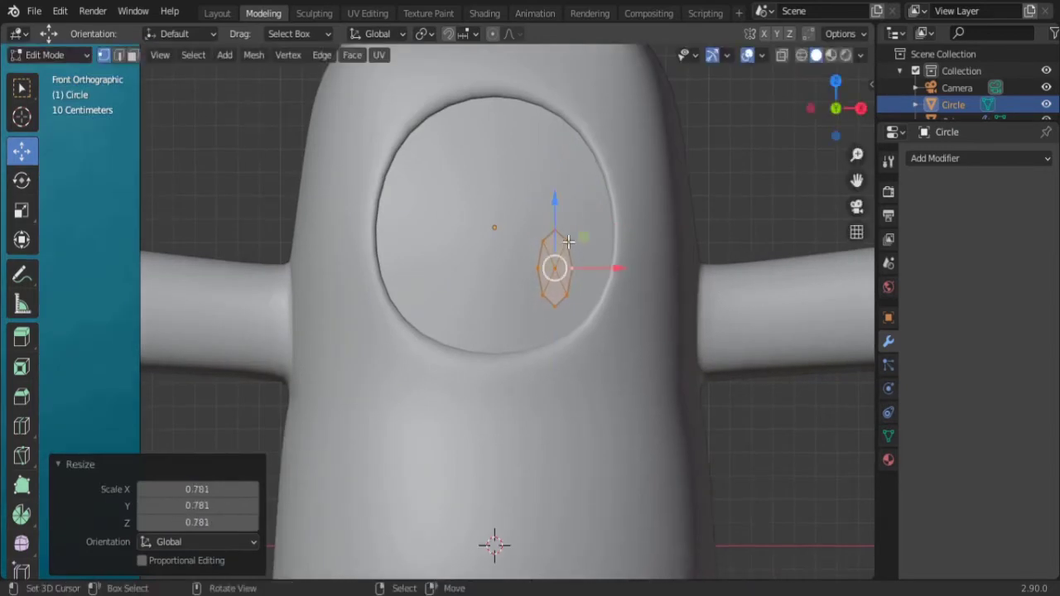
{"action": "key", "text": "s"}
{"action": "left_click", "coordinate": [652, 312]}
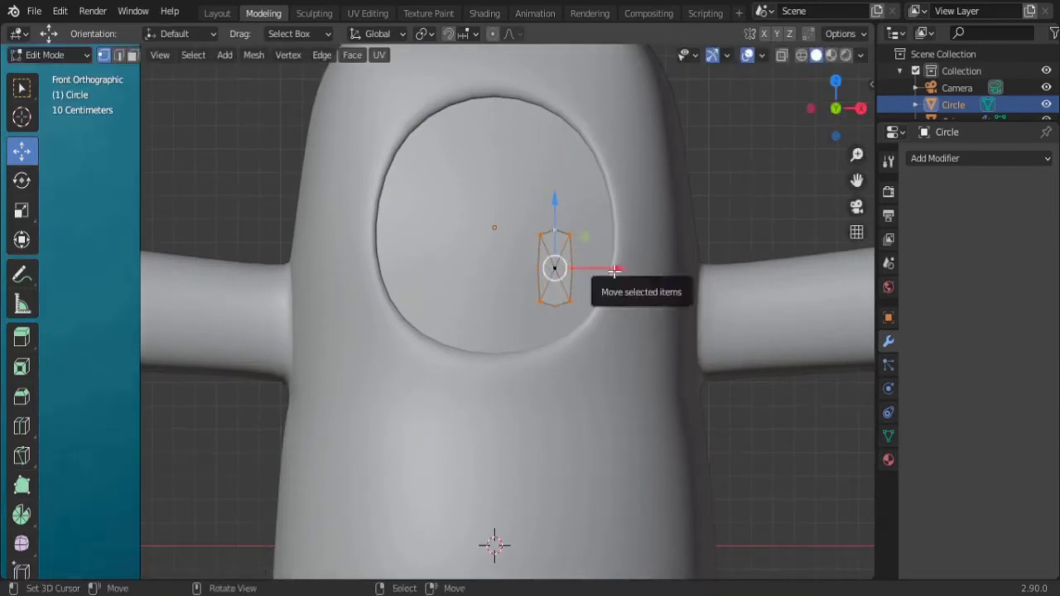
{"action": "key", "text": "x"}
{"action": "left_click", "coordinate": [666, 287]}
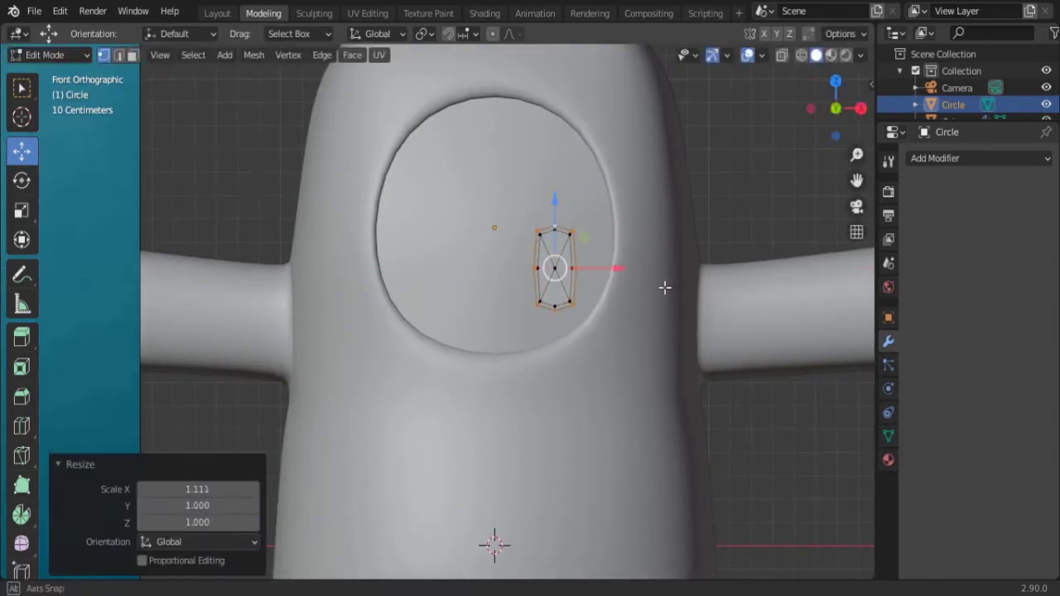
Step: Move the eye and tuck it slightly into the visor surface
{"action": "key", "text": "g"}
{"action": "mouse_move", "coordinate": [665, 287]}
{"action": "middle_mouse_down"}
{"action": "mouse_move", "coordinate": [606, 296]}
{"action": "mouse_move", "coordinate": [618, 273]}
{"action": "mouse_move", "coordinate": [639, 267]}
{"action": "mouse_move", "coordinate": [626, 252]}
{"action": "middle_mouse_up"}
{"action": "left_click", "coordinate": [599, 296]}
{"action": "left_click_drag", "start_coordinate": [623, 206], "coordinate": [628, 222]}
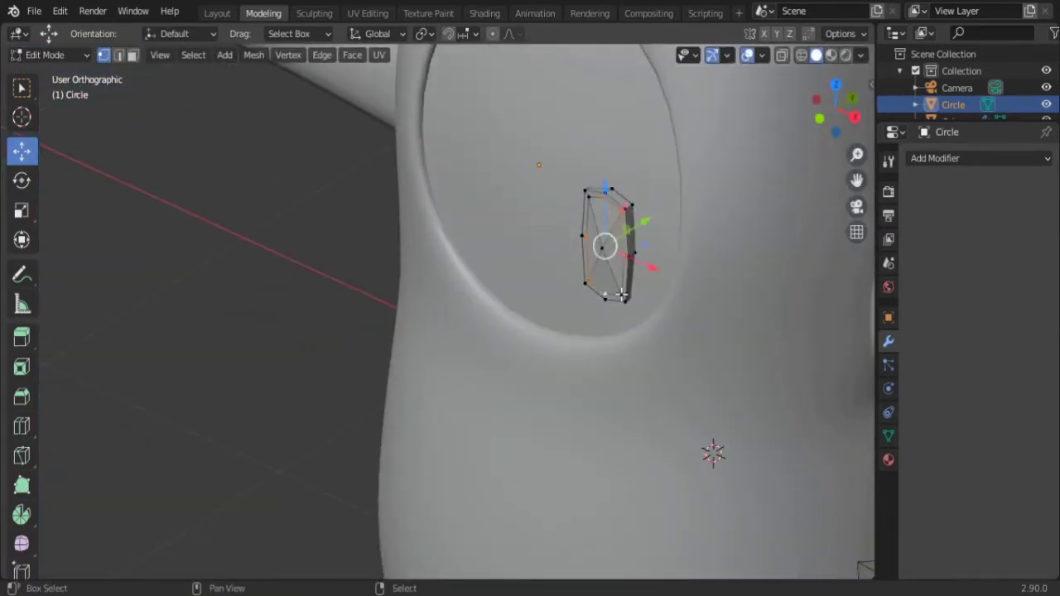
{"action": "mouse_move", "coordinate": [628, 222]}
{"action": "middle_mouse_down"}
{"action": "mouse_move", "coordinate": [665, 251]}
{"action": "mouse_move", "coordinate": [803, 248]}
{"action": "middle_mouse_up"}
Step: Add a Mirror modifier, scale eyes to 0.725, space them apart on X, add subdivision
{"action": "left_click", "coordinate": [980, 158]}
{"action": "left_click", "coordinate": [744, 319]}
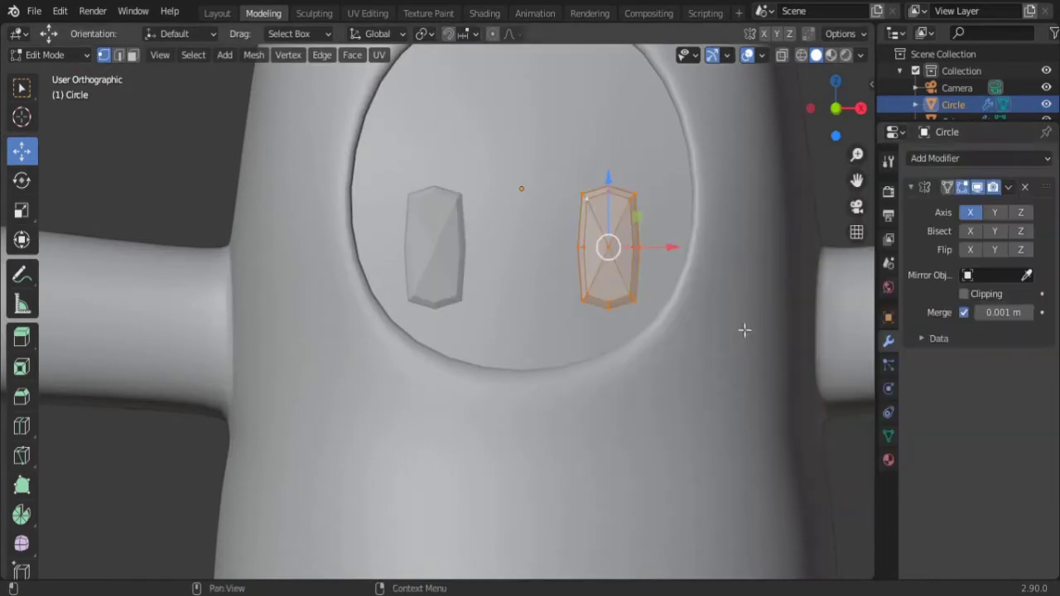
{"action": "key", "text": "s"}
{"action": "left_click", "coordinate": [770, 358]}
{"action": "scroll", "coordinate": [606, 338], "scroll_direction": "down", "scroll_amount": 3}
{"action": "key", "text": "g"}
{"action": "key", "text": "x"}
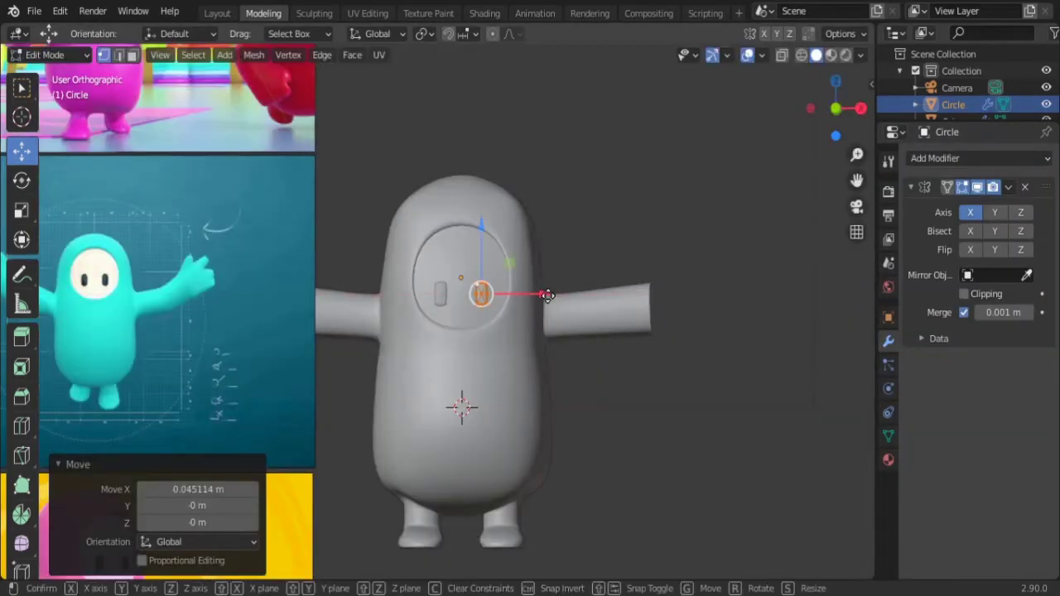
{"action": "left_click", "coordinate": [548, 296]}
{"action": "key", "text": "Tab"}
{"action": "key", "text": "ctrl+1"}
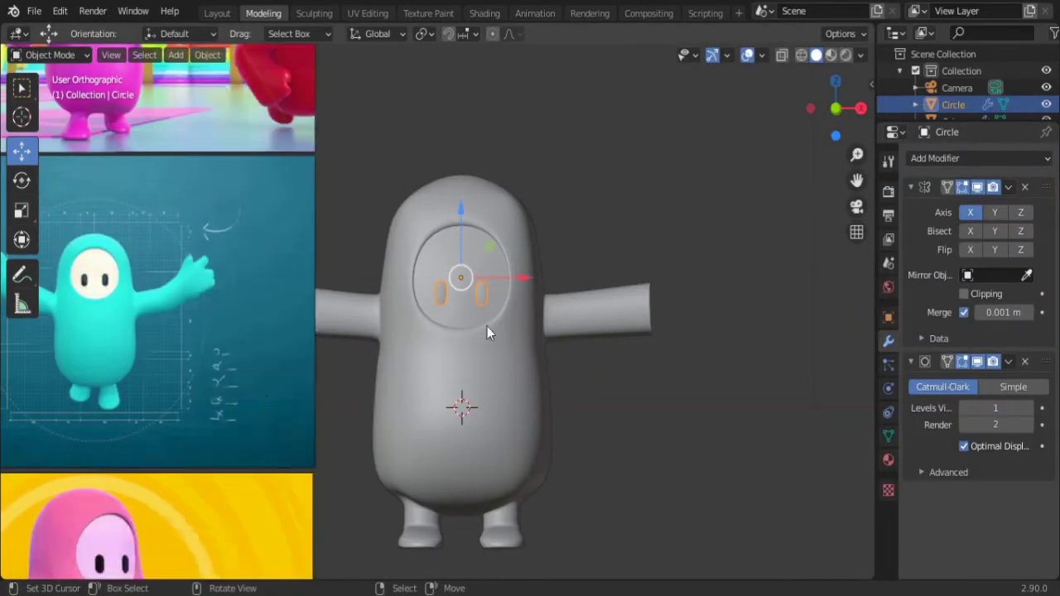
Step: Raise eye subdivision to level 2, then scale the eyes 1.323 along Y and shift them in depth
{"action": "scroll", "coordinate": [487, 327], "scroll_direction": "up", "scroll_amount": 5}
{"action": "key", "text": "ctrl+2"}
{"action": "key", "text": "Tab"}
{"action": "mouse_move", "coordinate": [580, 248]}
{"action": "middle_mouse_down"}
{"action": "mouse_move", "coordinate": [671, 170]}
{"action": "mouse_move", "coordinate": [730, 240]}
{"action": "mouse_move", "coordinate": [702, 232]}
{"action": "mouse_move", "coordinate": [714, 202]}
{"action": "middle_mouse_up"}
{"action": "key", "text": "KP_3"}
{"action": "key", "text": "s"}
{"action": "key", "text": "y"}
{"action": "left_click", "coordinate": [745, 257]}
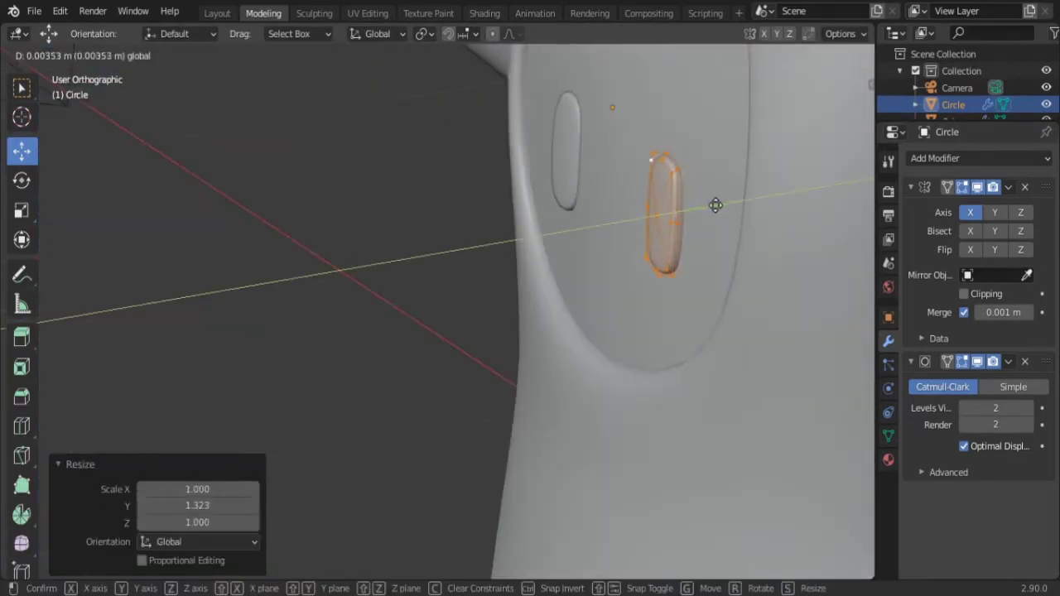
{"action": "left_click_drag", "start_coordinate": [714, 201], "coordinate": [698, 313]}
{"action": "middle_click_drag", "start_coordinate": [823, 237], "coordinate": [683, 243]}
Step: Back in Object Mode, add a 2 m cube beside the character
{"action": "key", "text": "Tab"}
{"action": "key", "text": "KP_1"}
{"action": "scroll", "coordinate": [626, 294], "scroll_direction": "down", "scroll_amount": 5}
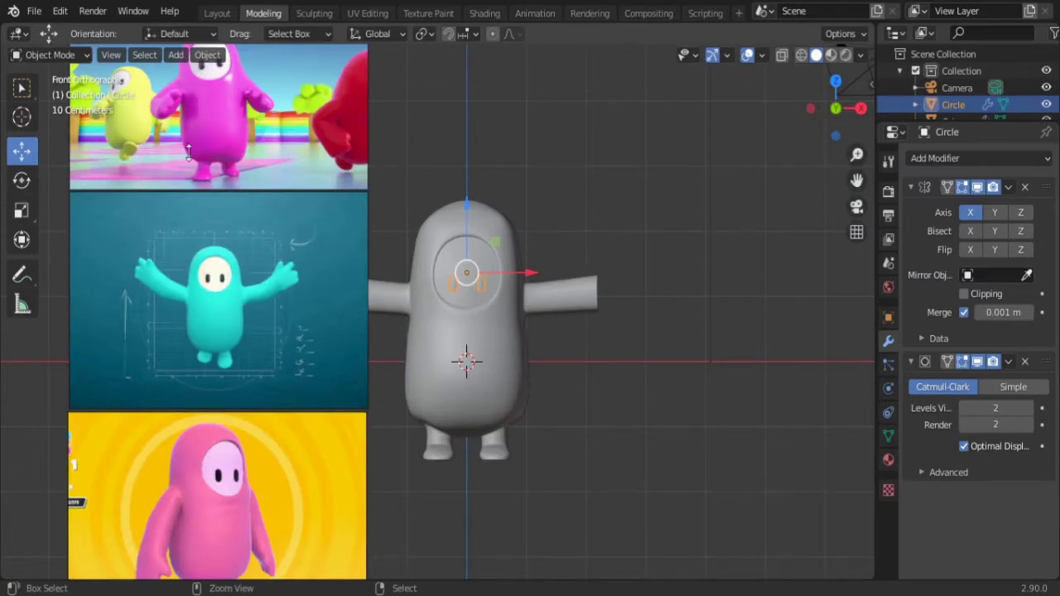
{"action": "scroll", "coordinate": [403, 524], "scroll_direction": "up", "scroll_amount": 2, "text": "ctrl"}
{"action": "scroll", "coordinate": [683, 232], "scroll_direction": "up", "scroll_amount": 5}
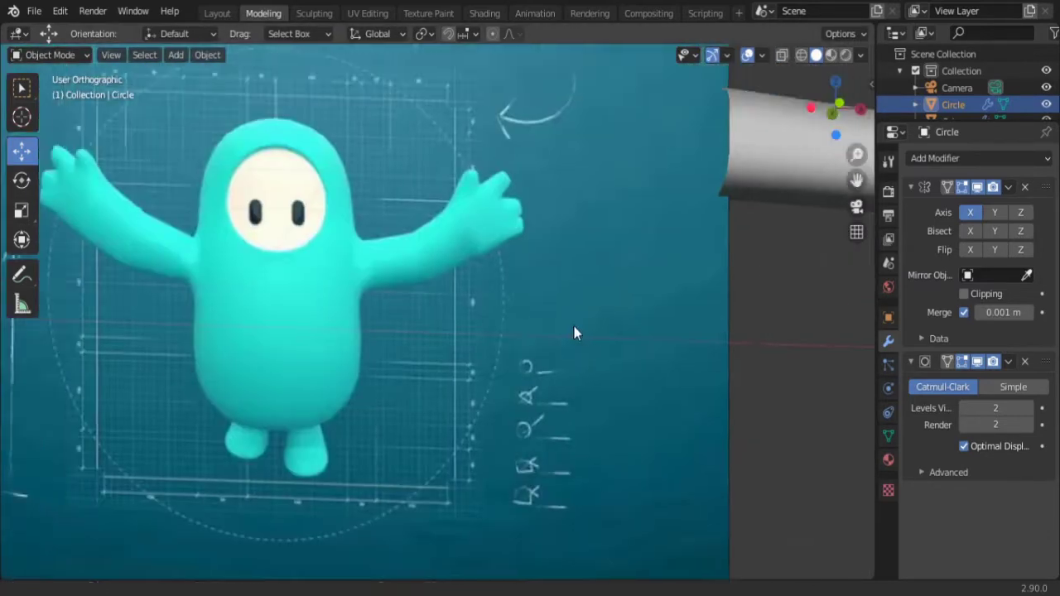
{"action": "scroll", "coordinate": [574, 326], "scroll_direction": "down", "scroll_amount": 8}
{"action": "key", "text": "shift+a"}
{"action": "left_click", "coordinate": [652, 268]}
{"action": "scroll", "coordinate": [709, 238], "scroll_direction": "up", "scroll_amount": 1}
Step: In Edit Mode, shrink the new cube uniformly to 0.61
{"action": "scroll", "coordinate": [290, 435], "scroll_direction": "down", "scroll_amount": 2}
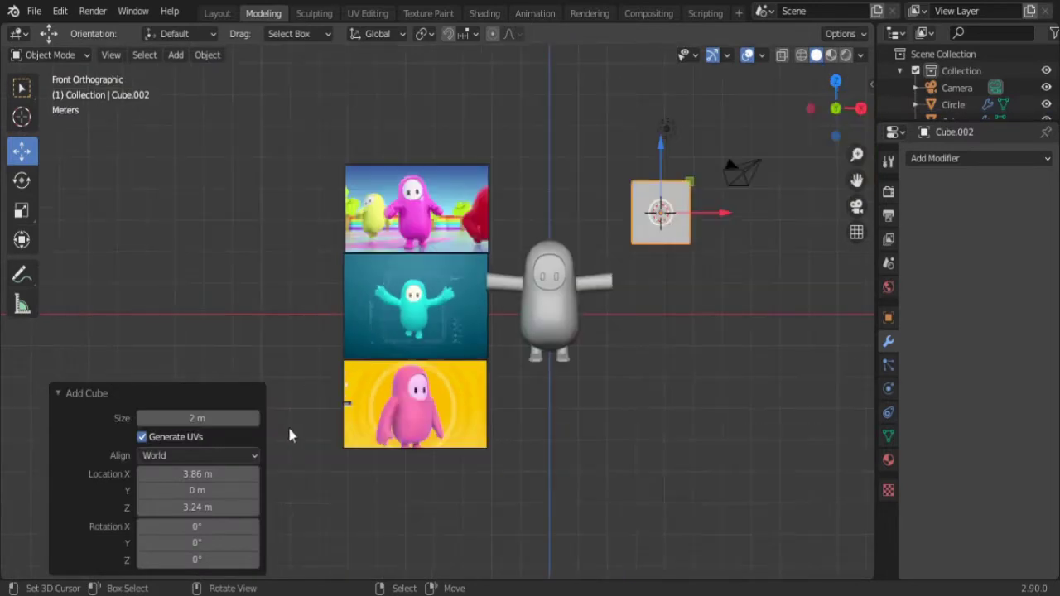
{"action": "scroll", "coordinate": [526, 360], "scroll_direction": "up", "scroll_amount": 6}
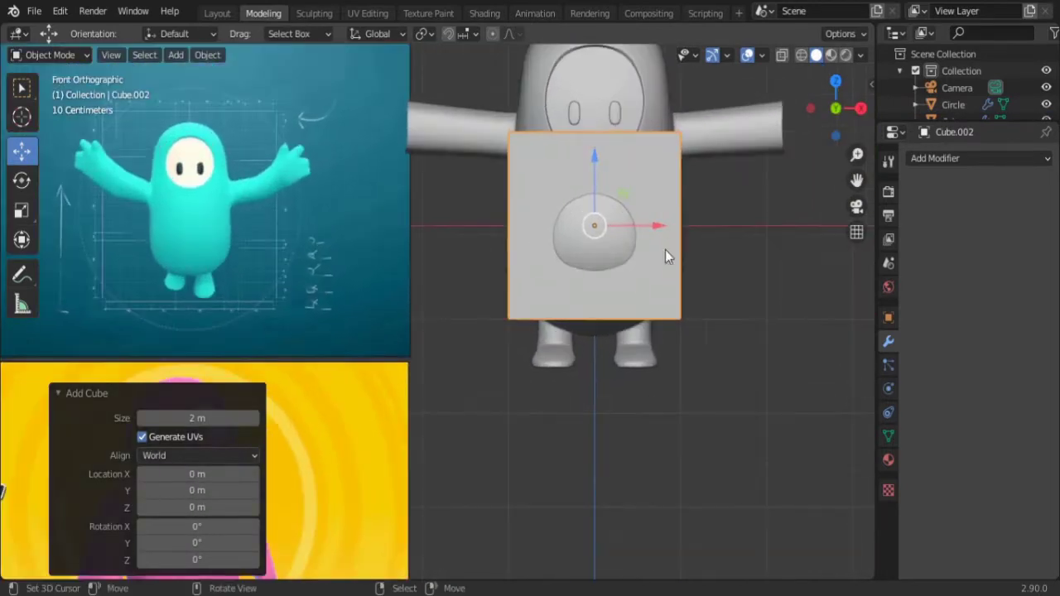
{"action": "key", "text": "Tab"}
{"action": "key", "text": "s"}
{"action": "left_click", "coordinate": [692, 286]}
{"action": "scroll", "coordinate": [1043, 79], "scroll_direction": "down", "scroll_amount": 3}
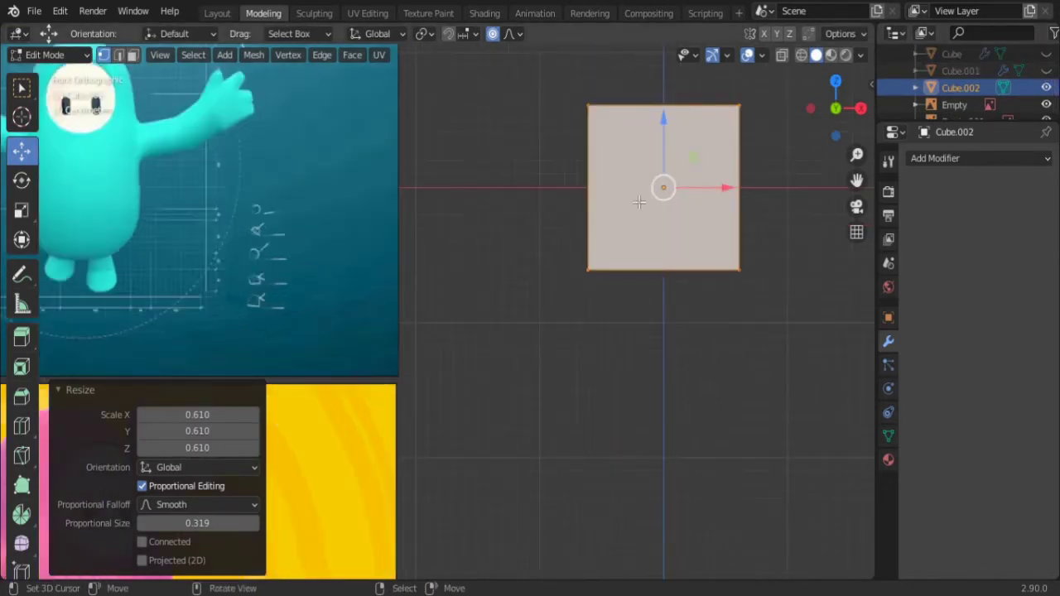
Step: Flatten the cube along Y to 0.551 and return to the front view
{"action": "key", "text": "s"}
{"action": "key", "text": "x"}
{"action": "key", "text": "y"}
{"action": "left_click", "coordinate": [604, 244]}
{"action": "key", "text": "KP_1"}
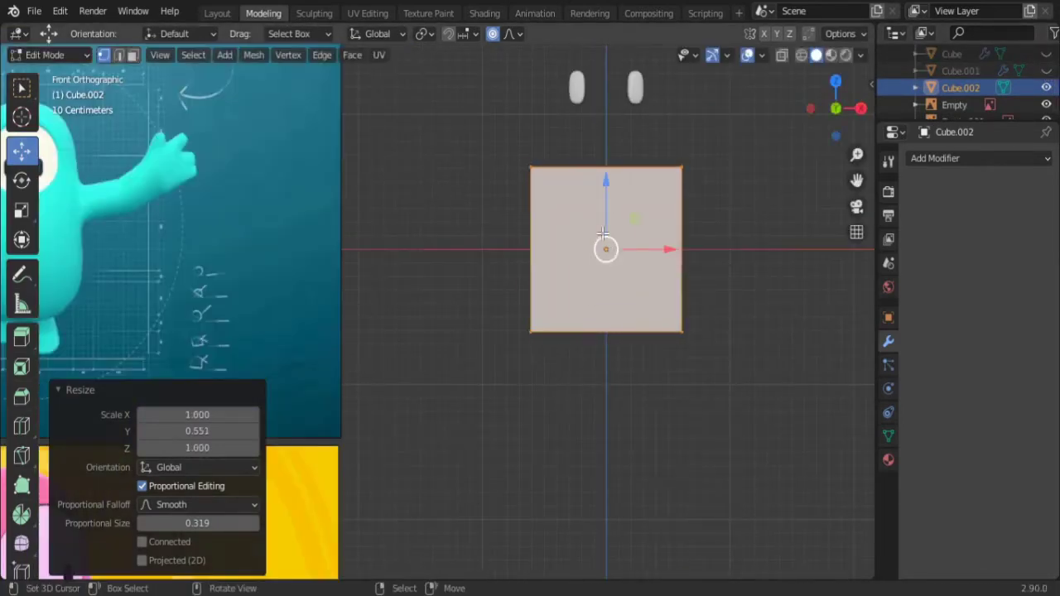
Step: Subdivide the cube twice into a 4×4 grid
{"action": "right_click", "coordinate": [610, 181]}
{"action": "left_click", "coordinate": [610, 182]}
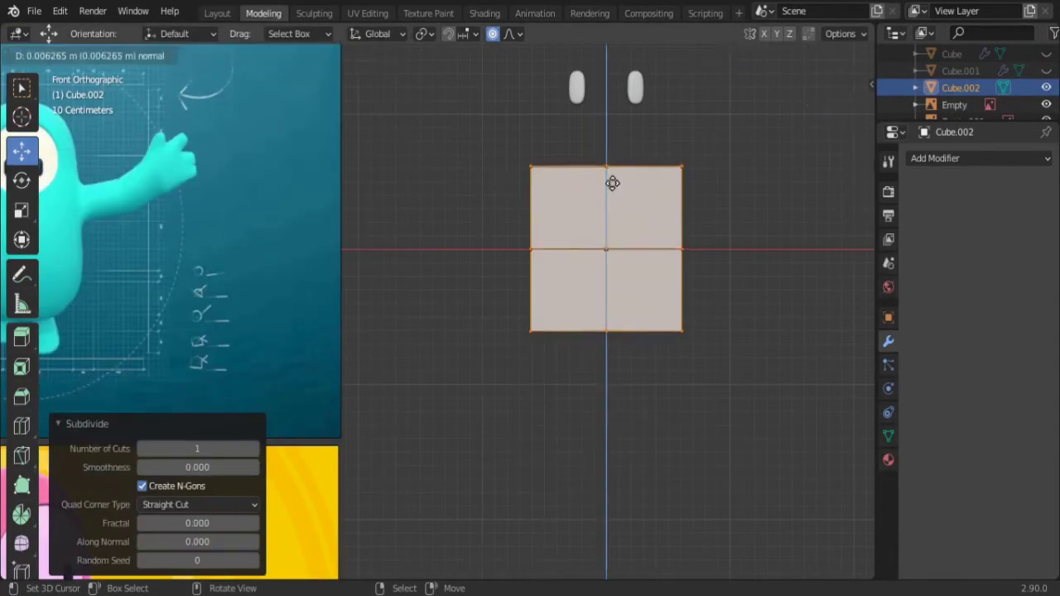
{"action": "right_click", "coordinate": [612, 183]}
{"action": "left_click", "coordinate": [598, 178]}
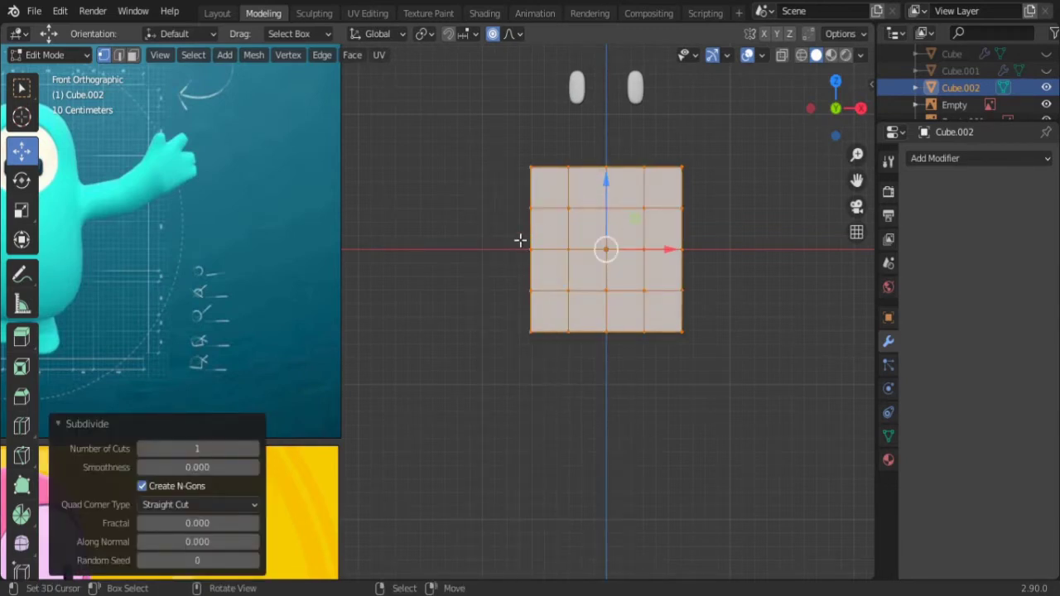
Step: Select the whole mesh and squash it along Y to 0.552 with smooth falloff
{"action": "middle_click_drag", "start_coordinate": [522, 247], "coordinate": [530, 246]}
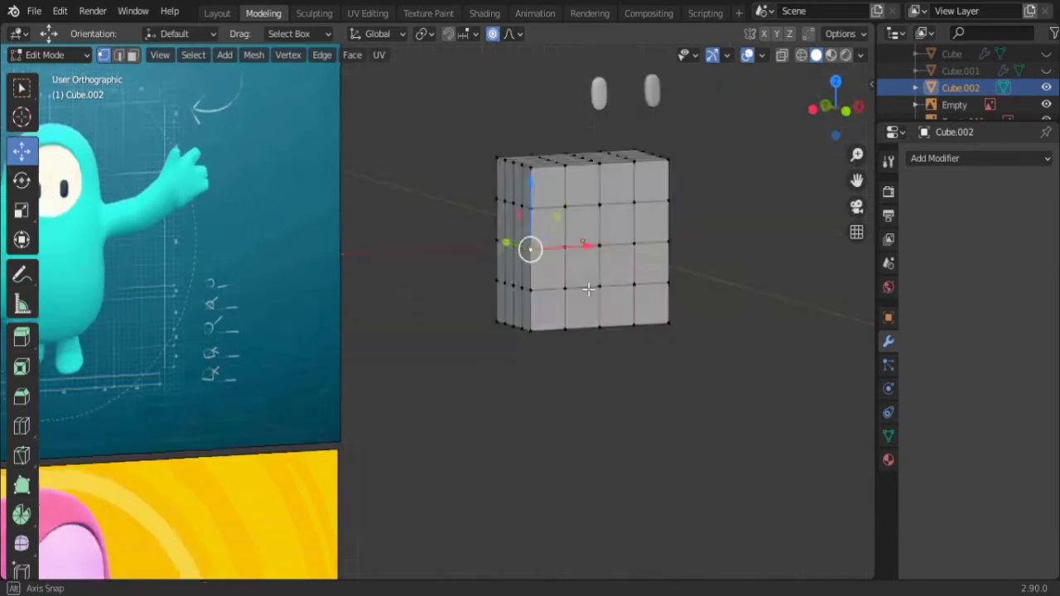
{"action": "left_click", "coordinate": [497, 188], "text": "alt"}
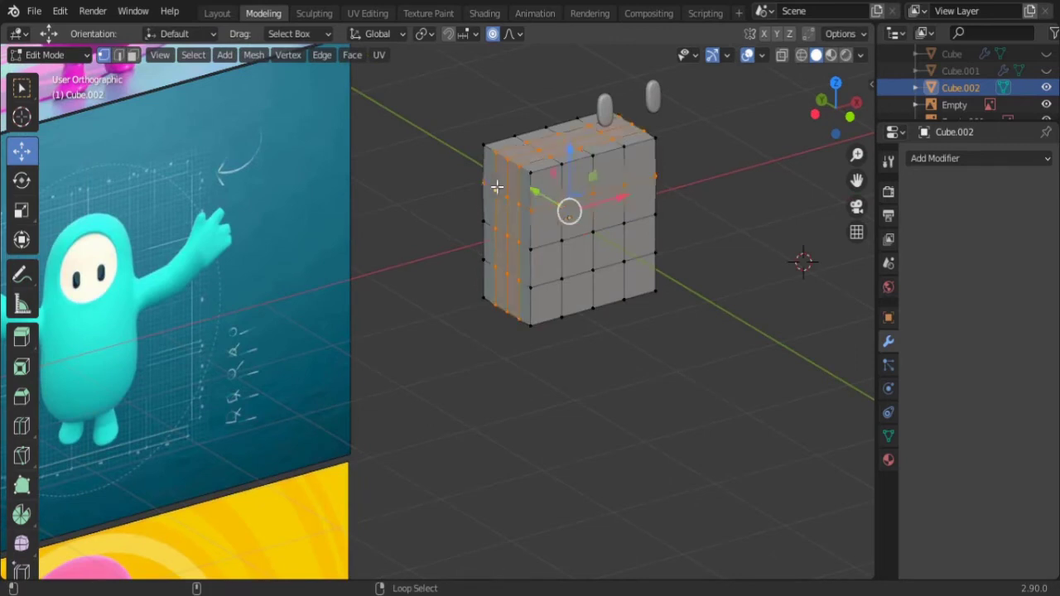
{"action": "key", "text": "alt+a"}
{"action": "key", "text": "a"}
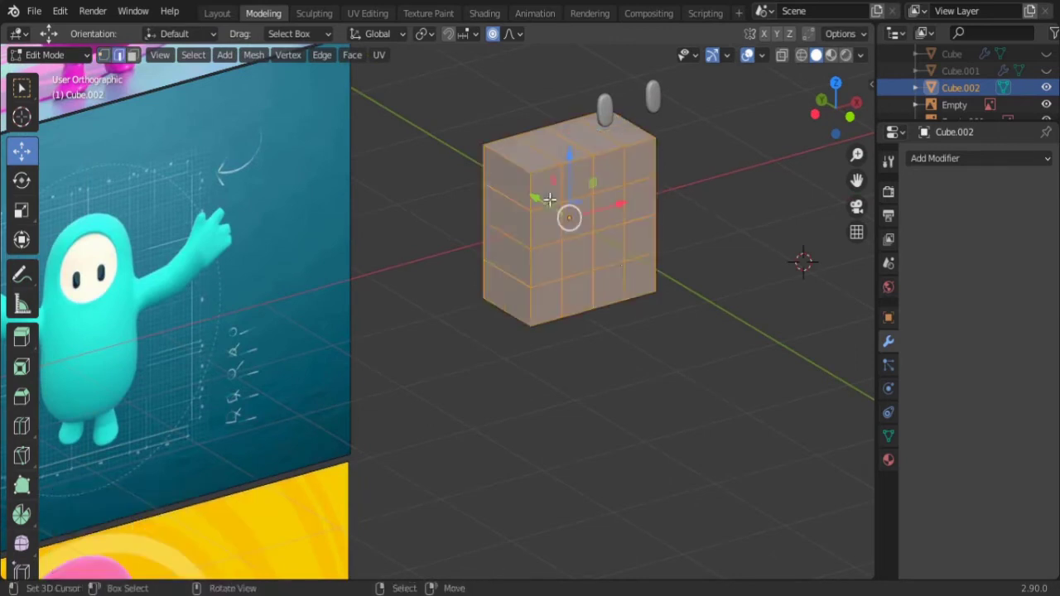
{"action": "key", "text": "s"}
{"action": "key", "text": "y"}
{"action": "left_click", "coordinate": [593, 318]}
{"action": "key", "text": "KP_1"}
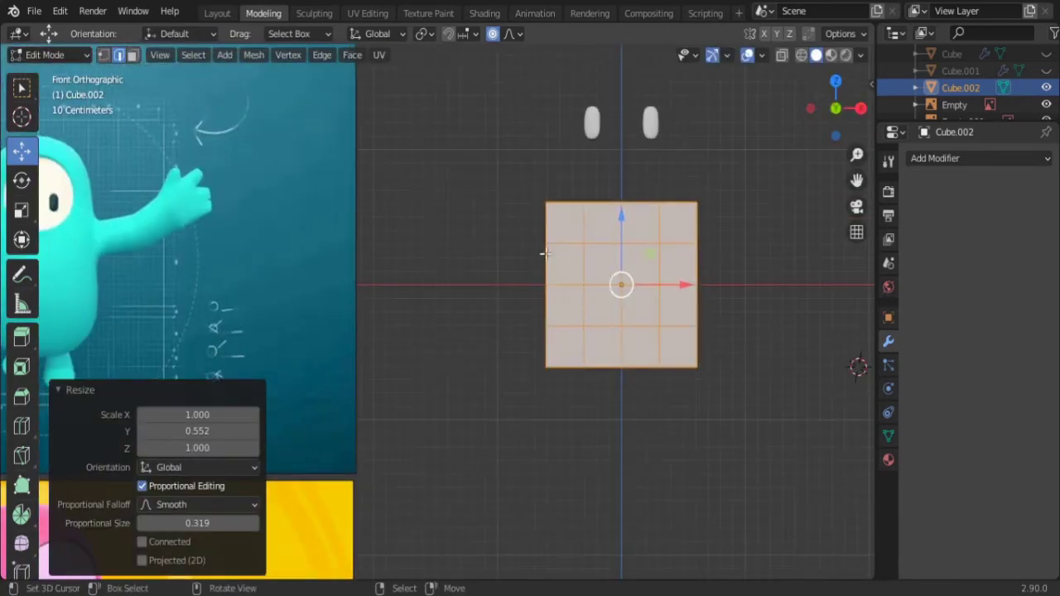
Step: Extrude the top-left face upward and taper it into the first finger stub
{"action": "left_click", "coordinate": [583, 199]}
{"action": "middle_click_drag", "start_coordinate": [584, 198], "coordinate": [562, 197]}
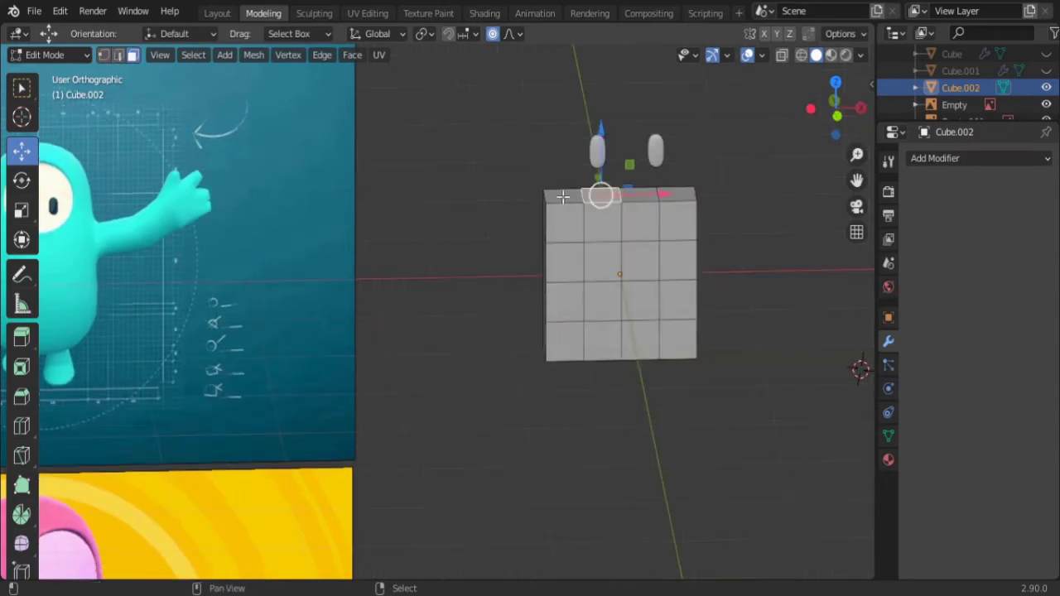
{"action": "key", "text": "e"}
{"action": "left_click", "coordinate": [564, 147]}
{"action": "key", "text": "s"}
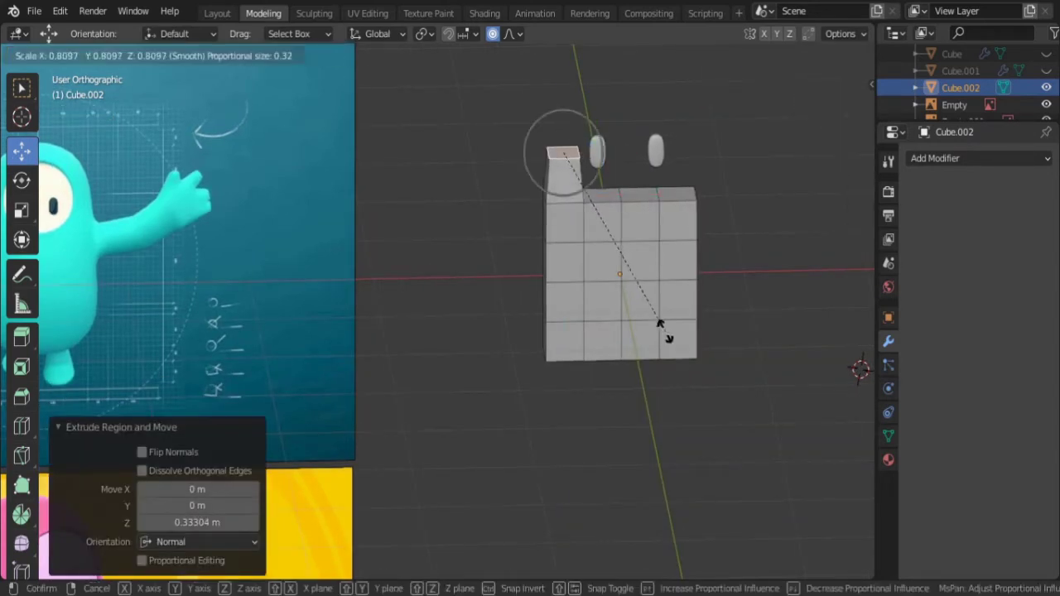
{"action": "left_click", "coordinate": [669, 348]}
Step: Extrude a second finger from the adjacent top face, tapering its tip to 0.933
{"action": "left_click", "coordinate": [620, 195]}
{"action": "left_click", "coordinate": [625, 182]}
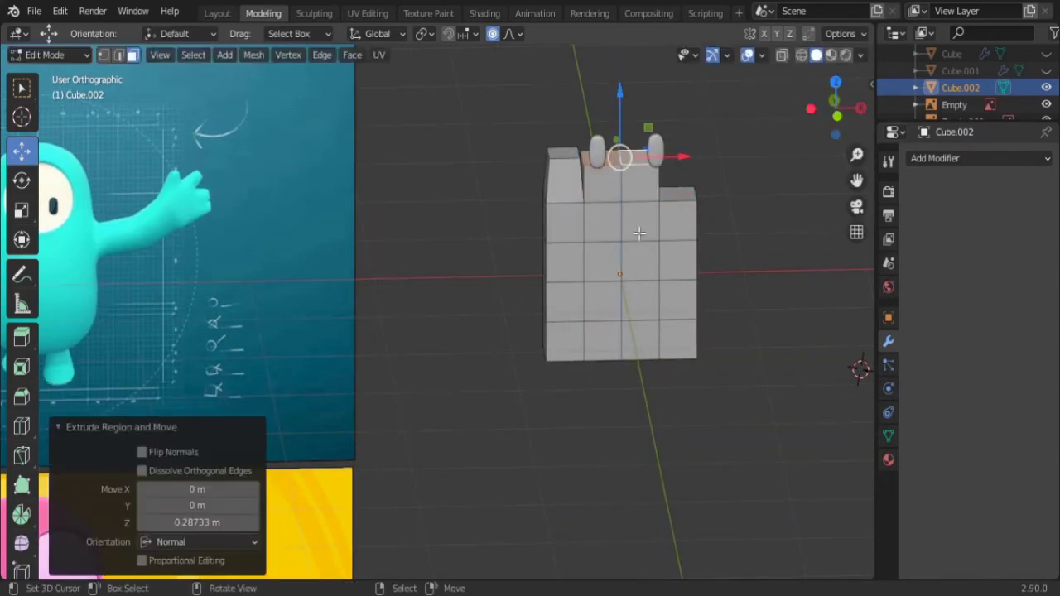
{"action": "key", "text": "s"}
{"action": "left_click", "coordinate": [694, 234]}
{"action": "key", "text": "KP_1"}
{"action": "key", "text": "g"}
Step: Add a vertical loop cut through the middle finger and slide it sideways
{"action": "key", "text": "z"}
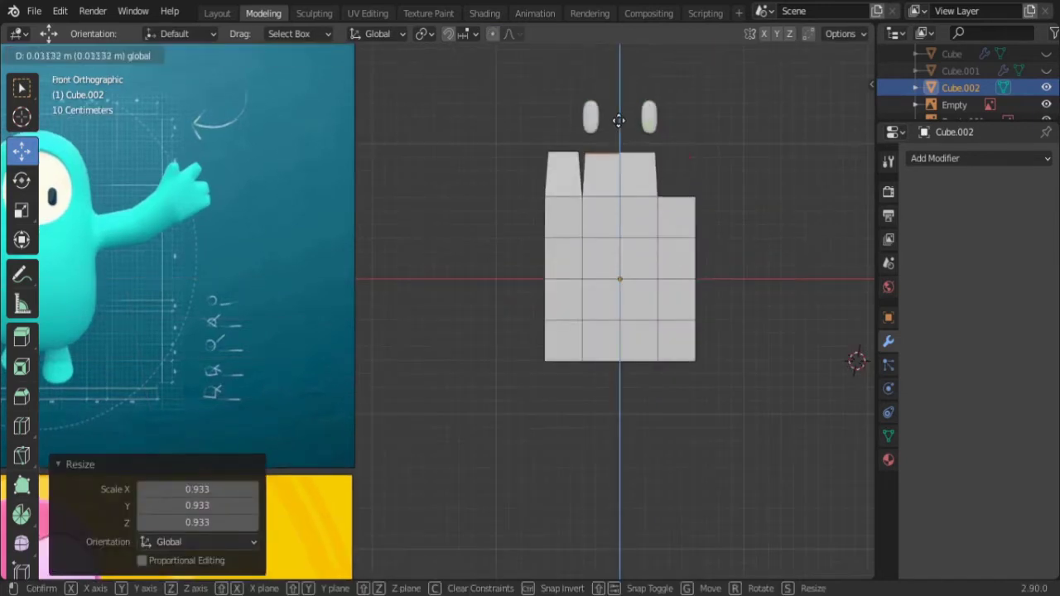
{"action": "left_click", "coordinate": [620, 120]}
{"action": "scroll", "coordinate": [575, 197], "scroll_direction": "up", "scroll_amount": 2}
{"action": "key", "text": "ctrl+r"}
{"action": "left_click", "coordinate": [600, 332]}
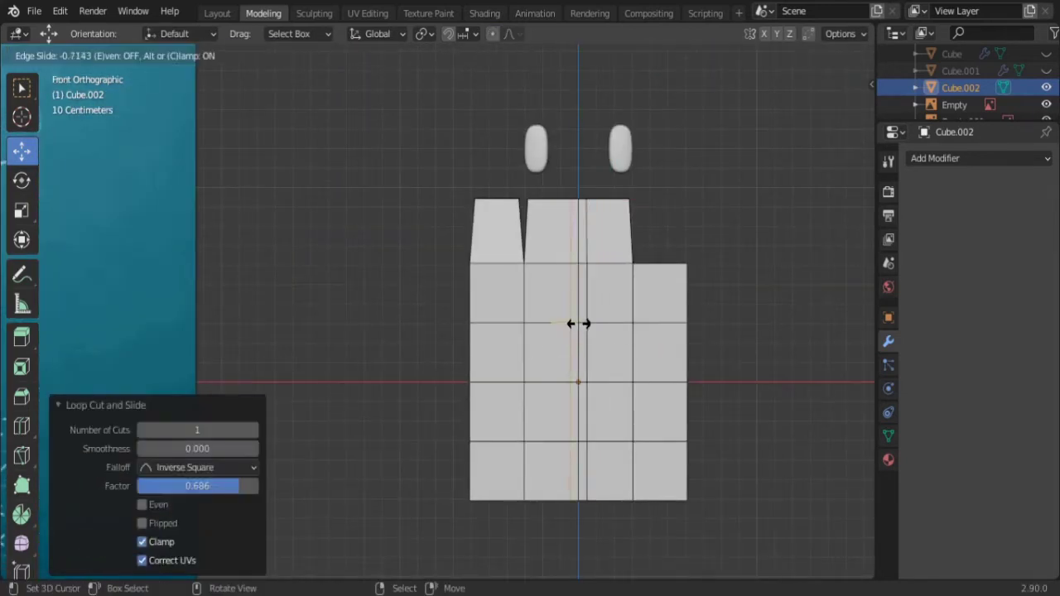
{"action": "left_click", "coordinate": [578, 324]}
{"action": "middle_click_drag", "start_coordinate": [579, 201], "coordinate": [575, 170]}
{"action": "left_click_drag", "start_coordinate": [575, 171], "coordinate": [588, 170]}
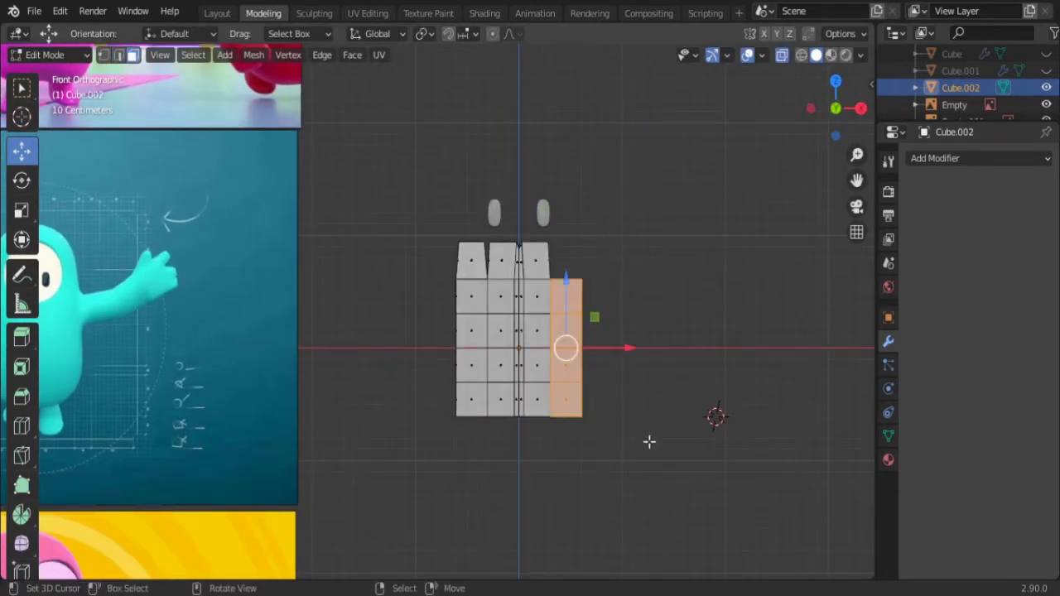
Step: Delete the right column and the bottom row of faces
{"action": "key", "text": "x"}
{"action": "left_click", "coordinate": [648, 442]}
{"action": "key", "text": "x"}
{"action": "left_click", "coordinate": [589, 474]}
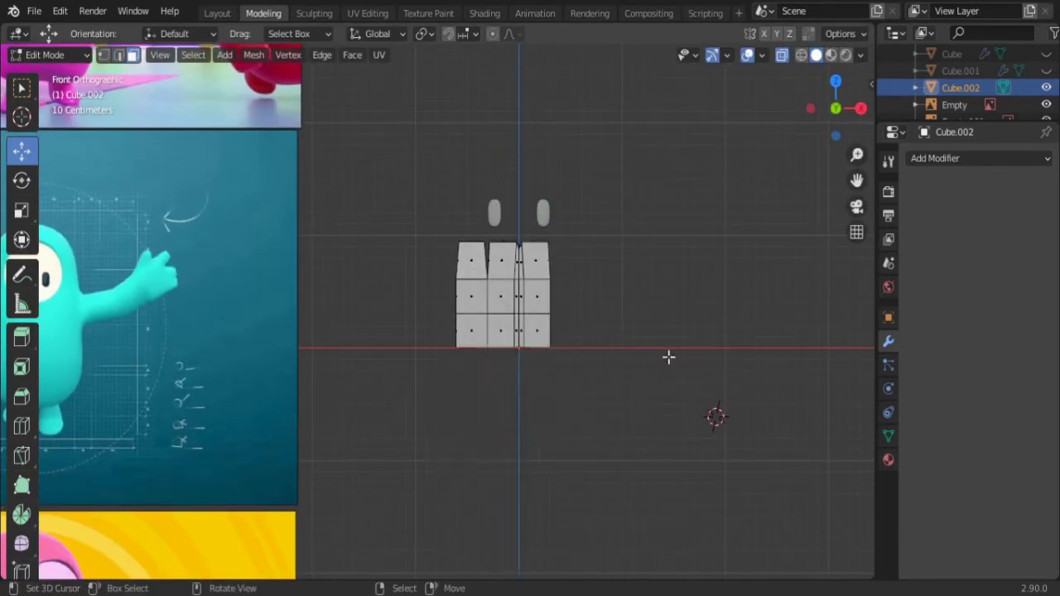
{"action": "mouse_move", "coordinate": [668, 355]}
{"action": "middle_mouse_down"}
{"action": "mouse_move", "coordinate": [544, 336]}
{"action": "mouse_move", "coordinate": [605, 371]}
{"action": "middle_mouse_up"}
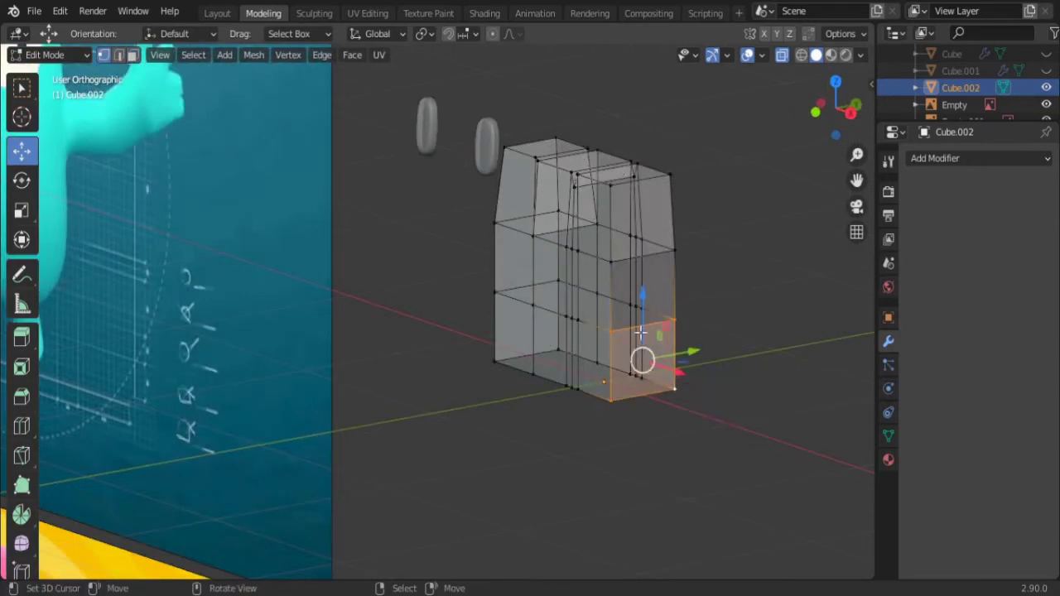
{"action": "mouse_move", "coordinate": [671, 410]}
{"action": "middle_mouse_down"}
{"action": "mouse_move", "coordinate": [828, 473]}
{"action": "mouse_move", "coordinate": [588, 318]}
{"action": "middle_mouse_up"}
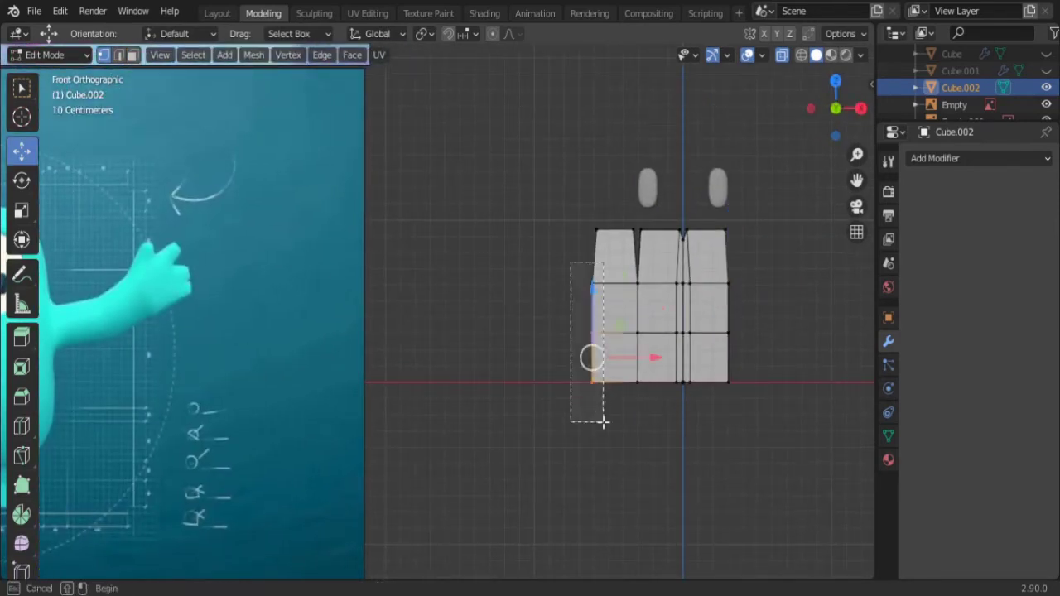
Step: Extrude the left edge outward as a thumb and slant its outer edge
{"action": "left_click_drag", "start_coordinate": [604, 423], "coordinate": [604, 421]}
{"action": "key", "text": "e"}
{"action": "left_click", "coordinate": [558, 381]}
{"action": "key", "text": "ctrl+z"}
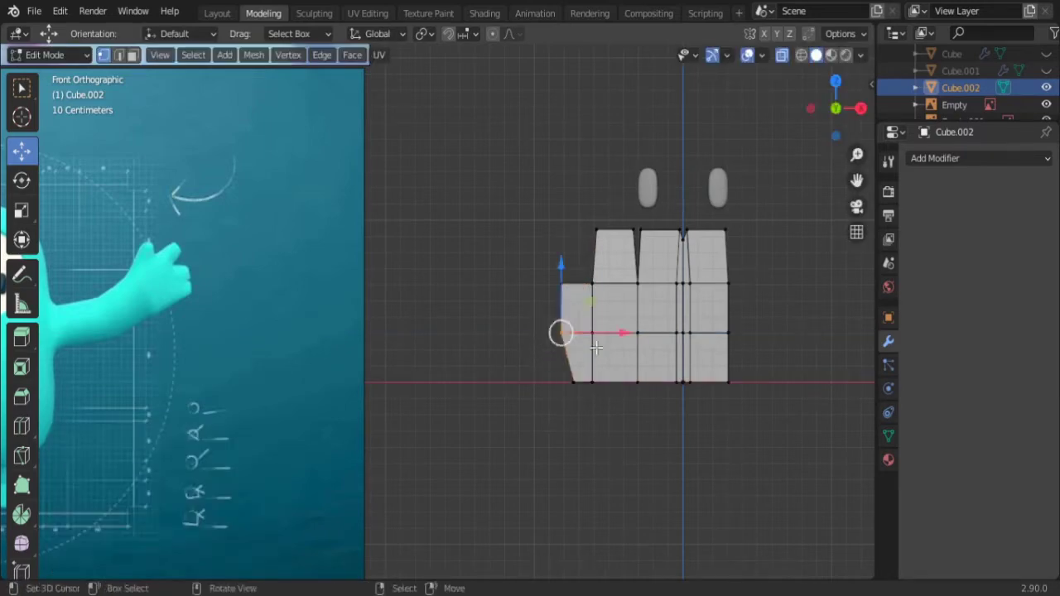
{"action": "left_click_drag", "start_coordinate": [561, 331], "coordinate": [566, 331]}
{"action": "left_click", "coordinate": [603, 314]}
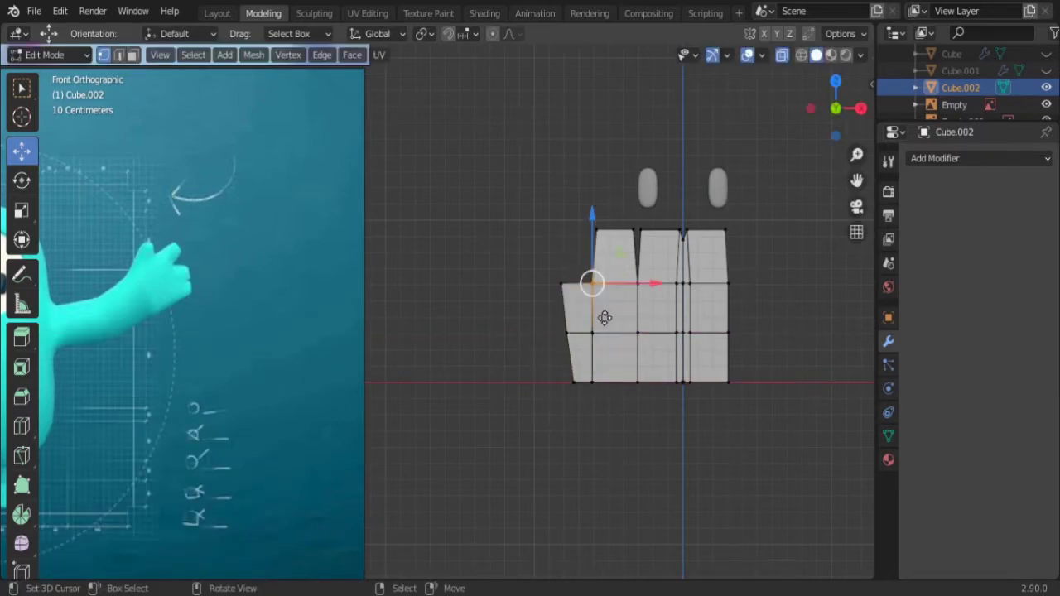
Step: Inspect the thumb from several angles, undoing stray edits and cancelling the merge menu
{"action": "mouse_move", "coordinate": [603, 315]}
{"action": "middle_mouse_down"}
{"action": "mouse_move", "coordinate": [646, 386]}
{"action": "mouse_move", "coordinate": [648, 376]}
{"action": "middle_mouse_up"}
{"action": "scroll", "coordinate": [648, 376], "scroll_direction": "up", "scroll_amount": 5}
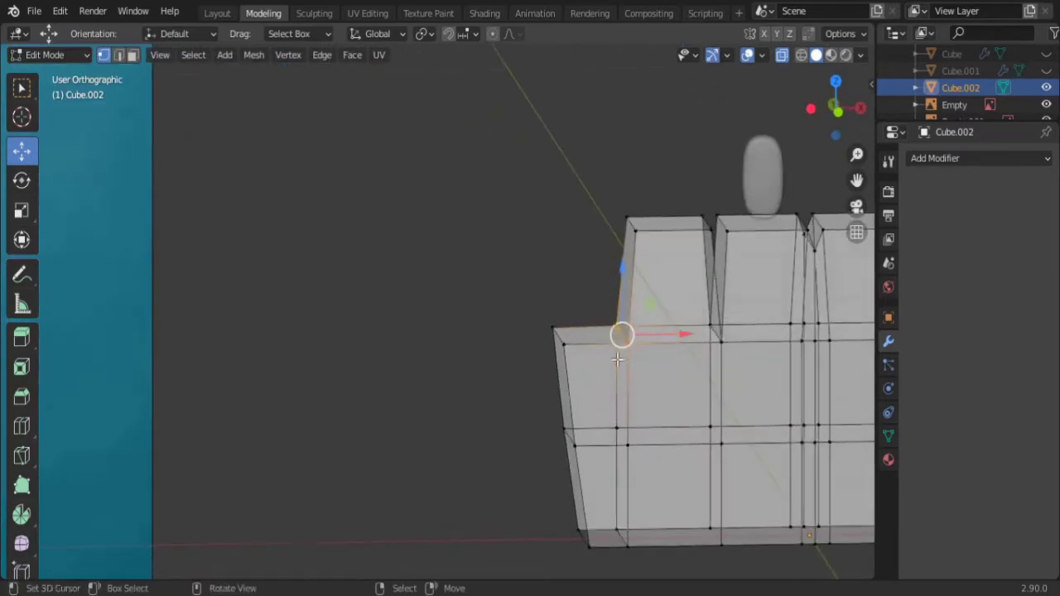
{"action": "left_click_drag", "start_coordinate": [626, 339], "coordinate": [649, 357]}
{"action": "key", "text": "ctrl+z"}
{"action": "mouse_move", "coordinate": [622, 333]}
{"action": "middle_mouse_down"}
{"action": "mouse_move", "coordinate": [653, 368]}
{"action": "mouse_move", "coordinate": [634, 341]}
{"action": "middle_mouse_up"}
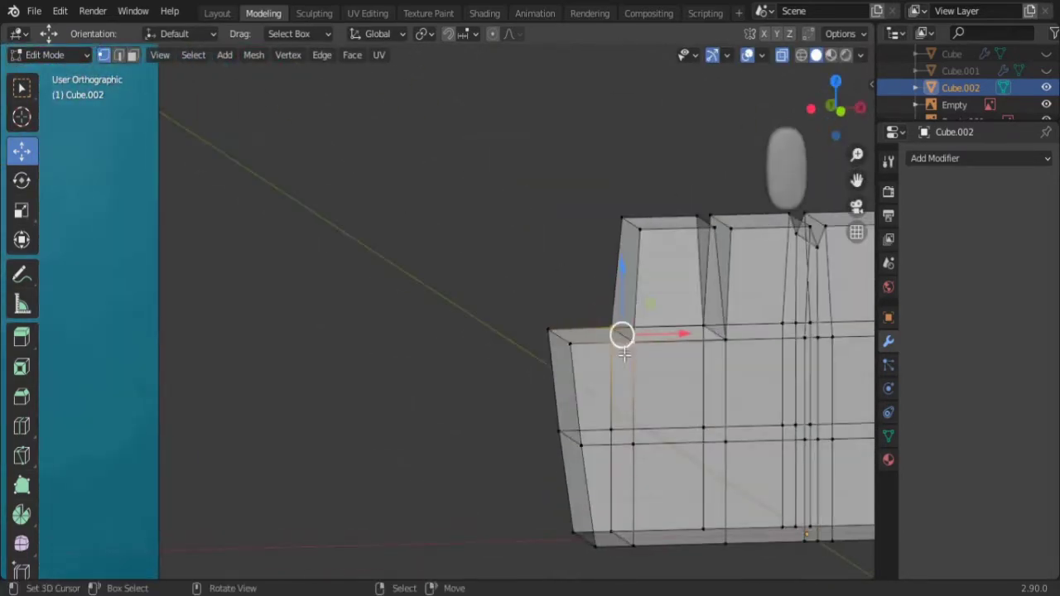
{"action": "left_click_drag", "start_coordinate": [633, 341], "coordinate": [639, 360]}
{"action": "key", "text": "ctrl+z"}
{"action": "key", "text": "m"}
{"action": "mouse_move", "coordinate": [611, 303]}
{"action": "middle_mouse_down"}
{"action": "mouse_move", "coordinate": [616, 315]}
{"action": "mouse_move", "coordinate": [532, 366]}
{"action": "middle_mouse_up"}
{"action": "left_click", "coordinate": [616, 315]}
{"action": "scroll", "coordinate": [566, 325], "scroll_direction": "down", "scroll_amount": 3}
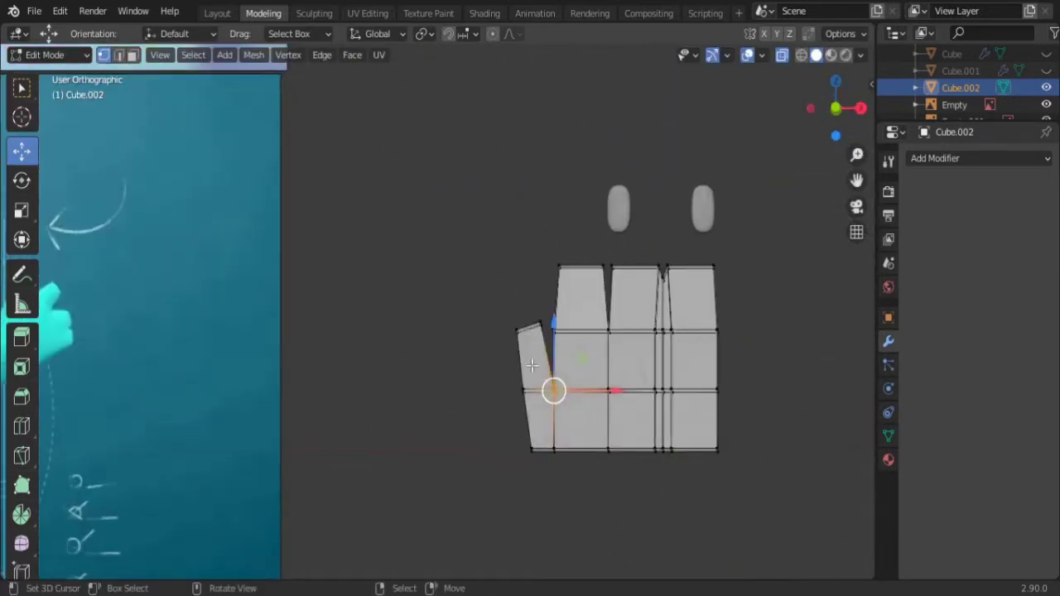
Step: Push the thumb's outer vertices further left and shift the thumb tip sideways
{"action": "left_click_drag", "start_coordinate": [581, 423], "coordinate": [568, 422]}
{"action": "left_click_drag", "start_coordinate": [550, 355], "coordinate": [502, 303]}
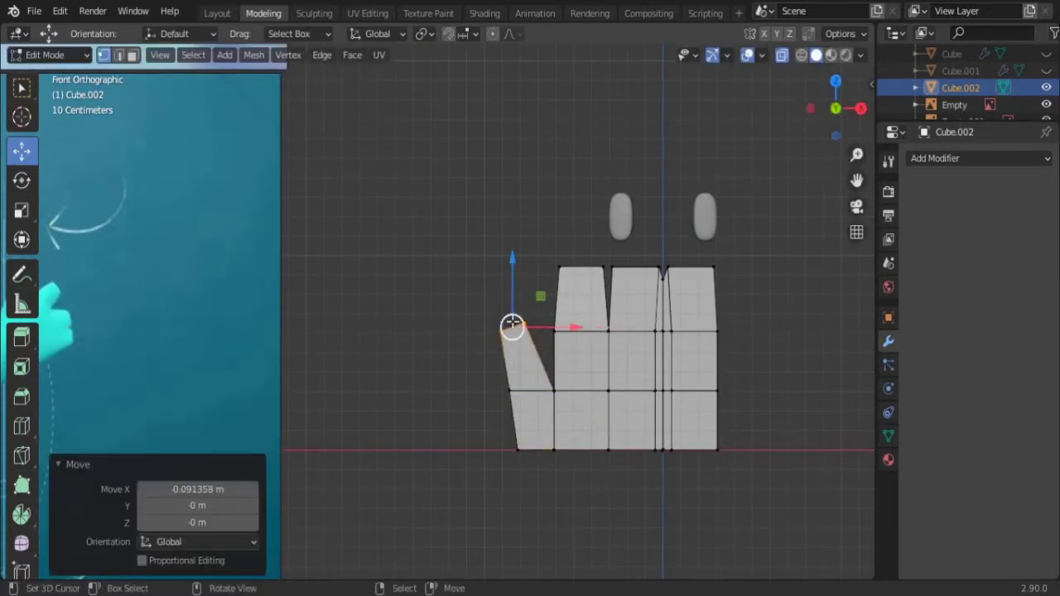
{"action": "left_click", "coordinate": [531, 312]}
{"action": "mouse_move", "coordinate": [531, 311]}
{"action": "middle_mouse_down"}
{"action": "mouse_move", "coordinate": [518, 414]}
{"action": "mouse_move", "coordinate": [516, 293]}
{"action": "middle_mouse_up"}
{"action": "key", "text": "g"}
{"action": "key", "text": "x"}
{"action": "left_click", "coordinate": [529, 348]}
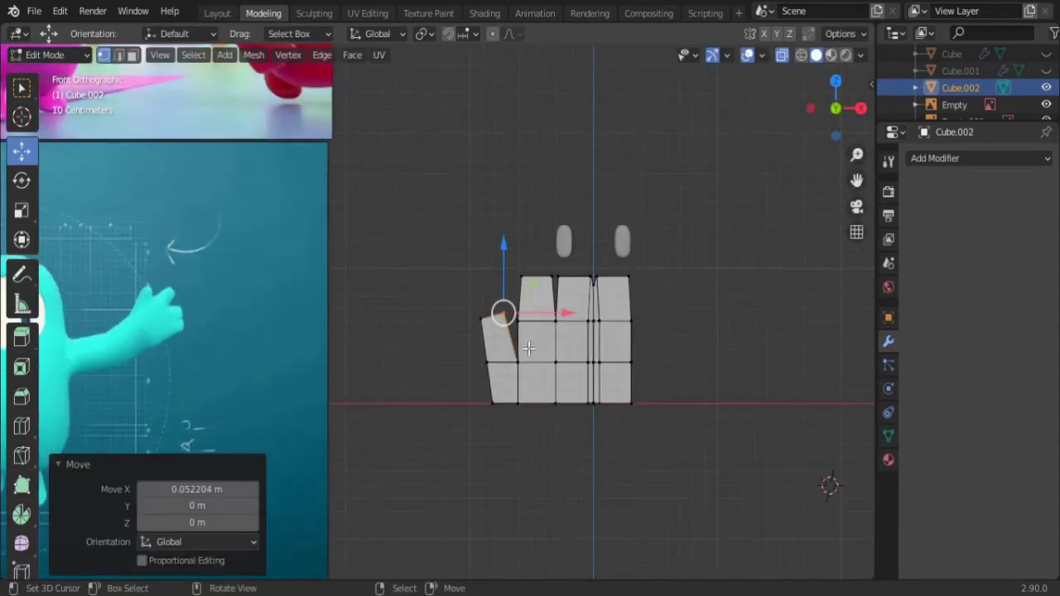
Step: Lower the palm's horizontal edge straight down along Z
{"action": "left_click", "coordinate": [522, 310]}
{"action": "scroll", "coordinate": [503, 310], "scroll_direction": "up", "scroll_amount": 5}
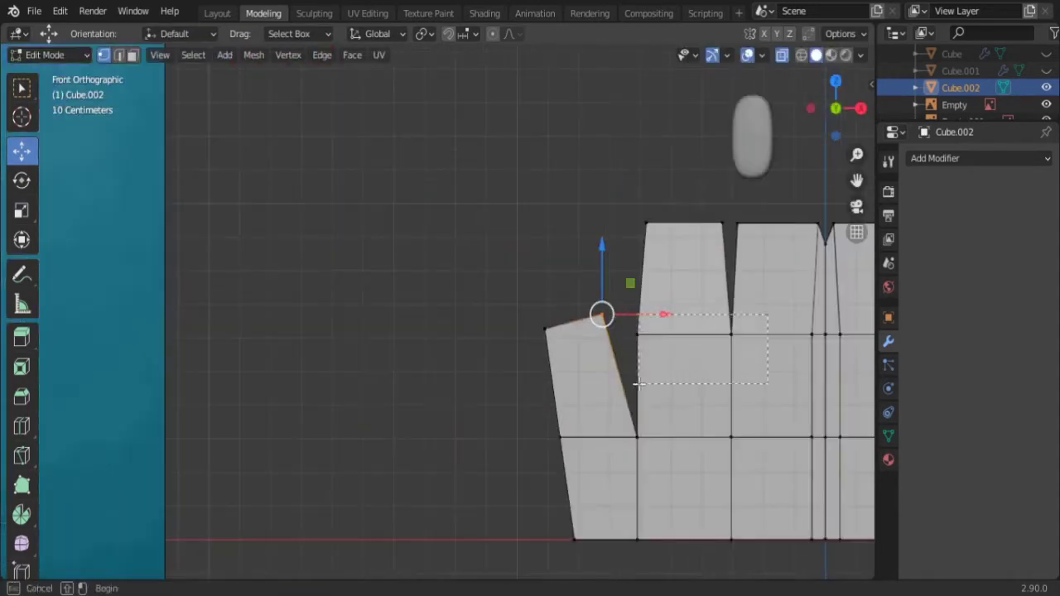
{"action": "left_click", "coordinate": [625, 315]}
{"action": "key", "text": "g"}
{"action": "key", "text": "z"}
{"action": "left_click", "coordinate": [308, 462]}
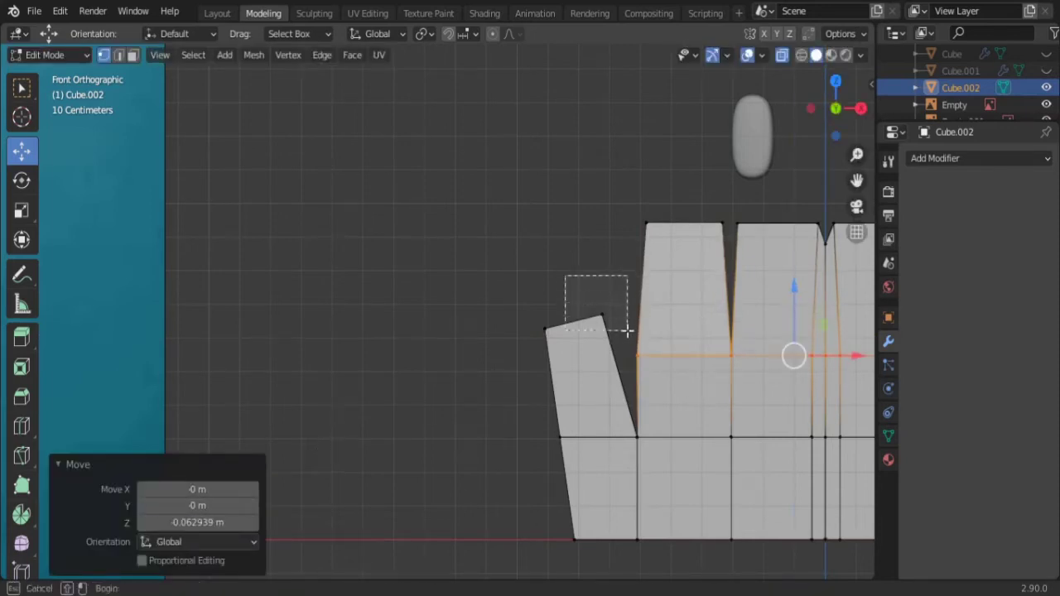
Step: Shift the row of vertices under the fingers sideways along X
{"action": "left_click_drag", "start_coordinate": [566, 276], "coordinate": [628, 331]}
{"action": "key", "text": "g"}
{"action": "key", "text": "x"}
{"action": "left_click", "coordinate": [721, 222]}
{"action": "scroll", "coordinate": [481, 248], "scroll_direction": "down", "scroll_amount": 2}
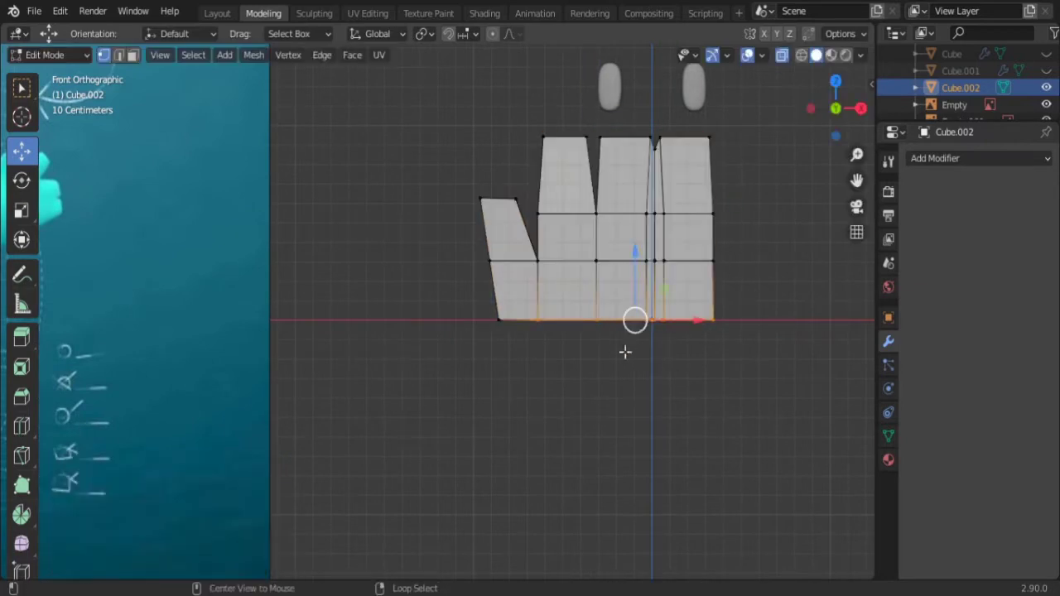
{"action": "middle_click_drag", "start_coordinate": [624, 352], "coordinate": [606, 356]}
Step: Delete the bottom faces and extrude the bottom edges downward into a wrist row
{"action": "key", "text": "KP_1"}
{"action": "key", "text": "x"}
{"action": "left_click", "coordinate": [534, 415]}
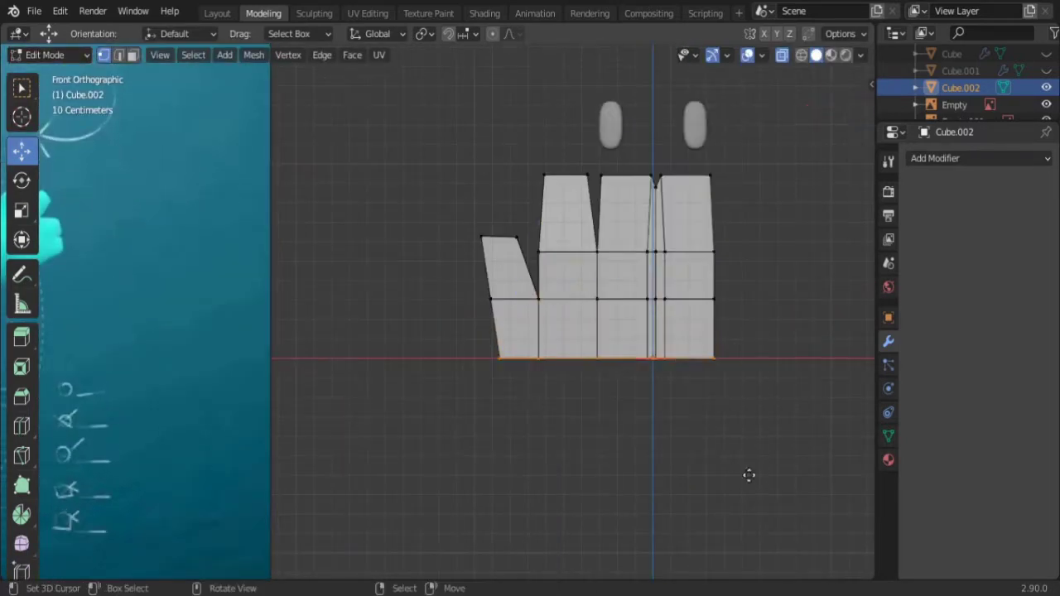
{"action": "key", "text": "e"}
{"action": "left_click", "coordinate": [748, 475]}
{"action": "key", "text": "g"}
{"action": "key", "text": "z"}
{"action": "left_click", "coordinate": [689, 342]}
Step: Place the new edge loop near the fingertips and scale it
{"action": "left_click", "coordinate": [518, 279]}
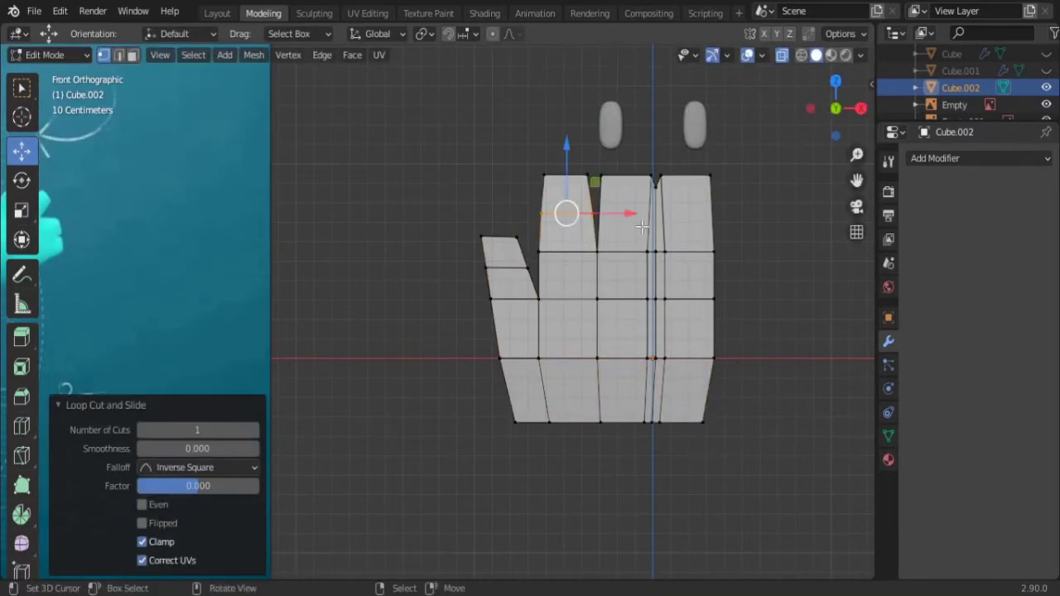
{"action": "key", "text": "s"}
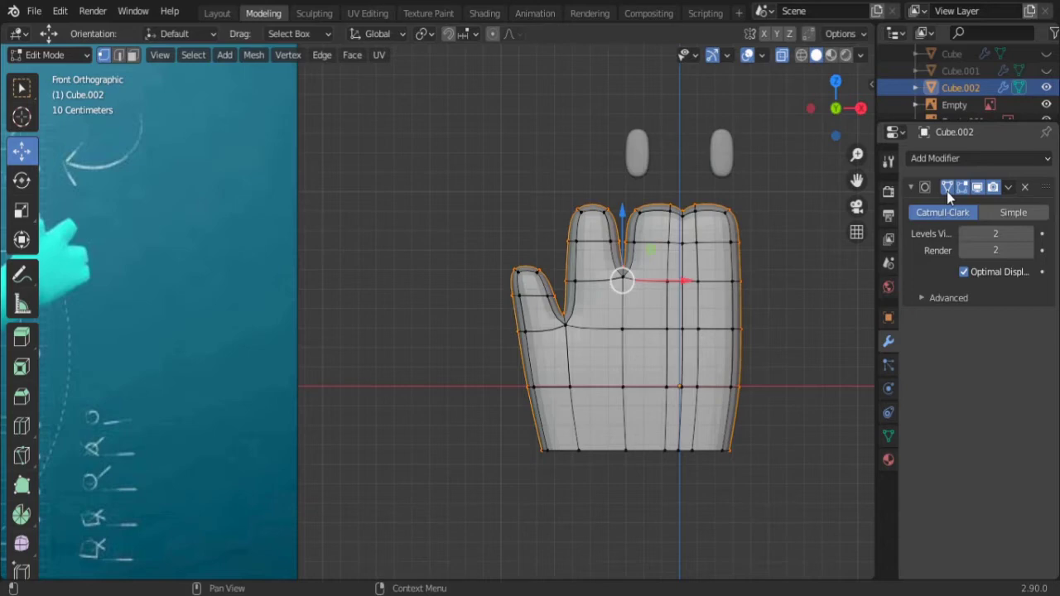
Step: Add a loop cut near the fingertips and slide it along the fingers
{"action": "left_click", "coordinate": [659, 235]}
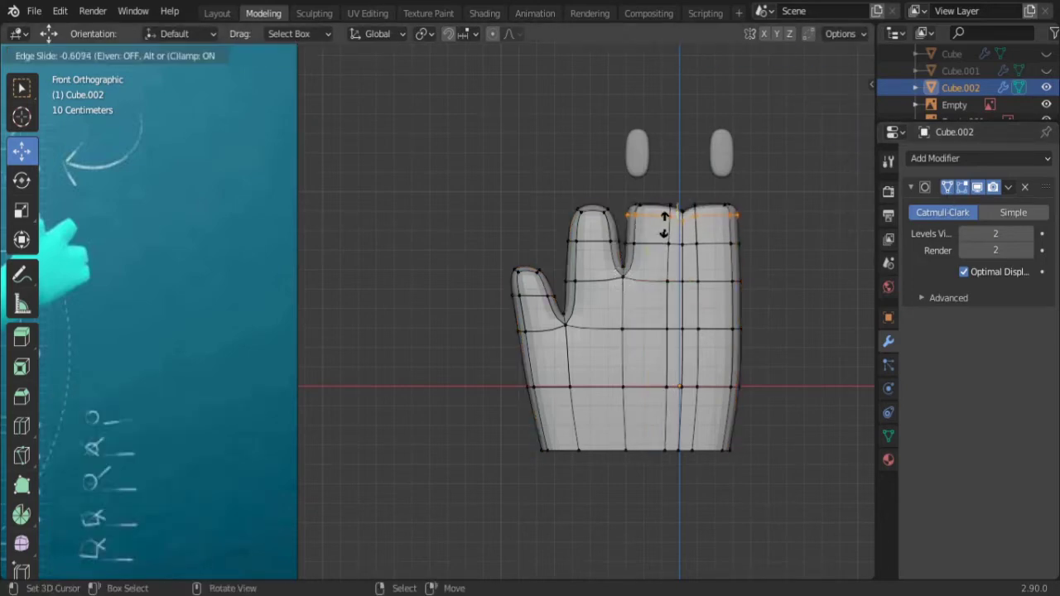
{"action": "left_click", "coordinate": [682, 235]}
{"action": "key", "text": "g"}
{"action": "key", "text": "g"}
Step: Reposition the vertical palm loop and move the thumb's top vertex
{"action": "key", "text": "g"}
{"action": "left_click", "coordinate": [682, 222]}
{"action": "middle_click_drag", "start_coordinate": [682, 248], "coordinate": [713, 257]}
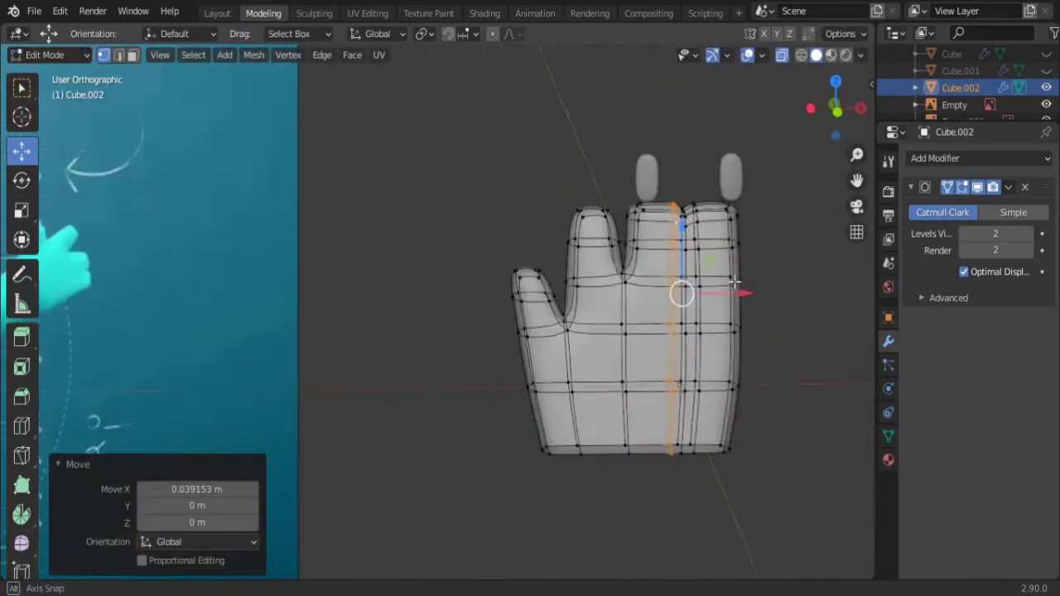
{"action": "left_click_drag", "start_coordinate": [485, 374], "coordinate": [635, 508]}
{"action": "key", "text": "g"}
{"action": "left_click", "coordinate": [631, 427]}
{"action": "key", "text": "KP_1"}
{"action": "left_click", "coordinate": [663, 215]}
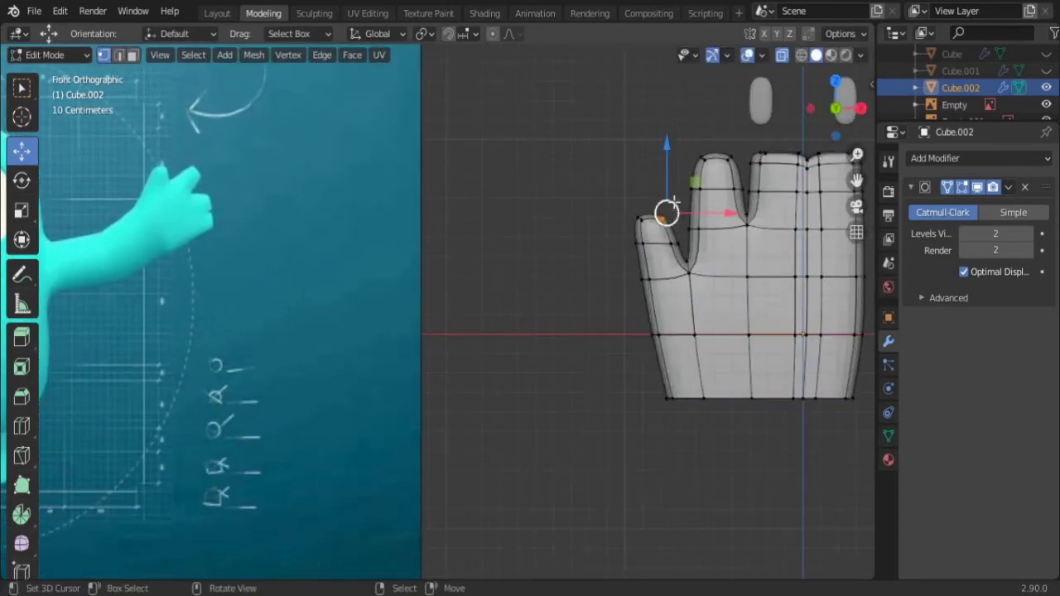
{"action": "key", "text": "g"}
{"action": "left_click", "coordinate": [694, 210]}
{"action": "left_click", "coordinate": [682, 270]}
{"action": "key", "text": "g"}
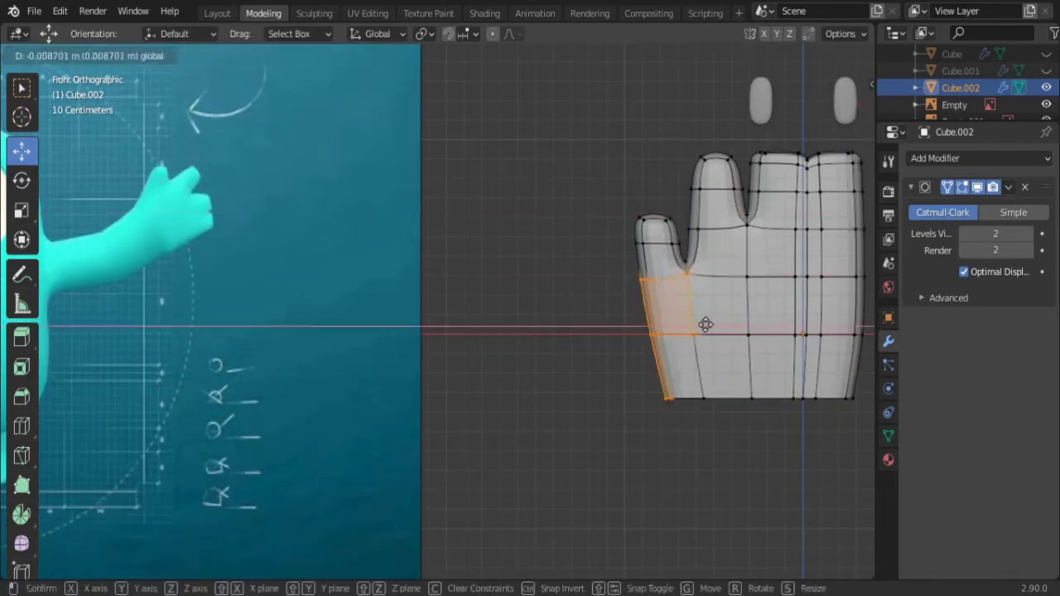
Step: Reshape the thumb by sliding its top edge, scaling its tip and shifting it sideways
{"action": "left_click", "coordinate": [705, 324]}
{"action": "key", "text": "ctrl+z"}
{"action": "key", "text": "ctrl+shift+z"}
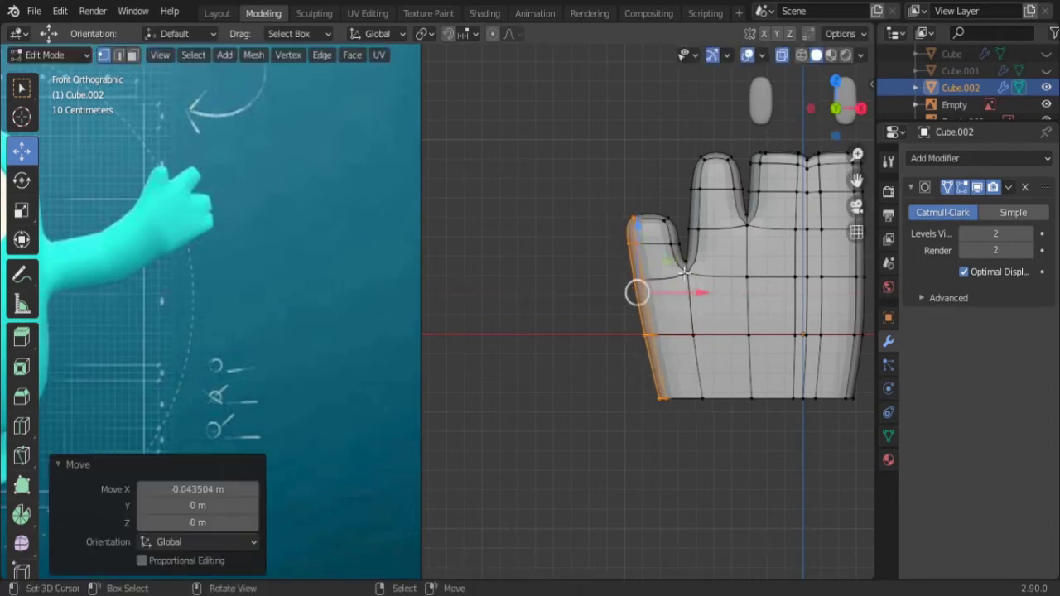
{"action": "left_click_drag", "start_coordinate": [671, 240], "coordinate": [672, 241]}
{"action": "key", "text": "g"}
{"action": "key", "text": "g"}
{"action": "left_click", "coordinate": [658, 230]}
{"action": "key", "text": "s"}
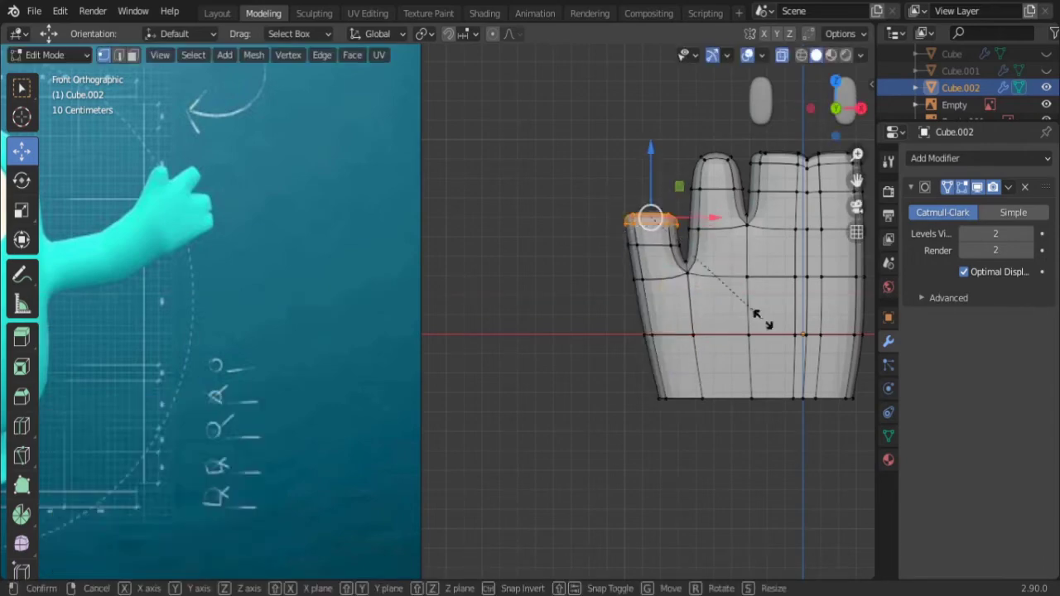
{"action": "left_click", "coordinate": [739, 295]}
{"action": "key", "text": "g"}
{"action": "key", "text": "x"}
{"action": "left_click", "coordinate": [736, 303]}
Step: Select the wrist's bottom edge loop and view it from the side
{"action": "mouse_move", "coordinate": [736, 303]}
{"action": "middle_mouse_down", "text": "shift"}
{"action": "mouse_move", "coordinate": [770, 362]}
{"action": "mouse_move", "coordinate": [569, 407]}
{"action": "mouse_move", "coordinate": [613, 339]}
{"action": "mouse_move", "coordinate": [636, 412]}
{"action": "middle_mouse_up", "text": "shift"}
{"action": "left_click", "coordinate": [613, 339], "text": "alt"}
{"action": "key", "text": "KP_1"}
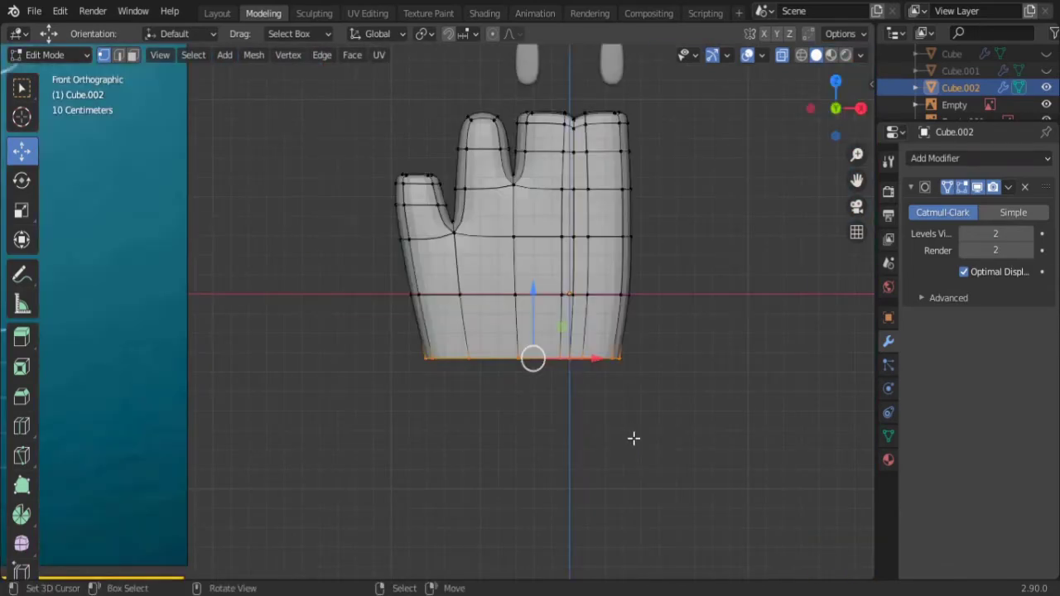
{"action": "key", "text": "KP_3"}
Step: With proportional editing on, widen the wrist loop in depth to 1.322 and add a fingertip loop cut
{"action": "key", "text": "o"}
{"action": "key", "text": "s"}
{"action": "key", "text": "y"}
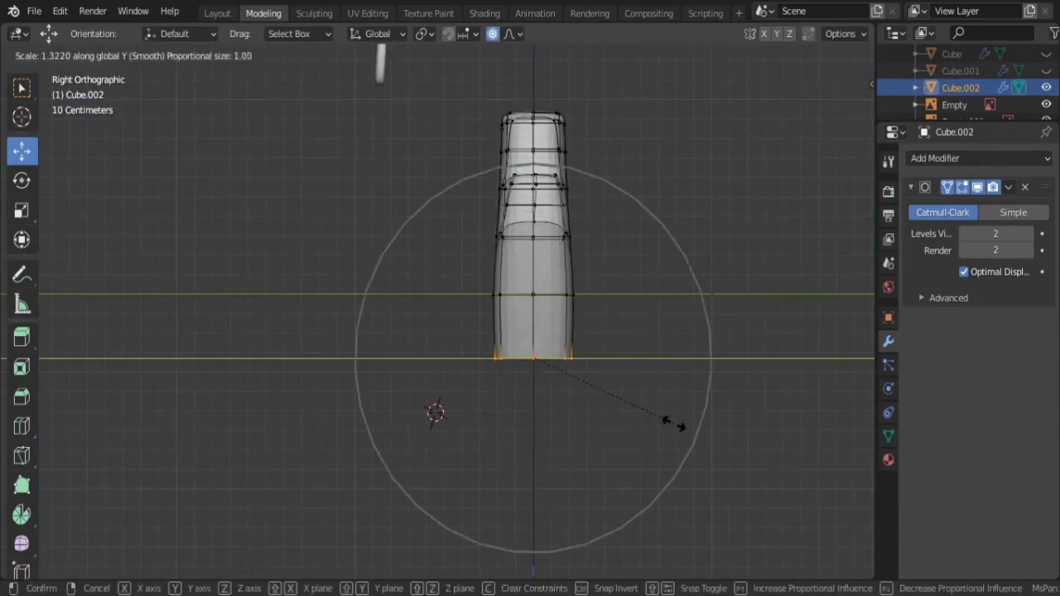
{"action": "left_click", "coordinate": [675, 424]}
{"action": "middle_click_drag", "start_coordinate": [675, 425], "coordinate": [430, 92]}
{"action": "left_click", "coordinate": [488, 149]}
{"action": "right_click", "coordinate": [486, 119]}
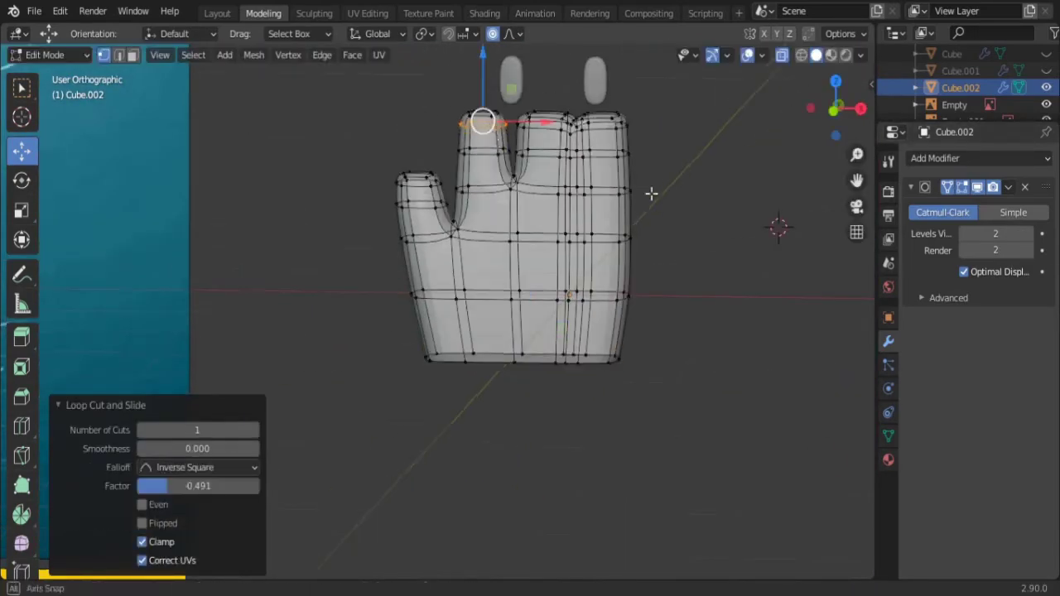
Step: Stretch the selected hand vertices outward to lengthen the hand
{"action": "key", "text": "Tab"}
{"action": "left_click", "coordinate": [207, 55]}
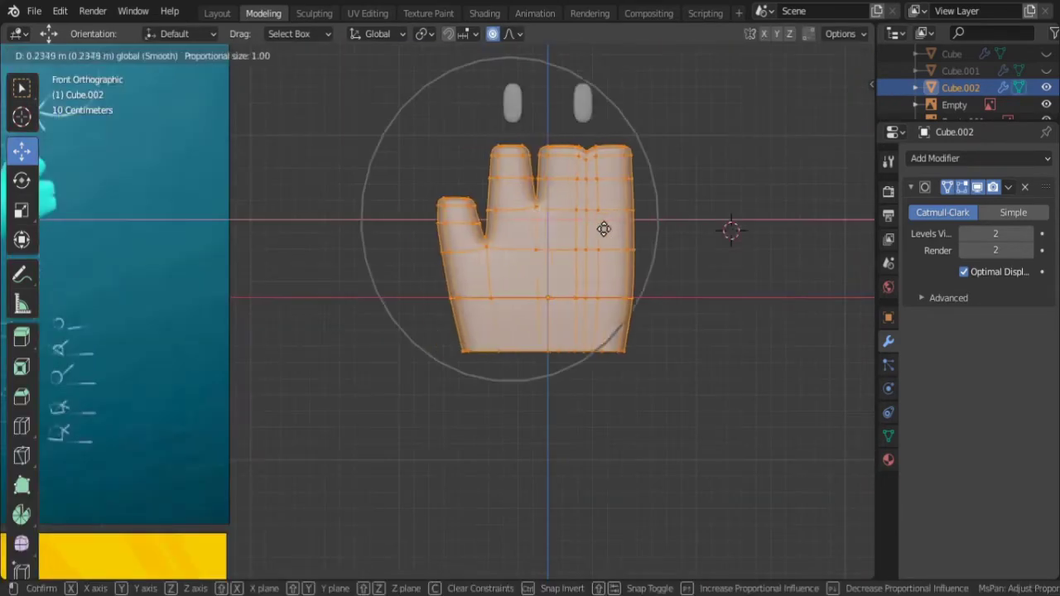
{"action": "left_click", "coordinate": [672, 251]}
{"action": "middle_click_drag", "start_coordinate": [672, 251], "coordinate": [610, 348]}
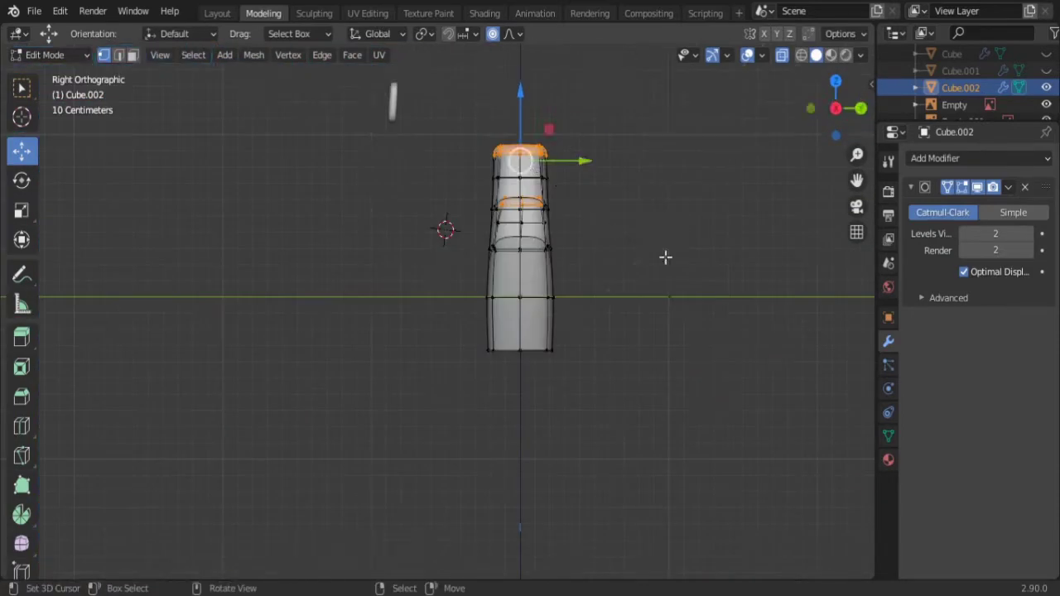
Step: Scale the hand's top and bottom loops along Y so the side profile tapers
{"action": "key", "text": "s"}
{"action": "key", "text": "y"}
{"action": "left_click", "coordinate": [667, 245]}
{"action": "left_click", "coordinate": [538, 350], "text": "alt"}
{"action": "key", "text": "s"}
{"action": "key", "text": "y"}
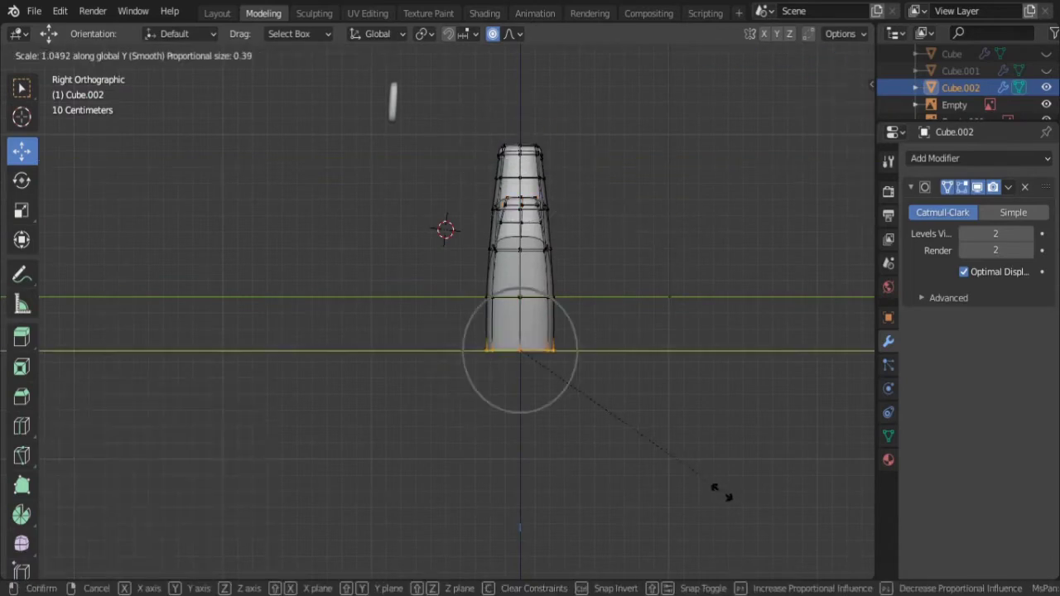
{"action": "left_click", "coordinate": [752, 553]}
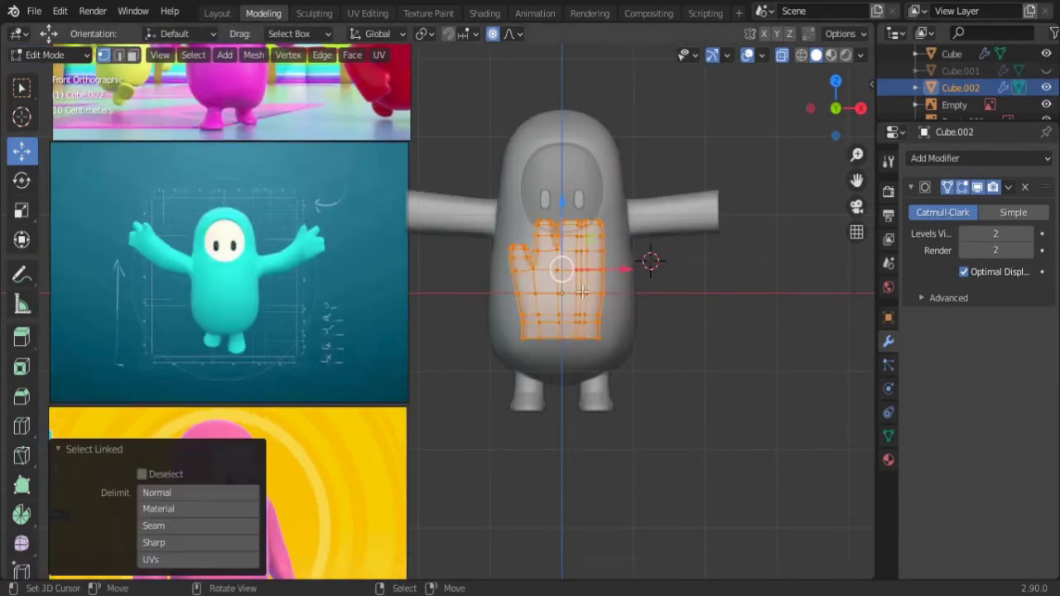
Step: Move the hand outward along X, beyond the arm's end
{"action": "key", "text": "g"}
{"action": "key", "text": "x"}
{"action": "left_click", "coordinate": [821, 326]}
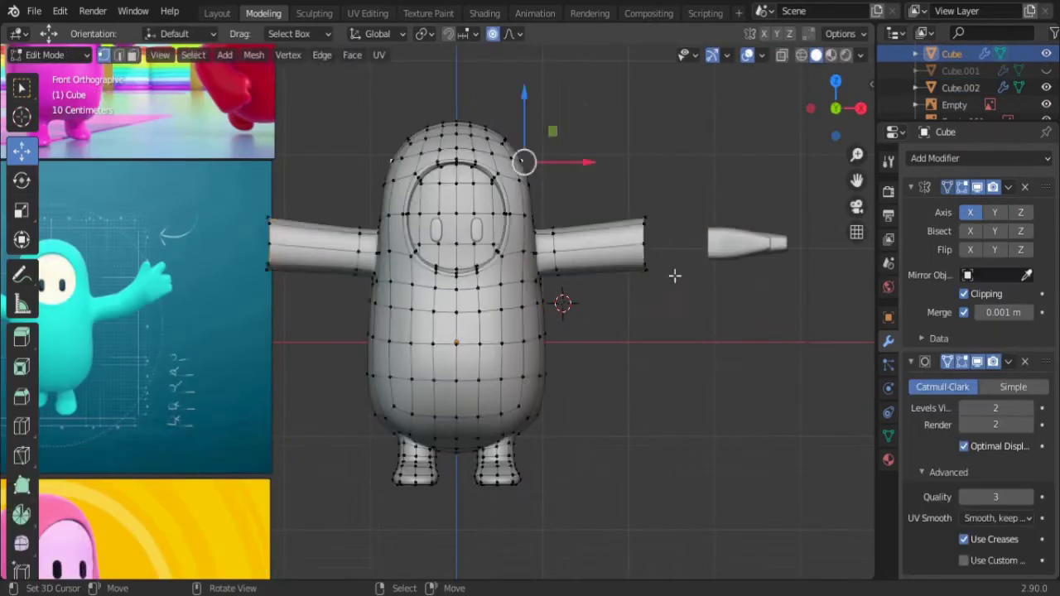
Step: Add two edge loops across the arms and lower the arm end loop slightly
{"action": "key", "text": "ctrl+r"}
{"action": "left_click", "coordinate": [620, 248]}
{"action": "left_click", "coordinate": [630, 218]}
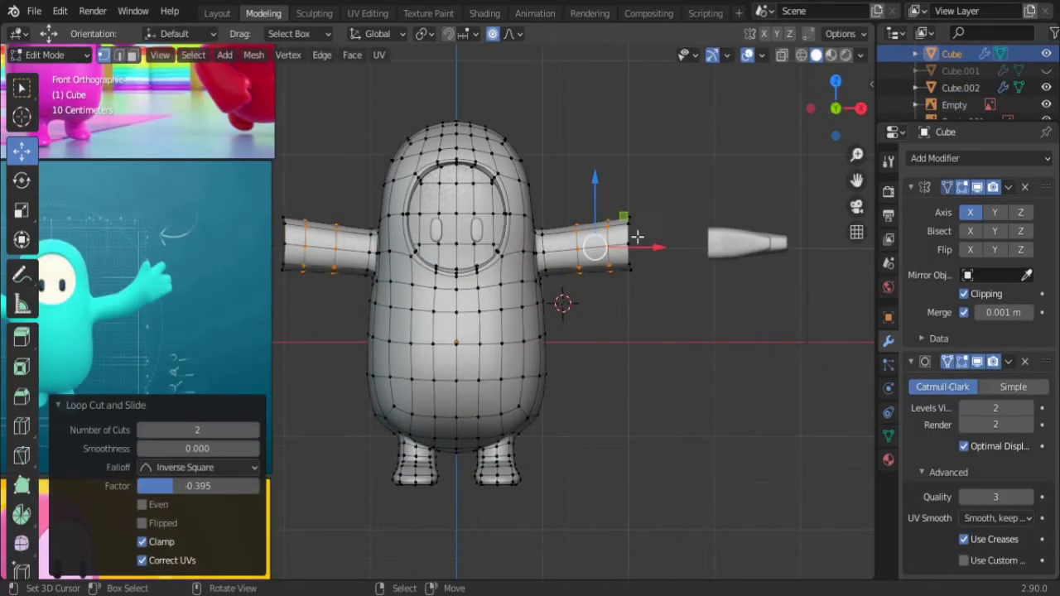
{"action": "left_click", "coordinate": [637, 237], "text": "alt"}
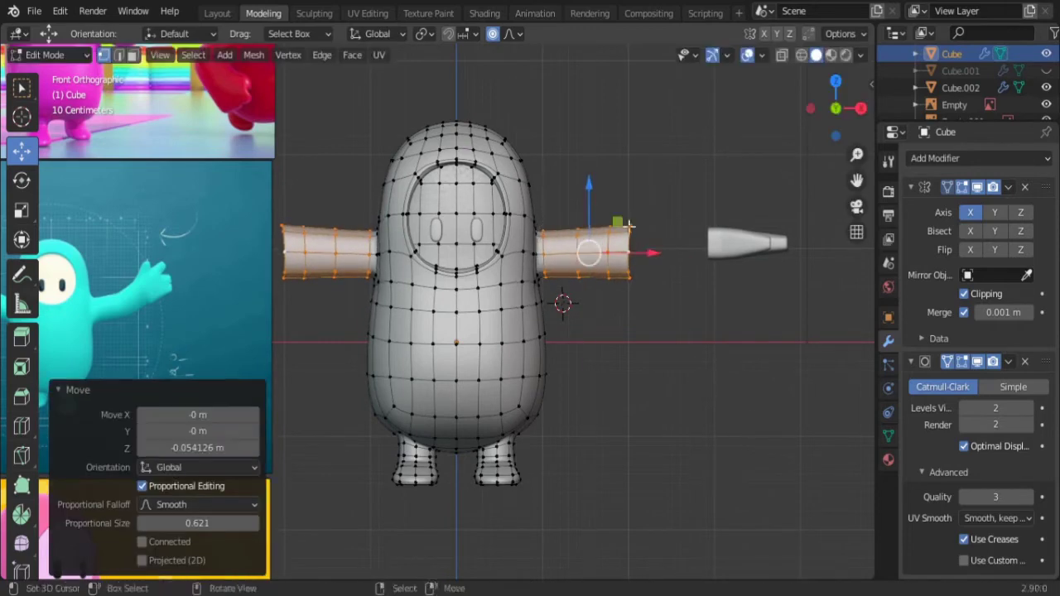
{"action": "key", "text": "g"}
{"action": "left_click", "coordinate": [712, 372]}
{"action": "middle_click_drag", "start_coordinate": [713, 373], "coordinate": [580, 298]}
Step: Join the hand into the body mesh with Ctrl+J and return to the front view
{"action": "key", "text": "Tab"}
{"action": "left_click", "coordinate": [528, 248]}
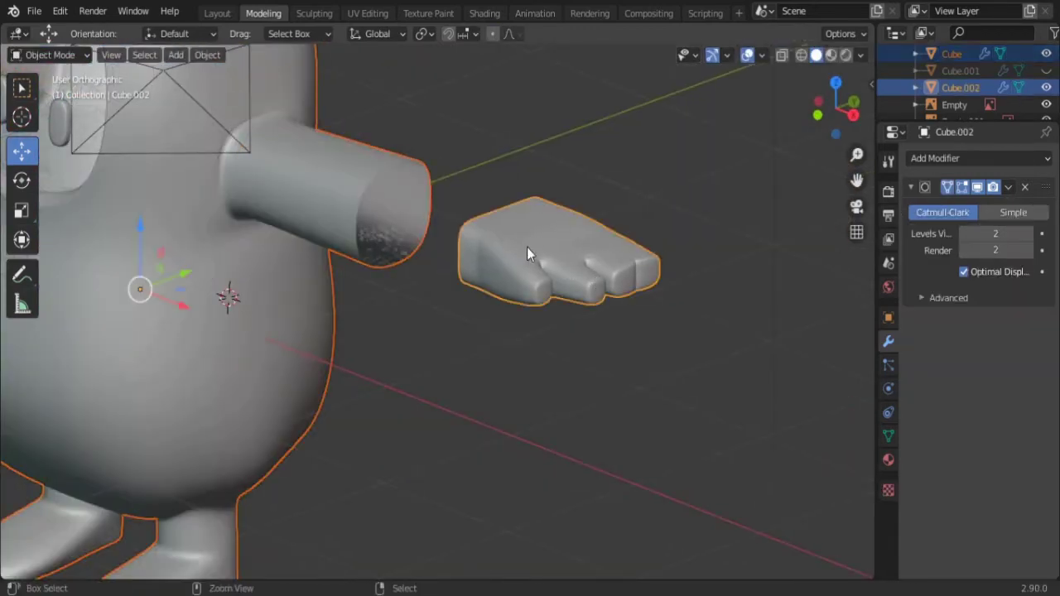
{"action": "left_click", "coordinate": [413, 222]}
{"action": "scroll", "coordinate": [423, 214], "scroll_direction": "down", "scroll_amount": 3}
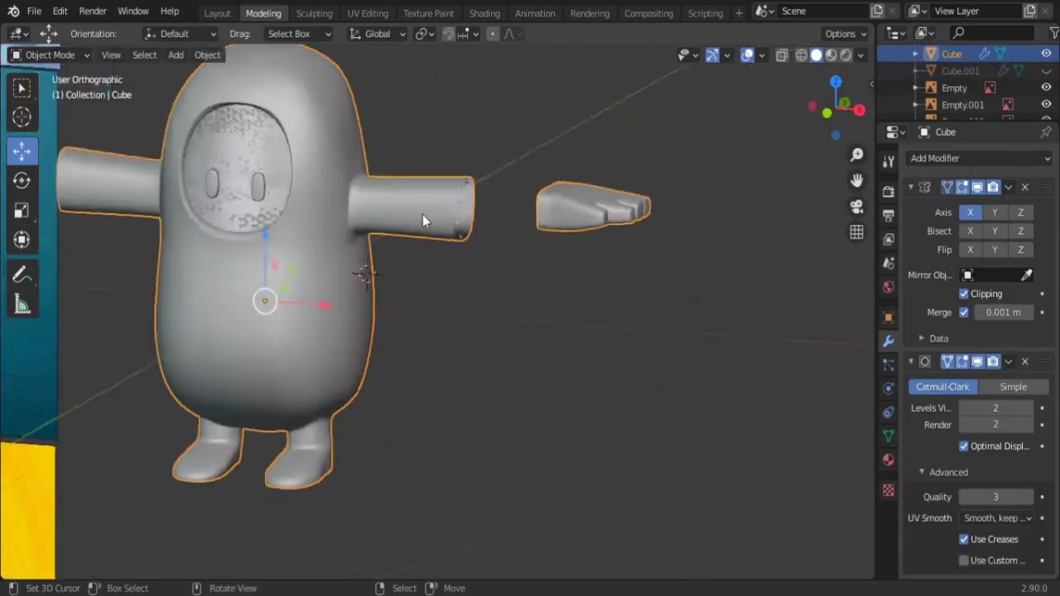
{"action": "key", "text": "KP_1"}
{"action": "scroll", "coordinate": [580, 273], "scroll_direction": "up", "scroll_amount": 4}
{"action": "middle_click_drag", "start_coordinate": [632, 270], "coordinate": [573, 279]}
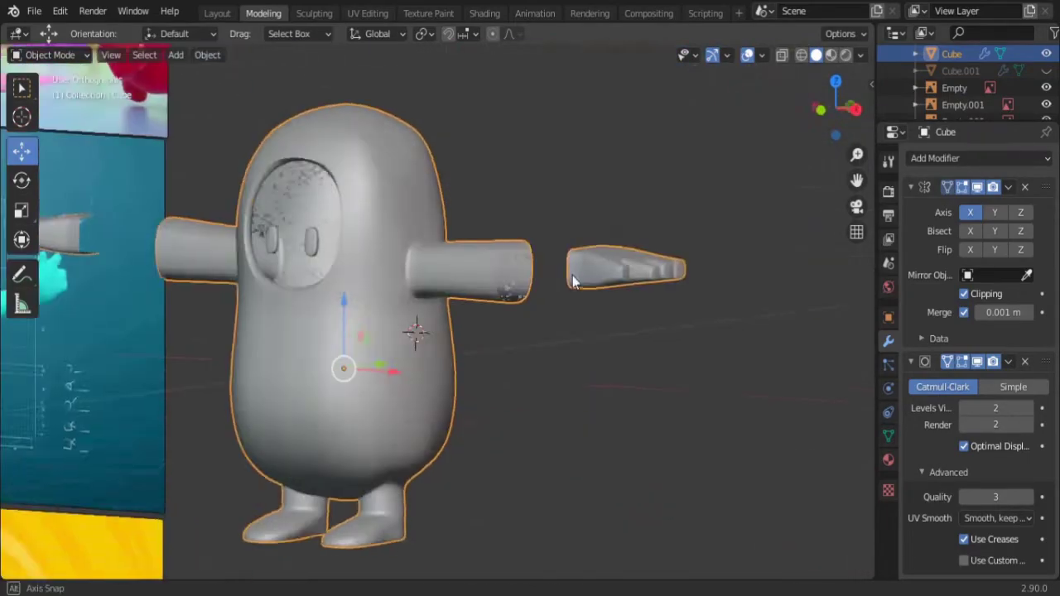
{"action": "scroll", "coordinate": [655, 294], "scroll_direction": "up", "scroll_amount": 4}
Step: Select the arm-tip edge loop and show scene statistics in the status bar
{"action": "key", "text": "Tab"}
{"action": "mouse_move", "coordinate": [655, 293]}
{"action": "middle_mouse_down"}
{"action": "mouse_move", "coordinate": [621, 339]}
{"action": "mouse_move", "coordinate": [516, 175]}
{"action": "middle_mouse_up"}
{"action": "left_click", "coordinate": [516, 176], "text": "alt"}
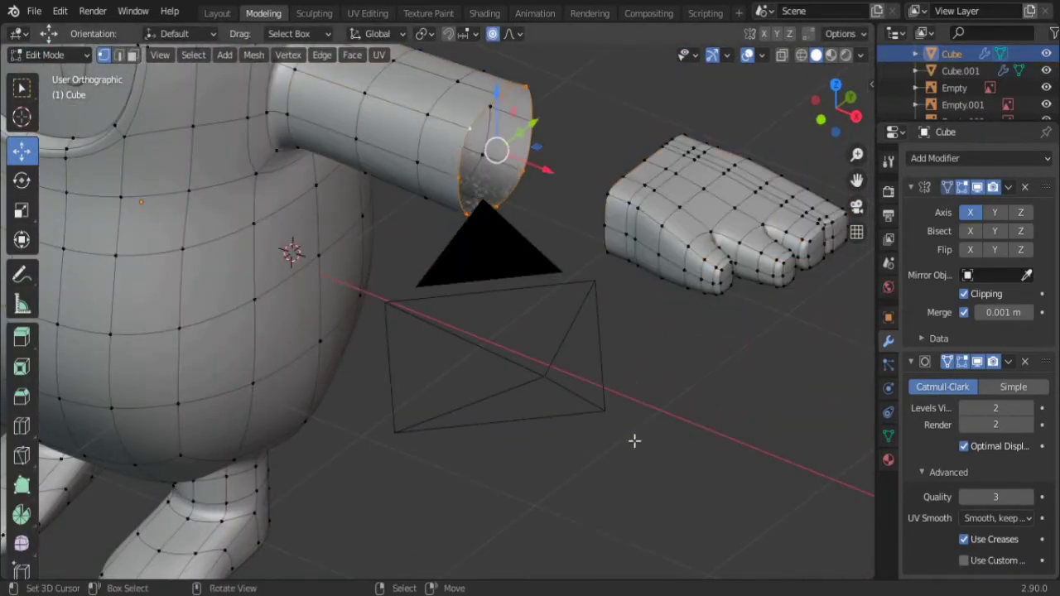
{"action": "middle_click_drag", "start_coordinate": [635, 441], "coordinate": [764, 373], "text": "alt"}
{"action": "right_click", "coordinate": [398, 589]}
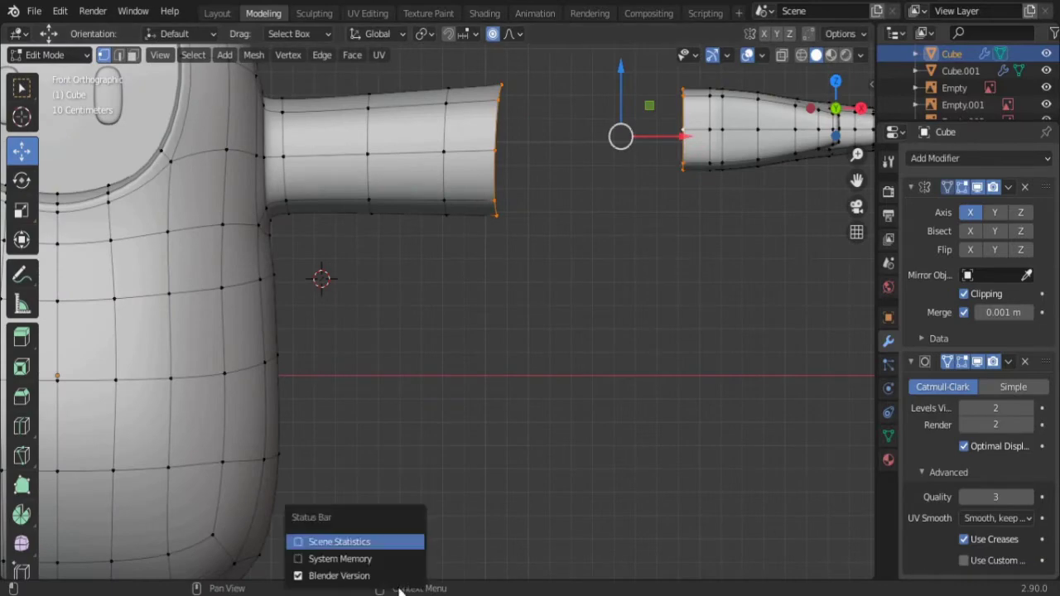
{"action": "left_click", "coordinate": [300, 545]}
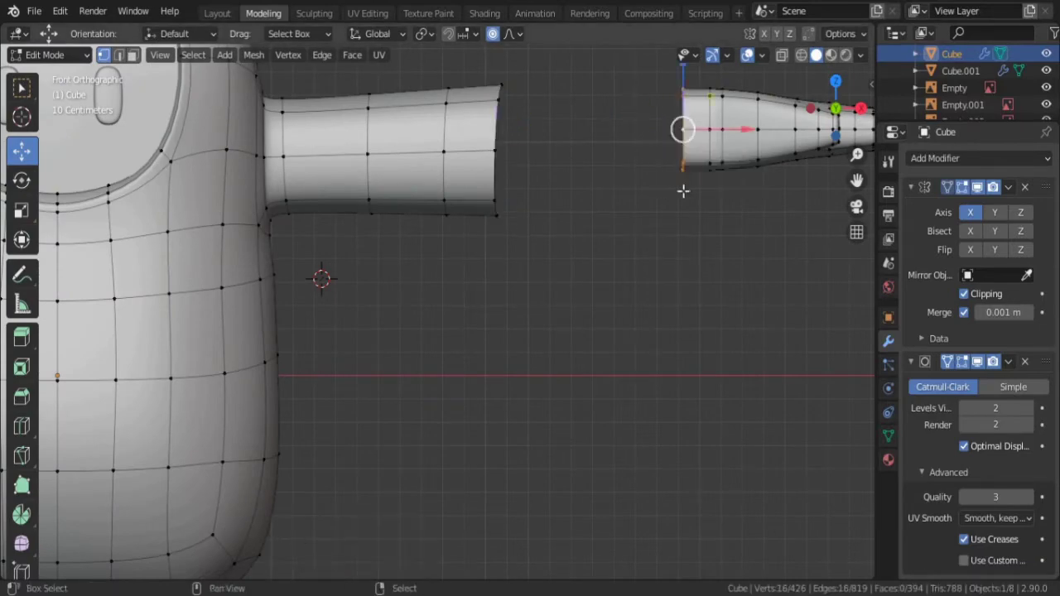
Step: Dissolve the extra hand vertices, merge the selected ones, and dissolve a stray edge
{"action": "middle_click_drag", "start_coordinate": [683, 192], "coordinate": [615, 321]}
{"action": "key", "text": "ctrl+x"}
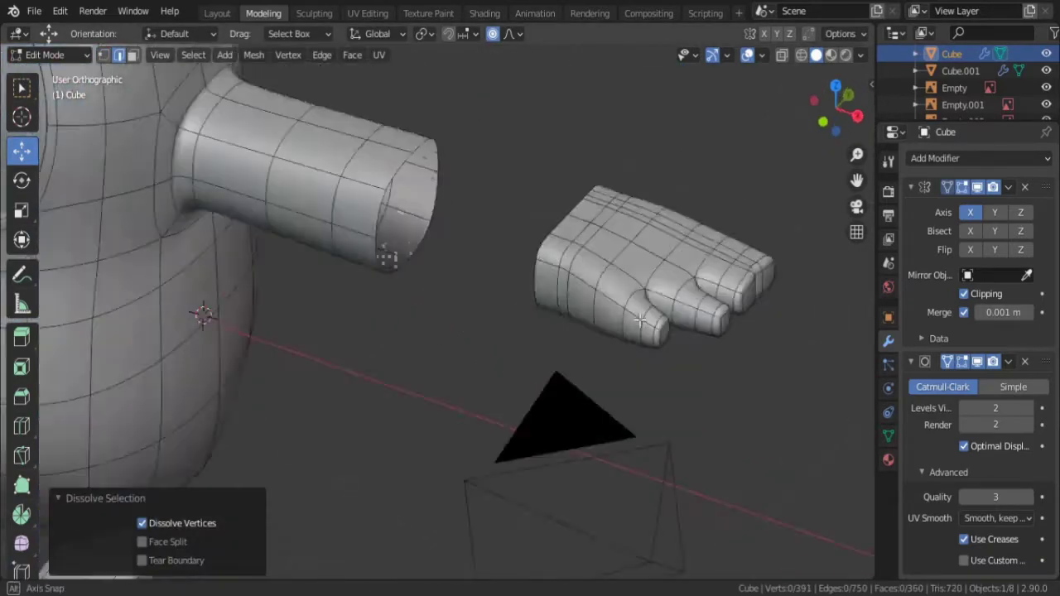
{"action": "middle_click_drag", "start_coordinate": [648, 368], "coordinate": [682, 407]}
{"action": "scroll", "coordinate": [682, 407], "scroll_direction": "up", "scroll_amount": 5}
{"action": "key", "text": "alt+m"}
{"action": "left_click", "coordinate": [531, 358]}
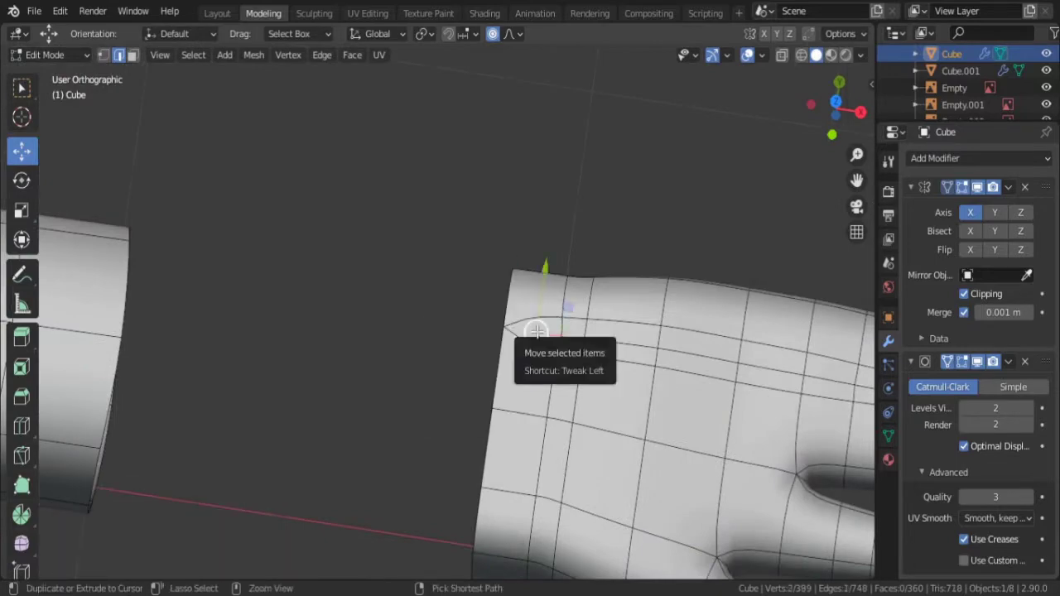
{"action": "mouse_move", "coordinate": [531, 358]}
{"action": "middle_mouse_down"}
{"action": "mouse_move", "coordinate": [534, 398]}
{"action": "mouse_move", "coordinate": [639, 438]}
{"action": "middle_mouse_up"}
{"action": "left_click", "coordinate": [534, 398]}
{"action": "key", "text": "ctrl+x"}
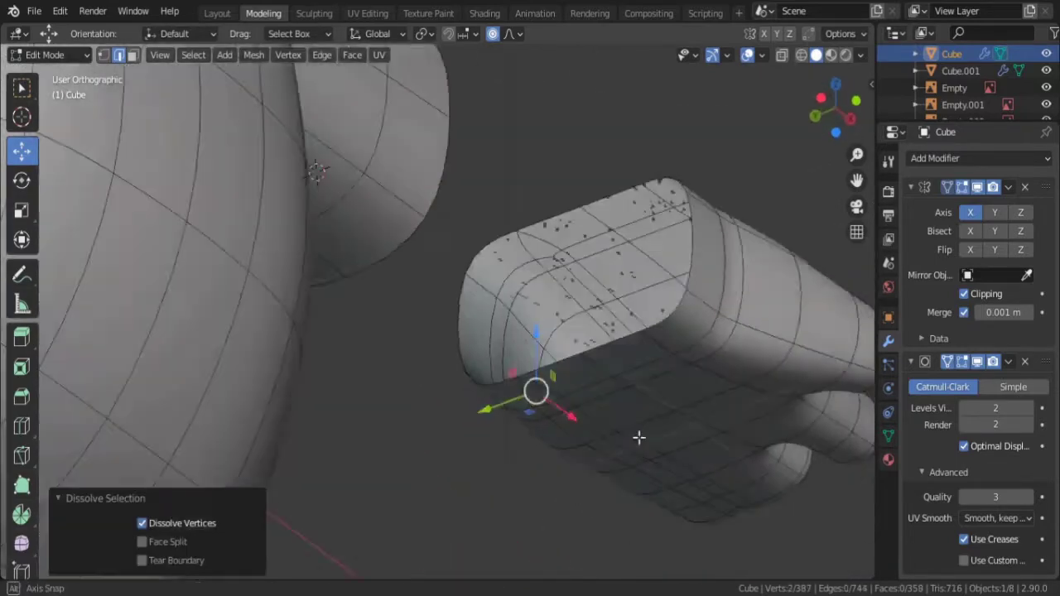
Step: Select the hand's open end loop and add a new edge loop on the arm
{"action": "left_click", "coordinate": [636, 381], "text": "alt"}
{"action": "mouse_move", "coordinate": [636, 381]}
{"action": "middle_mouse_down"}
{"action": "mouse_move", "coordinate": [651, 379]}
{"action": "mouse_move", "coordinate": [584, 474]}
{"action": "mouse_move", "coordinate": [360, 497]}
{"action": "middle_mouse_up"}
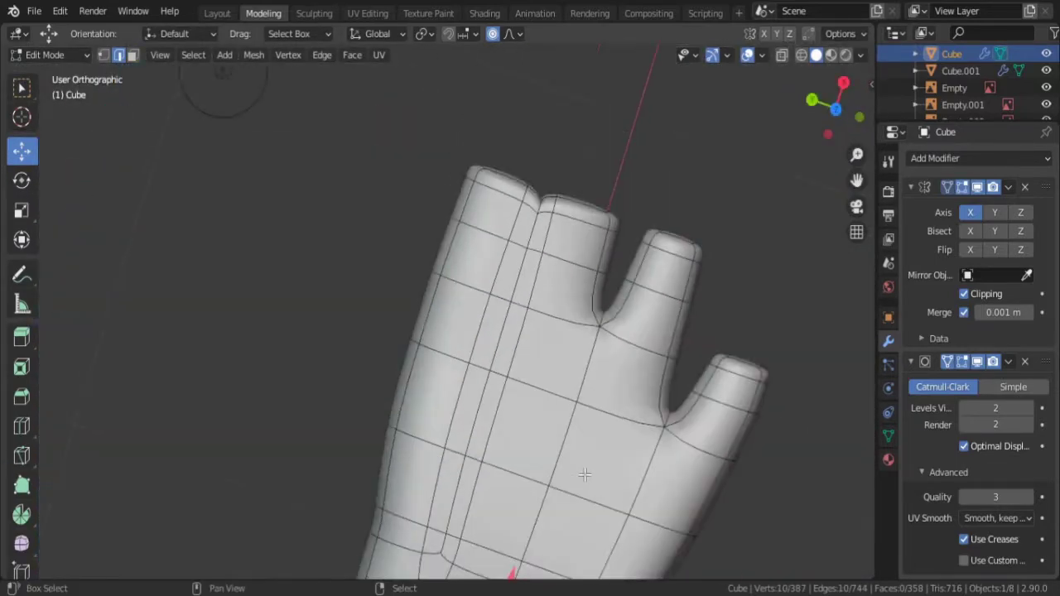
{"action": "scroll", "coordinate": [584, 474], "scroll_direction": "down", "scroll_amount": 5}
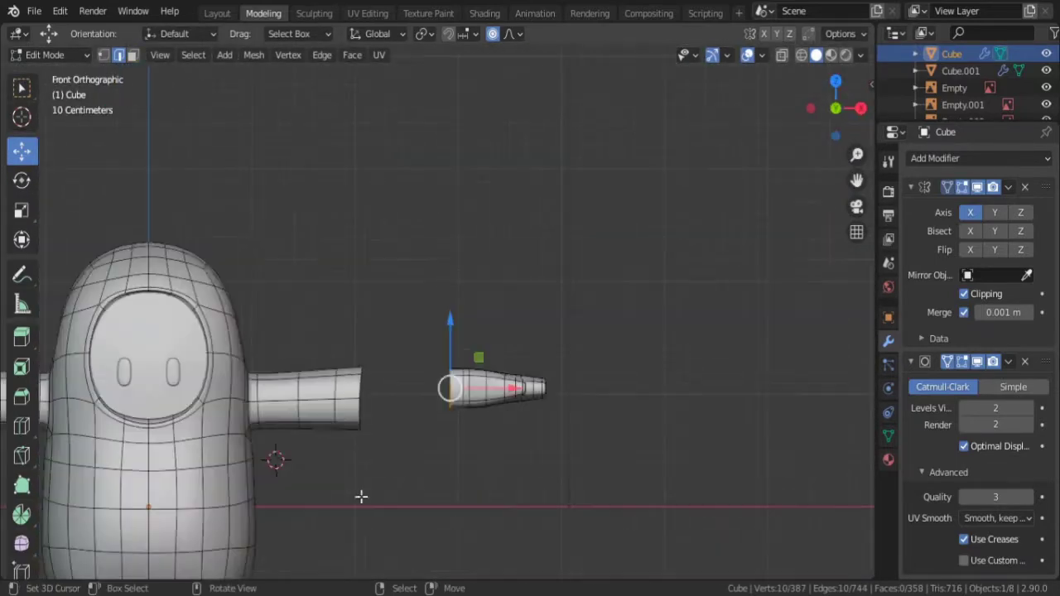
{"action": "middle_click_drag", "start_coordinate": [344, 412], "coordinate": [327, 412], "text": "alt"}
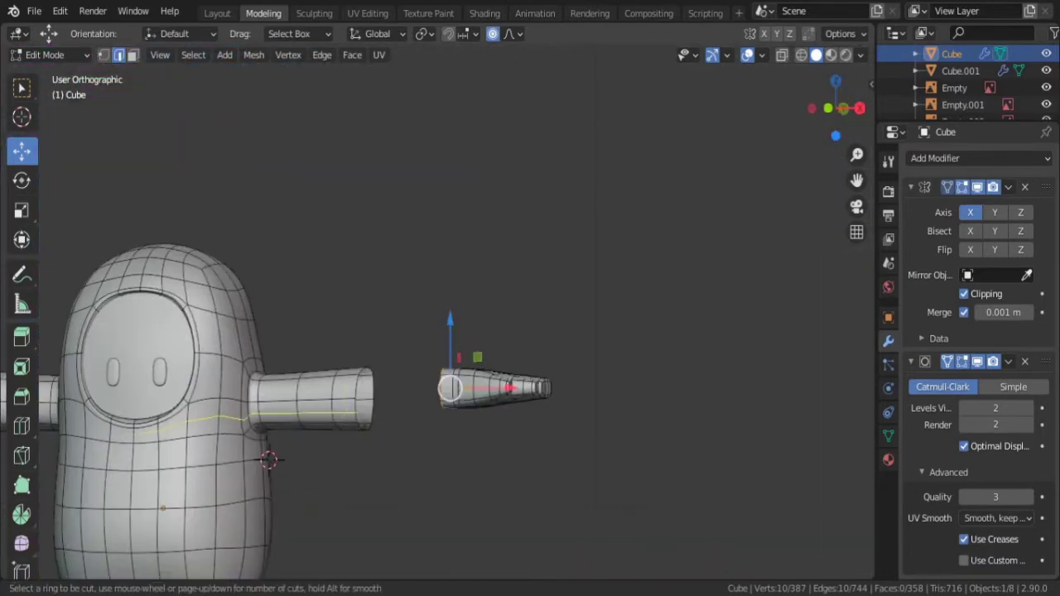
{"action": "left_click", "coordinate": [348, 415]}
{"action": "left_click", "coordinate": [348, 415]}
{"action": "middle_click_drag", "start_coordinate": [348, 414], "coordinate": [468, 386]}
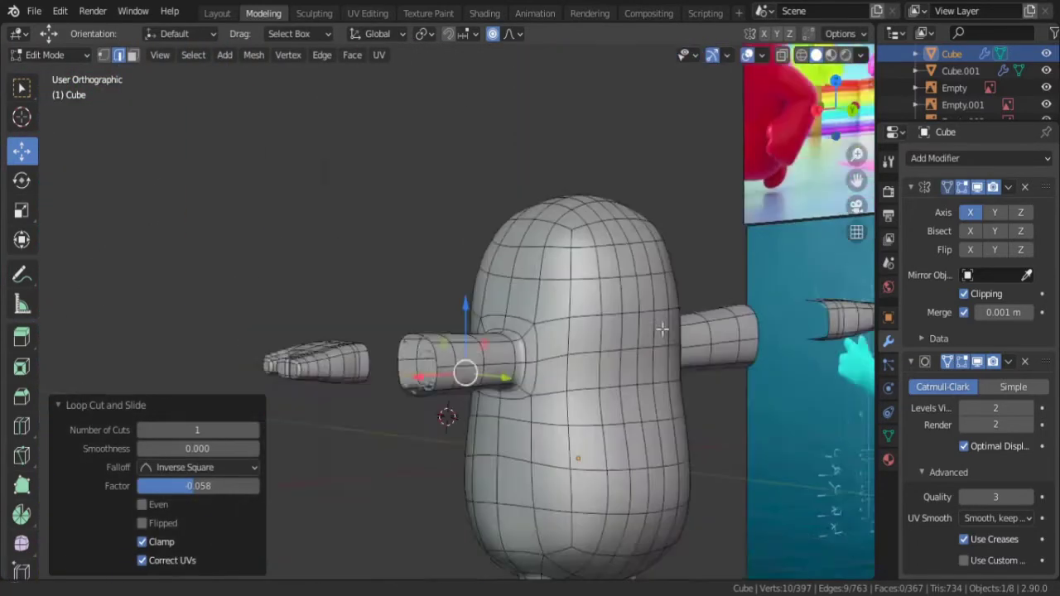
{"action": "scroll", "coordinate": [563, 406], "scroll_direction": "up", "scroll_amount": 3}
Step: Bridge the arm end loop to the hand's open end with Bridge Edge Loops
{"action": "left_click", "coordinate": [589, 404], "text": "alt+shift"}
{"action": "key", "text": "F3"}
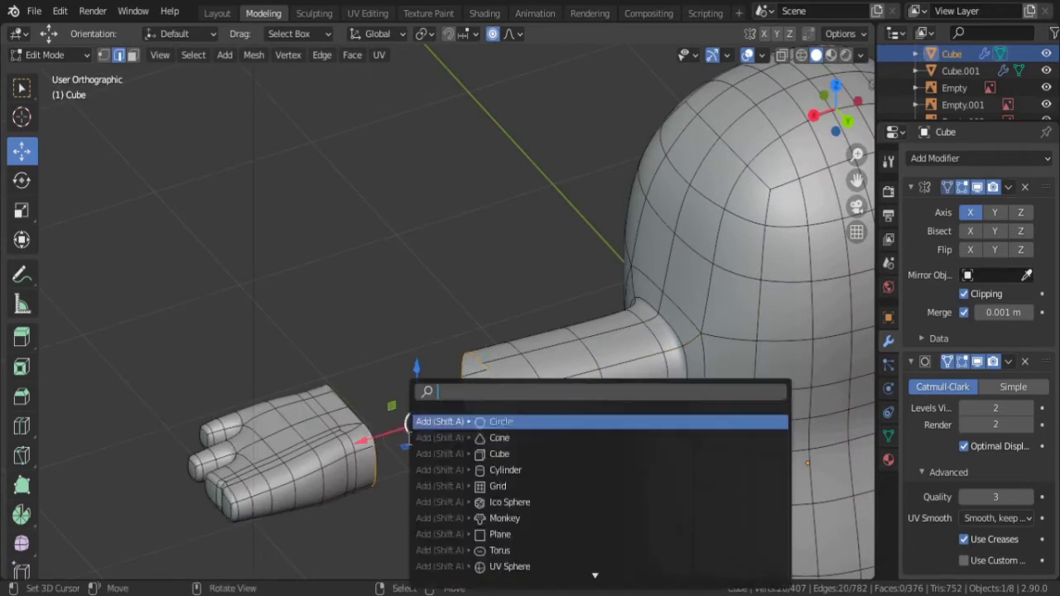
{"action": "type", "text": "bridge"}
{"action": "key", "text": "Return"}
{"action": "mouse_move", "coordinate": [571, 407]}
{"action": "middle_mouse_down", "text": "alt"}
{"action": "mouse_move", "coordinate": [582, 254]}
{"action": "mouse_move", "coordinate": [732, 367]}
{"action": "middle_mouse_up", "text": "alt"}
{"action": "scroll", "coordinate": [731, 367], "scroll_direction": "down", "scroll_amount": 2}
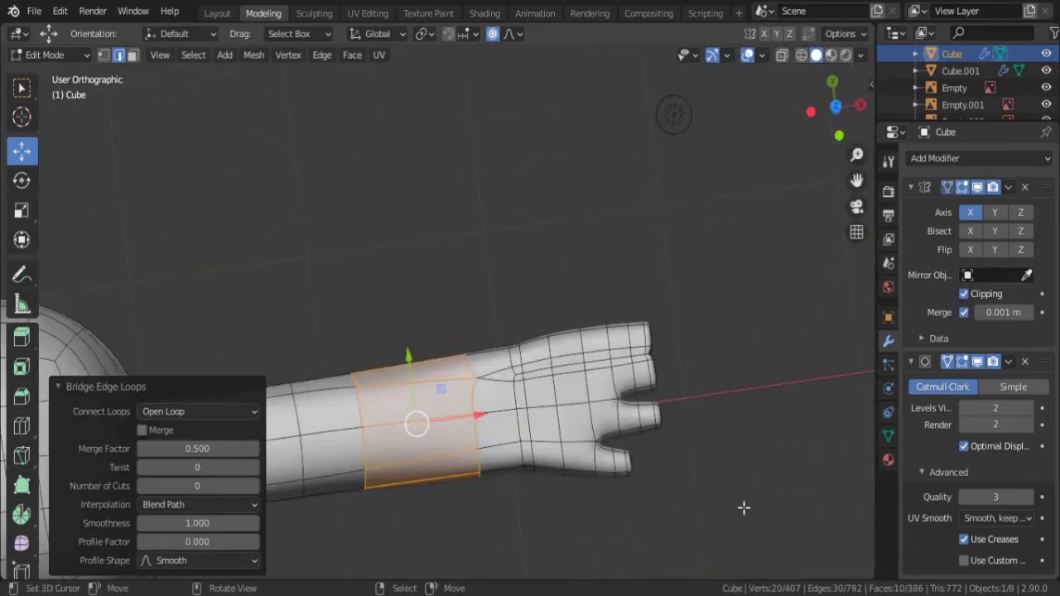
Step: Enlarge the bridged wrist section to 1.139 scale and rescale the adjacent arm loop
{"action": "key", "text": "s"}
{"action": "left_click", "coordinate": [813, 282]}
{"action": "scroll", "coordinate": [814, 282], "scroll_direction": "up", "scroll_amount": 3}
{"action": "key", "text": "s"}
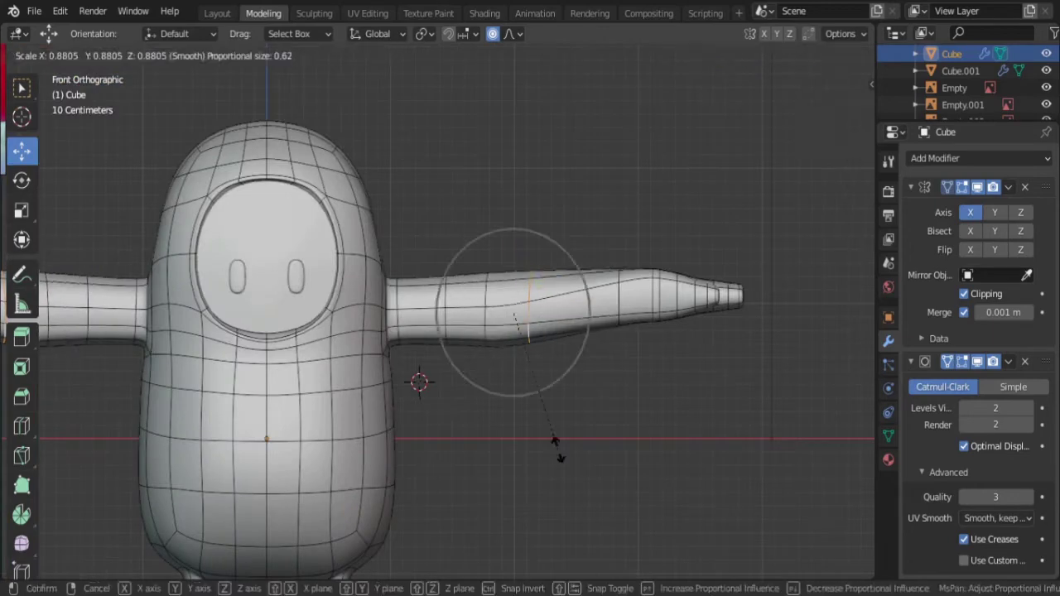
{"action": "left_click", "coordinate": [555, 442]}
{"action": "key", "text": "s"}
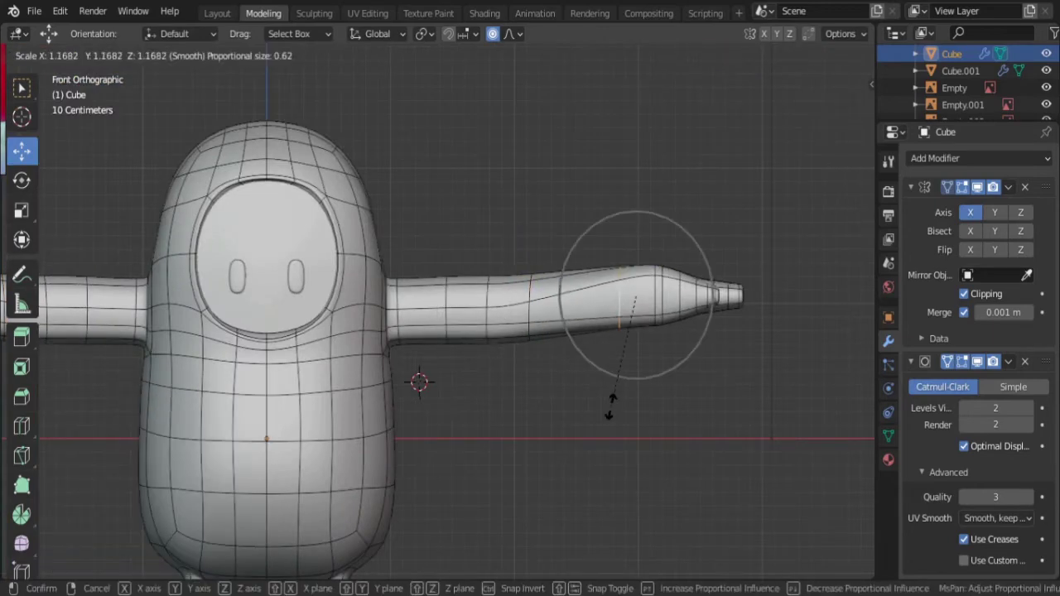
{"action": "left_click", "coordinate": [615, 399]}
{"action": "left_click", "coordinate": [561, 442]}
Step: Add a loop cut around the forearm and scale it along Y depth
{"action": "middle_click_drag", "start_coordinate": [419, 383], "coordinate": [428, 511]}
{"action": "key", "text": "ctrl+r"}
{"action": "left_click", "coordinate": [428, 510]}
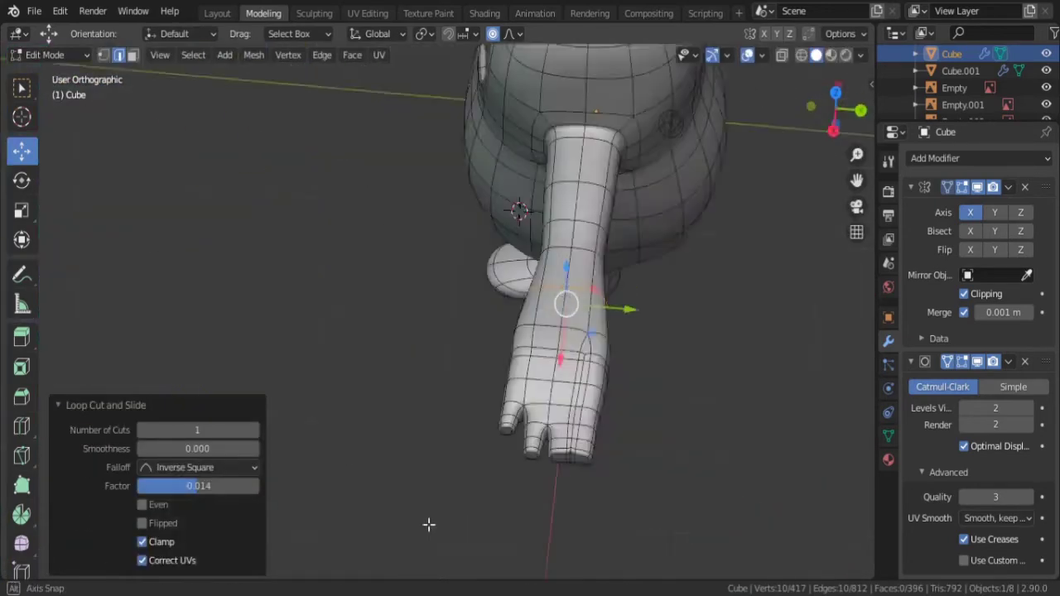
{"action": "key", "text": "s"}
{"action": "key", "text": "y"}
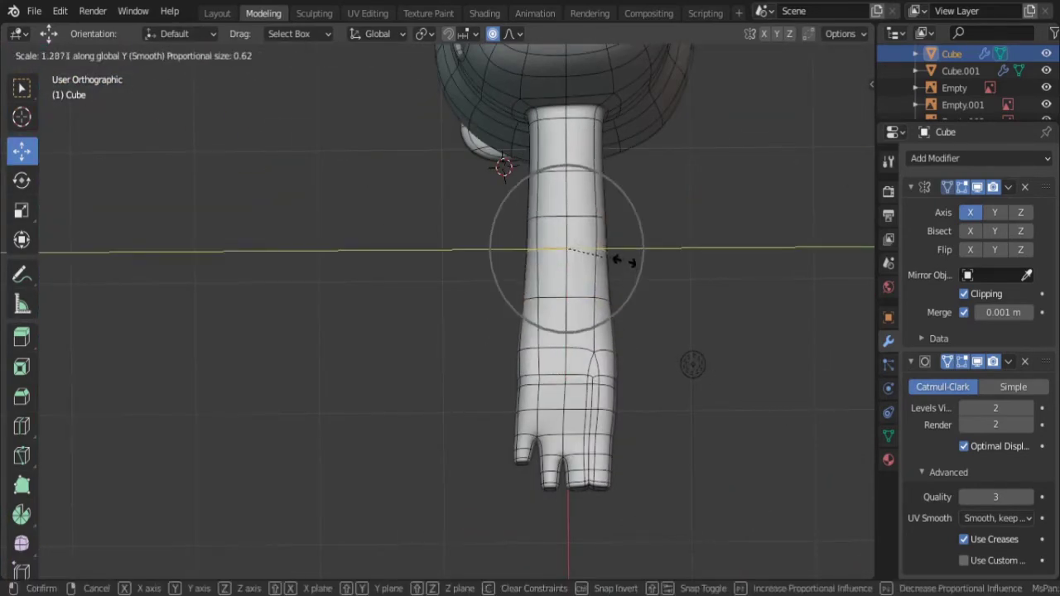
{"action": "left_click", "coordinate": [620, 255]}
Step: In front view, adjust the arm section's height along Z, raising then lowering it
{"action": "key", "text": "KP_1"}
{"action": "key", "text": "g"}
{"action": "key", "text": "z"}
{"action": "left_click", "coordinate": [687, 189]}
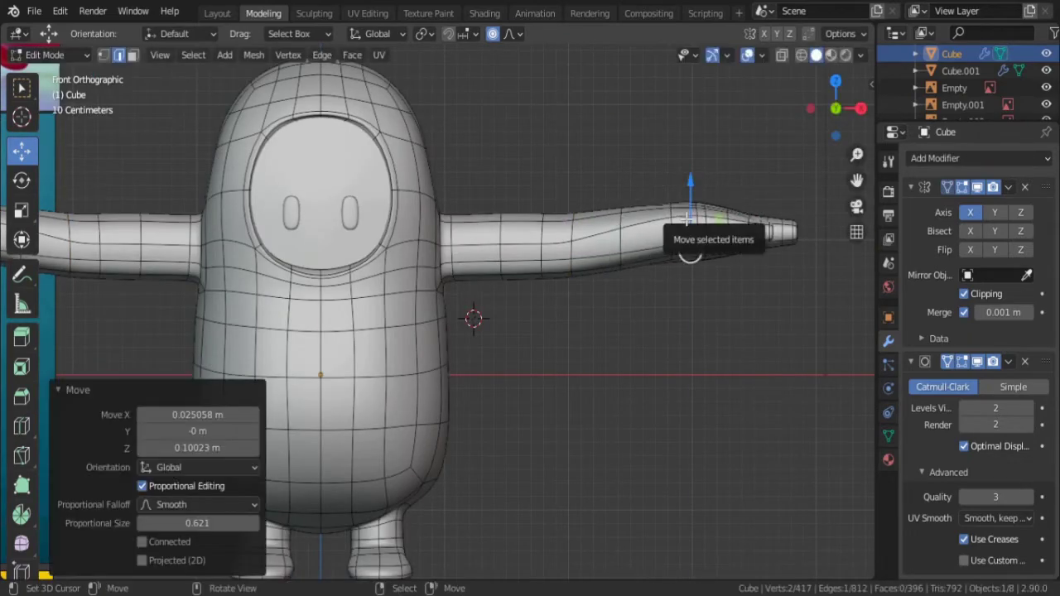
{"action": "key", "text": "g"}
{"action": "right_click", "coordinate": [716, 224]}
{"action": "key", "text": "g"}
{"action": "key", "text": "z"}
{"action": "left_click", "coordinate": [712, 202]}
{"action": "mouse_move", "coordinate": [713, 201]}
{"action": "middle_mouse_down"}
{"action": "mouse_move", "coordinate": [630, 274]}
{"action": "mouse_move", "coordinate": [584, 481]}
{"action": "mouse_move", "coordinate": [646, 346]}
{"action": "middle_mouse_up"}
Step: Add a centred loop cut around the arm
{"action": "key", "text": "ctrl+r"}
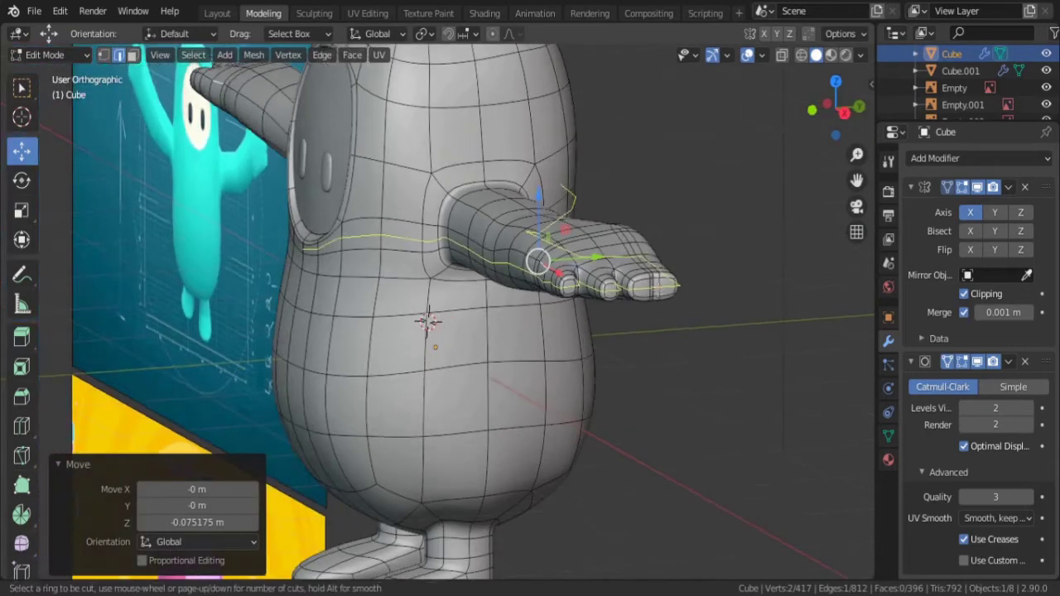
{"action": "left_click", "coordinate": [429, 320]}
{"action": "right_click", "coordinate": [428, 319]}
{"action": "middle_click_drag", "start_coordinate": [428, 320], "coordinate": [478, 337]}
{"action": "key", "text": "KP_1"}
{"action": "scroll", "coordinate": [556, 374], "scroll_direction": "down", "scroll_amount": 4}
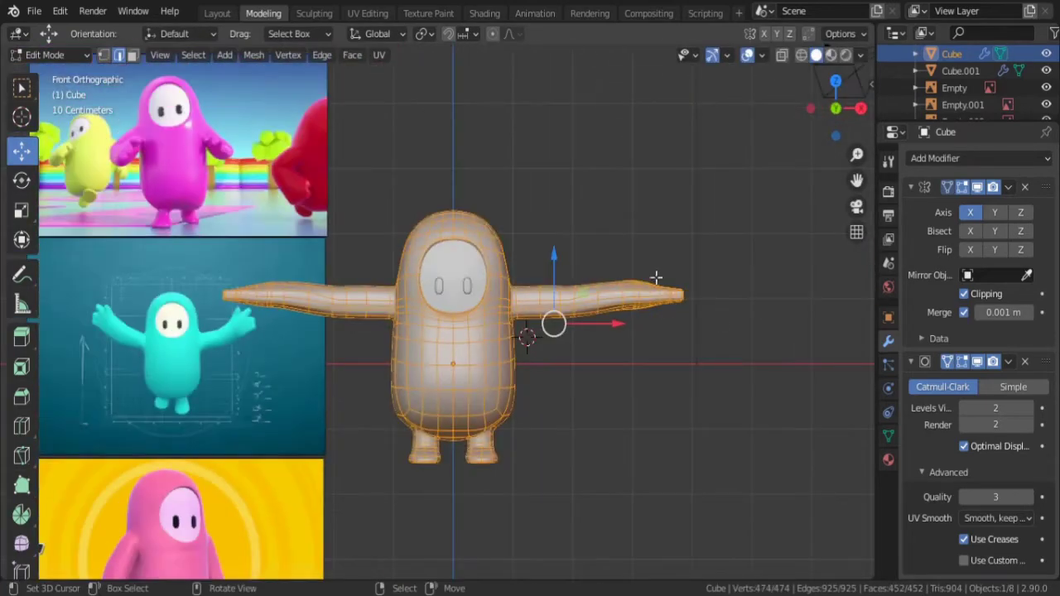
Step: Taper the arm tips with proportional scaling, working in see-through front view
{"action": "key", "text": "o"}
{"action": "key", "text": "s"}
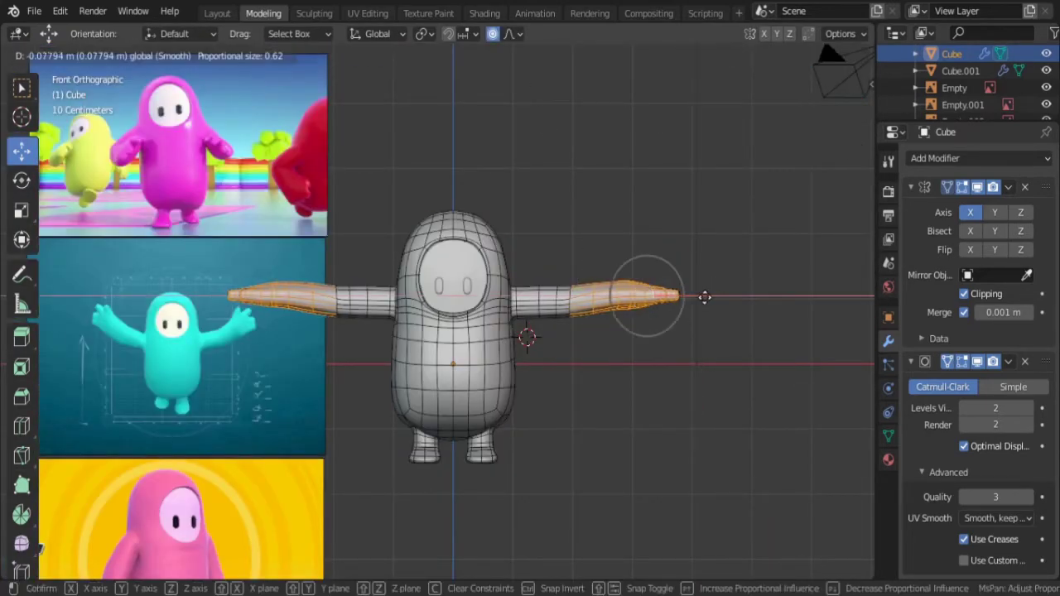
{"action": "left_click", "coordinate": [729, 311]}
{"action": "middle_click_drag", "start_coordinate": [734, 315], "coordinate": [704, 374]}
{"action": "left_click", "coordinate": [781, 55]}
{"action": "key", "text": "KP_7"}
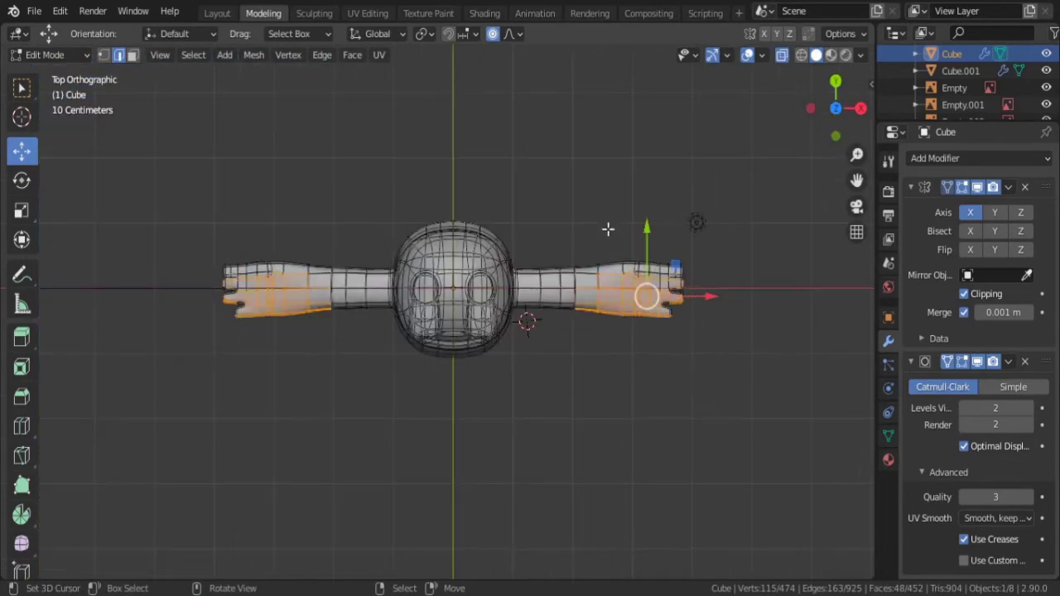
{"action": "key", "text": "KP_1"}
{"action": "key", "text": "alt+z"}
{"action": "left_click_drag", "start_coordinate": [710, 288], "coordinate": [732, 296]}
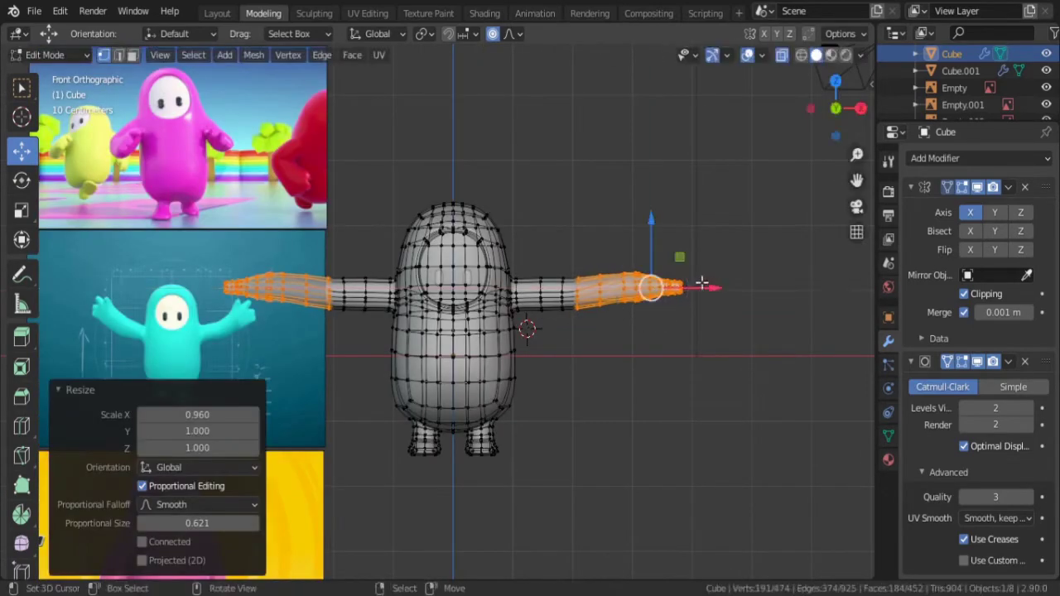
Step: Shift the shoulder loops along X, then try rotating the arms and undo it
{"action": "left_click", "coordinate": [538, 285], "text": "alt"}
{"action": "key", "text": "g"}
{"action": "left_click", "coordinate": [588, 327]}
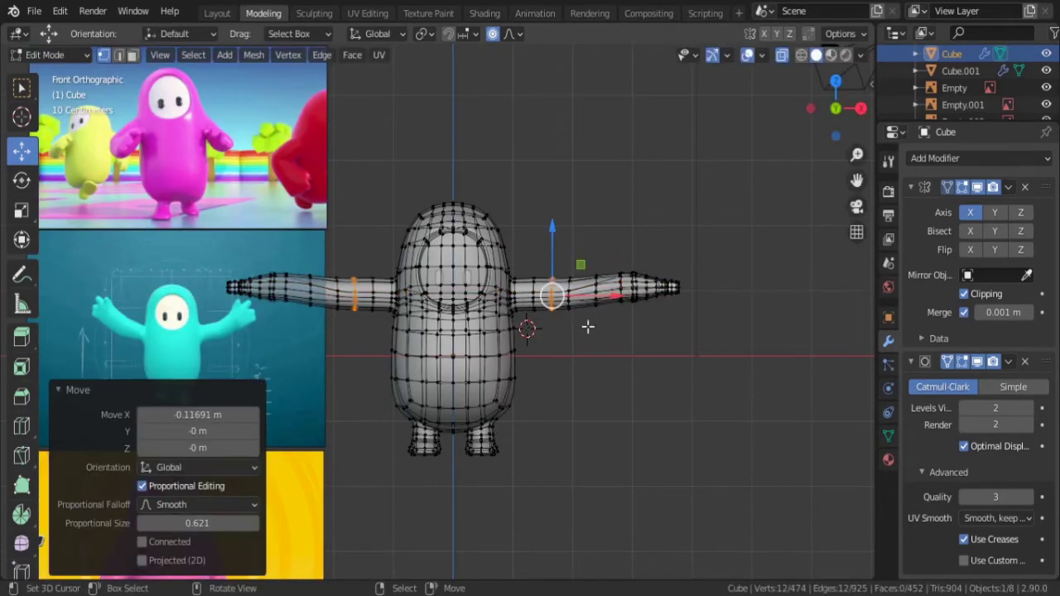
{"action": "middle_click_drag", "start_coordinate": [375, 349], "coordinate": [464, 273], "text": "shift"}
{"action": "key", "text": "ctrl+KP_Add"}
{"action": "key", "text": "r"}
{"action": "left_click", "coordinate": [757, 372]}
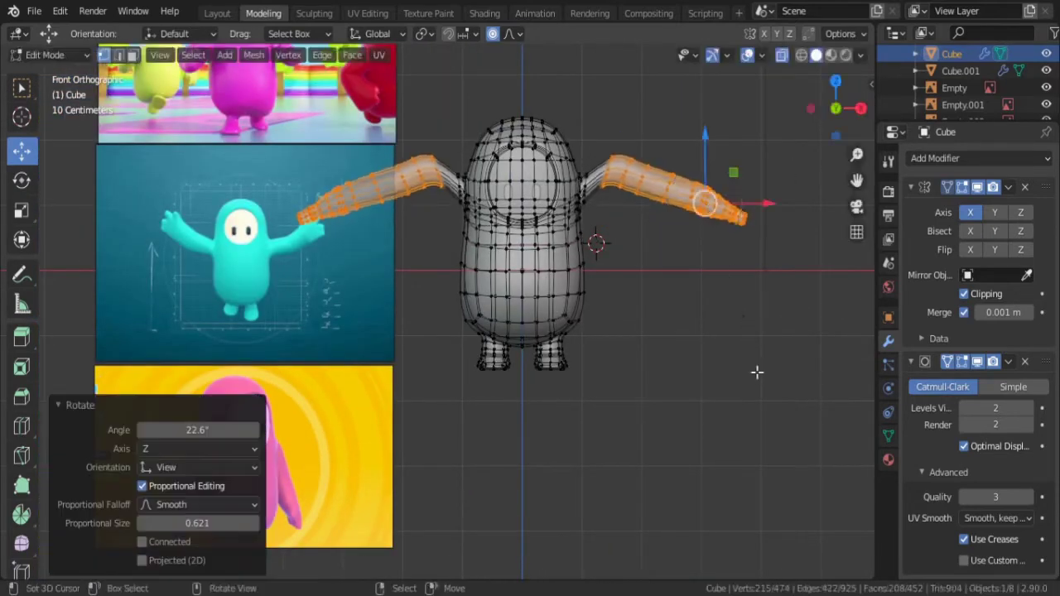
{"action": "key", "text": "g"}
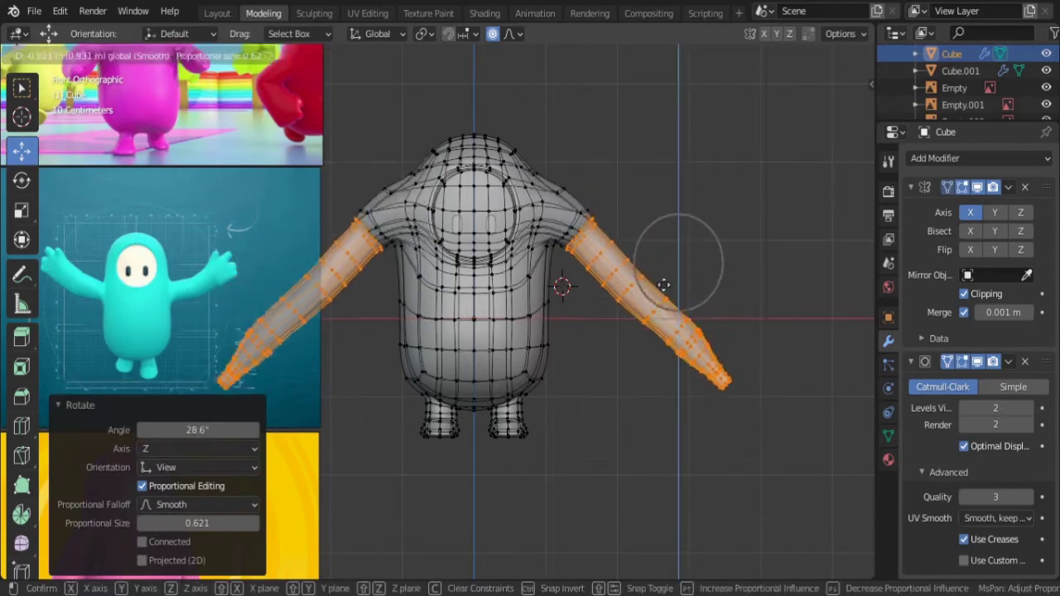
{"action": "key", "text": "ctrl+z"}
Step: Select the whole arms, shorten them, and move them along X to stick straight out
{"action": "key", "text": "ctrl+l"}
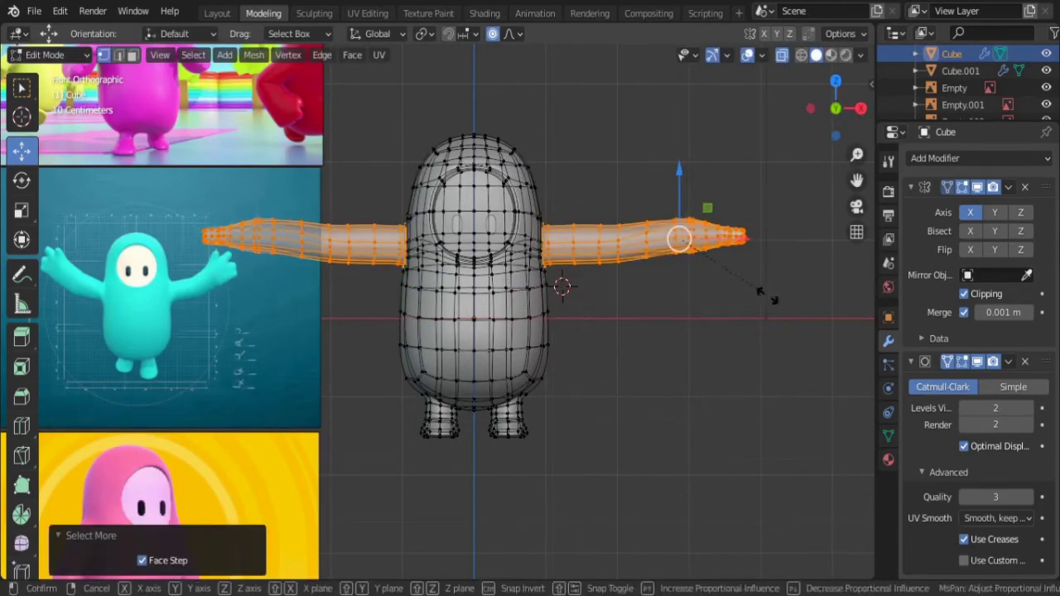
{"action": "left_click", "coordinate": [652, 329]}
{"action": "key", "text": "g"}
{"action": "key", "text": "x"}
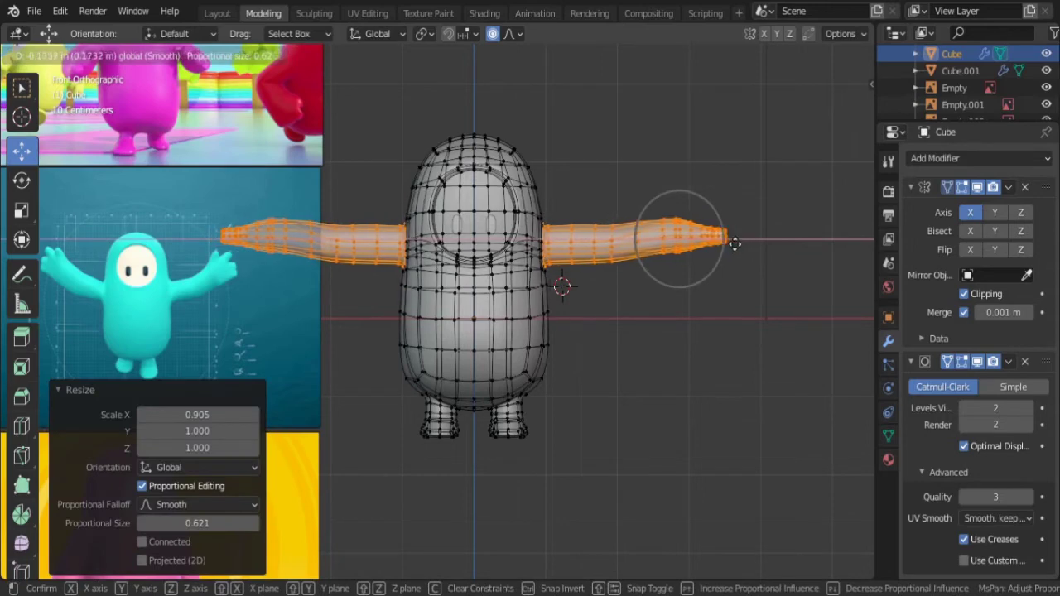
{"action": "left_click", "coordinate": [536, 110]}
{"action": "left_click", "coordinate": [536, 108]}
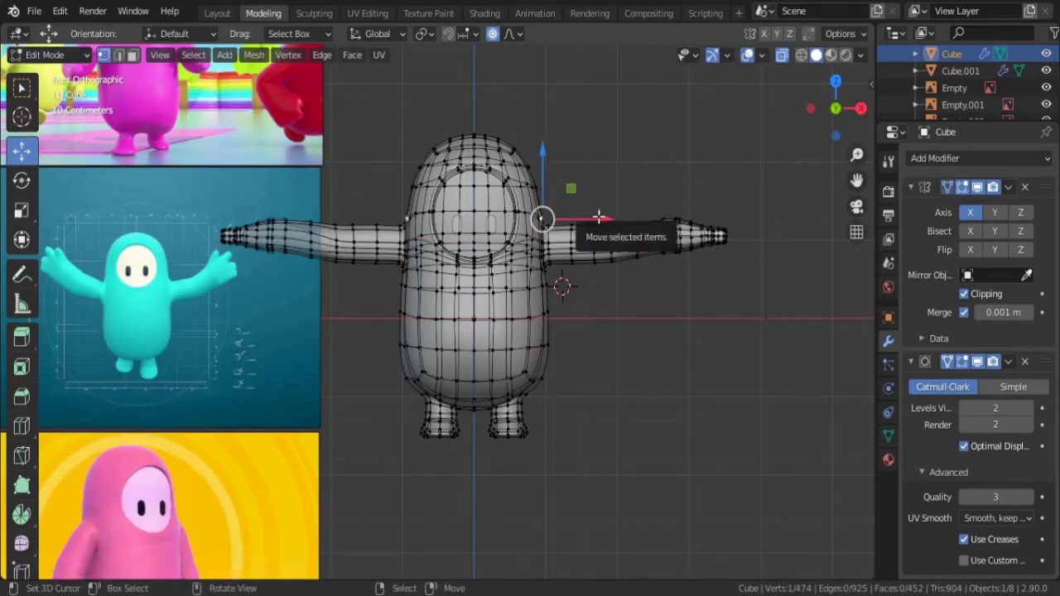
{"action": "middle_click_drag", "start_coordinate": [544, 229], "coordinate": [539, 218]}
Step: Add a loop cut on each upper arm, slid to factor 0.507
{"action": "key", "text": "KP_1"}
{"action": "key", "text": "ctrl+r"}
{"action": "left_click", "coordinate": [565, 246]}
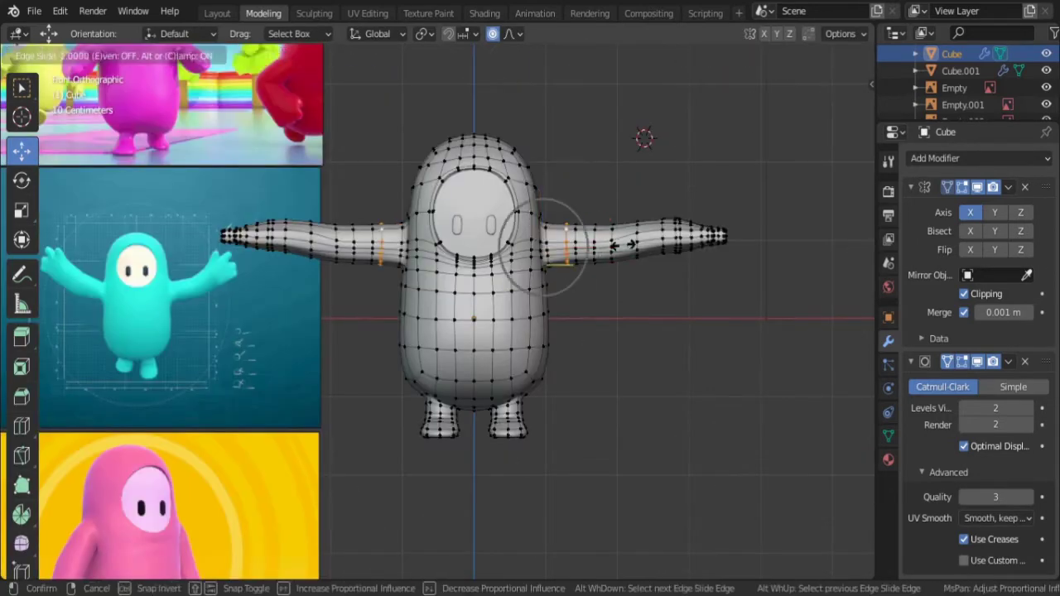
{"action": "left_click", "coordinate": [596, 244]}
{"action": "middle_click_drag", "start_coordinate": [720, 286], "coordinate": [694, 374]}
Step: In top view, rotate the thumb-tip faces and push them outward along X and Y
{"action": "scroll", "coordinate": [694, 374], "scroll_direction": "up", "scroll_amount": 5}
{"action": "key", "text": "KP_7"}
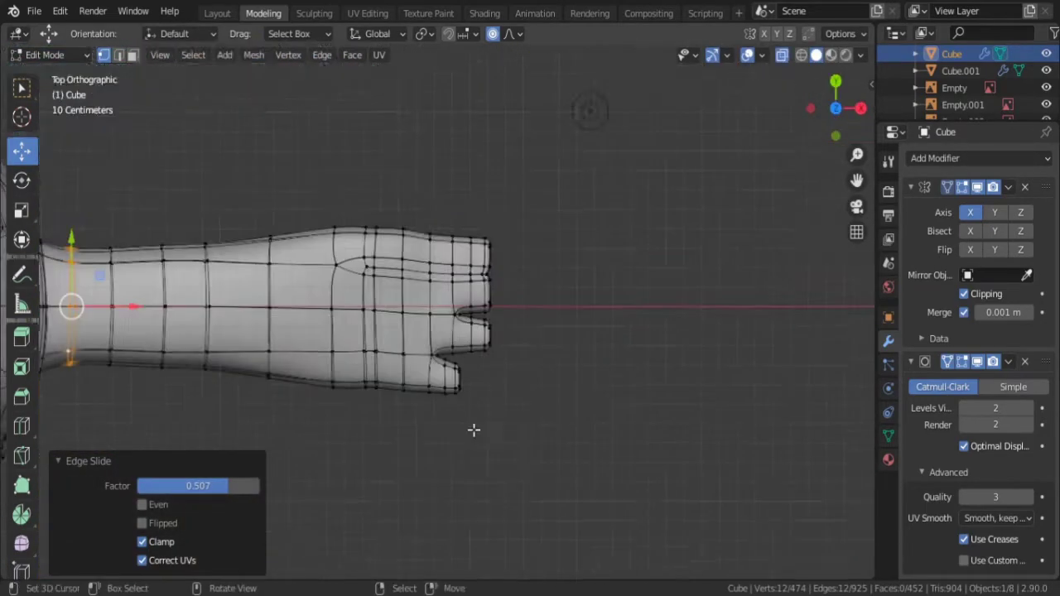
{"action": "scroll", "coordinate": [473, 428], "scroll_direction": "up", "scroll_amount": 2}
{"action": "left_click_drag", "start_coordinate": [563, 340], "coordinate": [716, 275]}
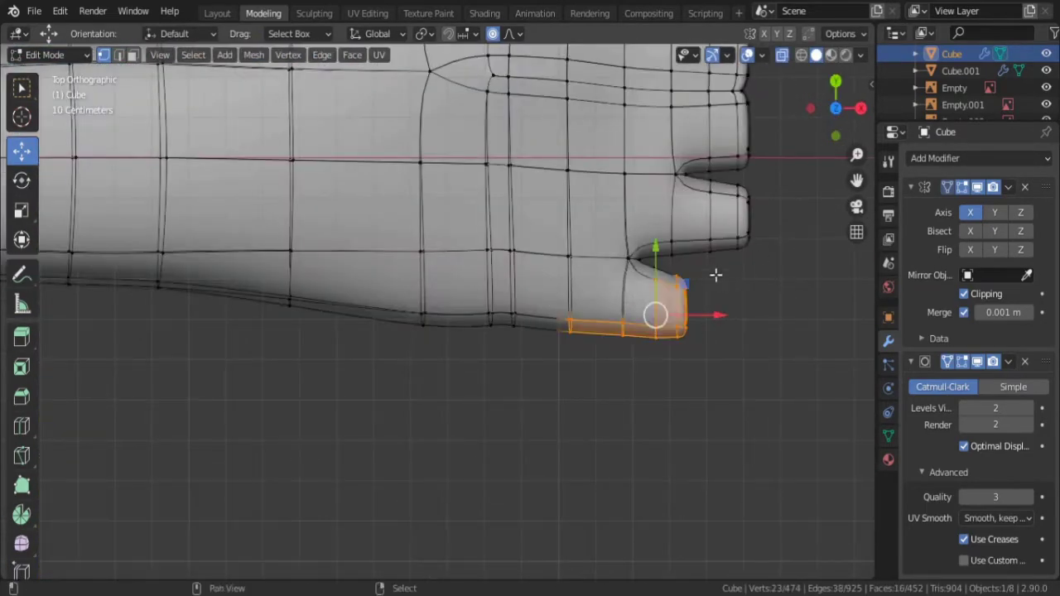
{"action": "key", "text": "r"}
{"action": "left_click", "coordinate": [729, 373]}
{"action": "left_click_drag", "start_coordinate": [719, 303], "coordinate": [710, 338]}
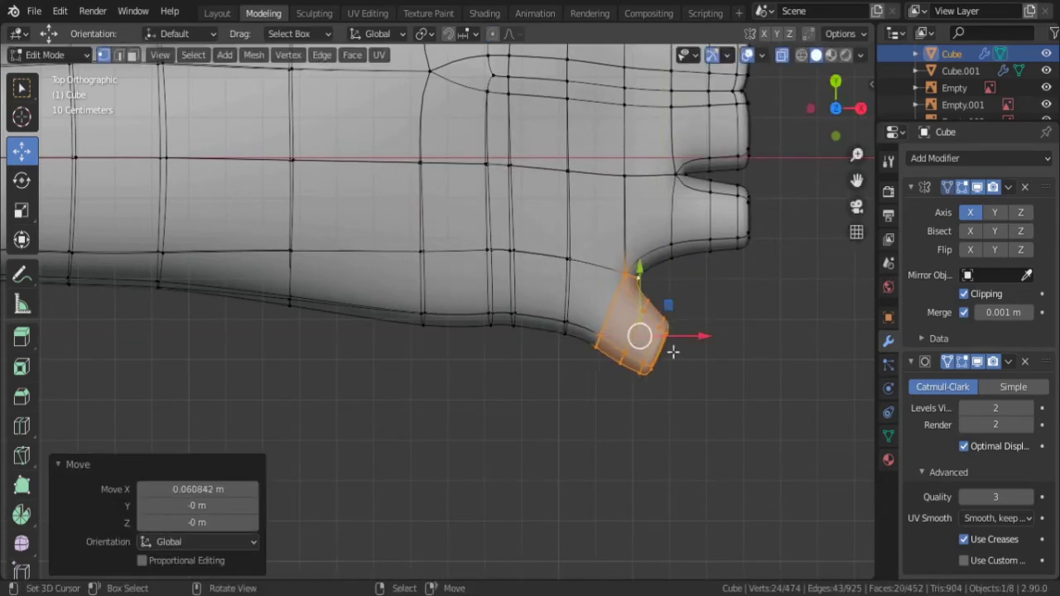
{"action": "left_click_drag", "start_coordinate": [639, 270], "coordinate": [639, 248]}
Step: Shift a thumb-base vertex twice with proportional editing turned on
{"action": "left_click", "coordinate": [572, 327]}
{"action": "key", "text": "o"}
{"action": "key", "text": "g"}
{"action": "left_click", "coordinate": [600, 310]}
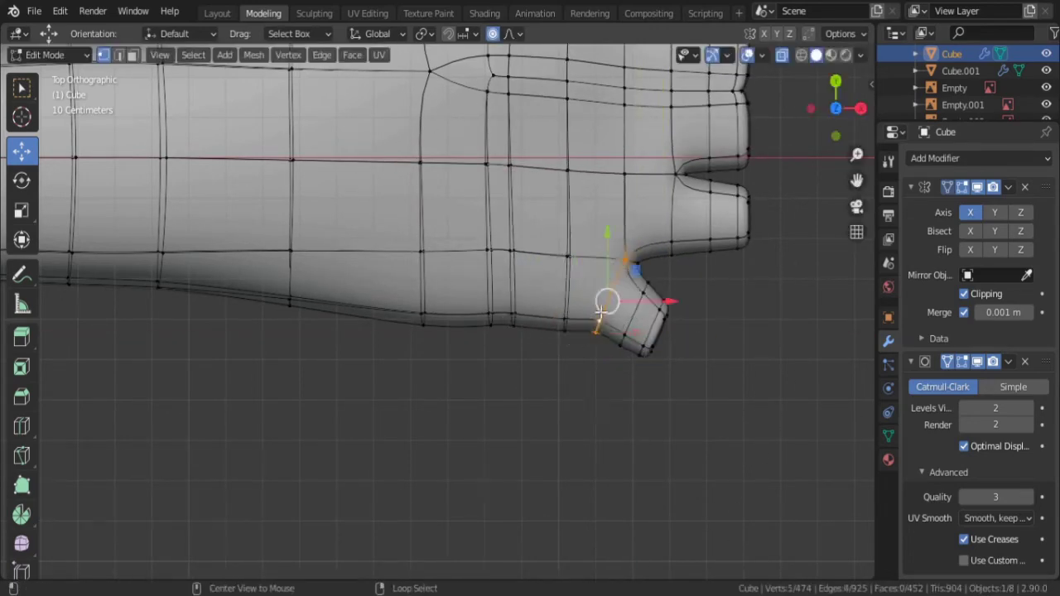
{"action": "key", "text": "g"}
{"action": "left_click", "coordinate": [489, 312]}
{"action": "mouse_move", "coordinate": [489, 311]}
{"action": "middle_mouse_down"}
{"action": "mouse_move", "coordinate": [740, 322]}
{"action": "mouse_move", "coordinate": [537, 496]}
{"action": "middle_mouse_up"}
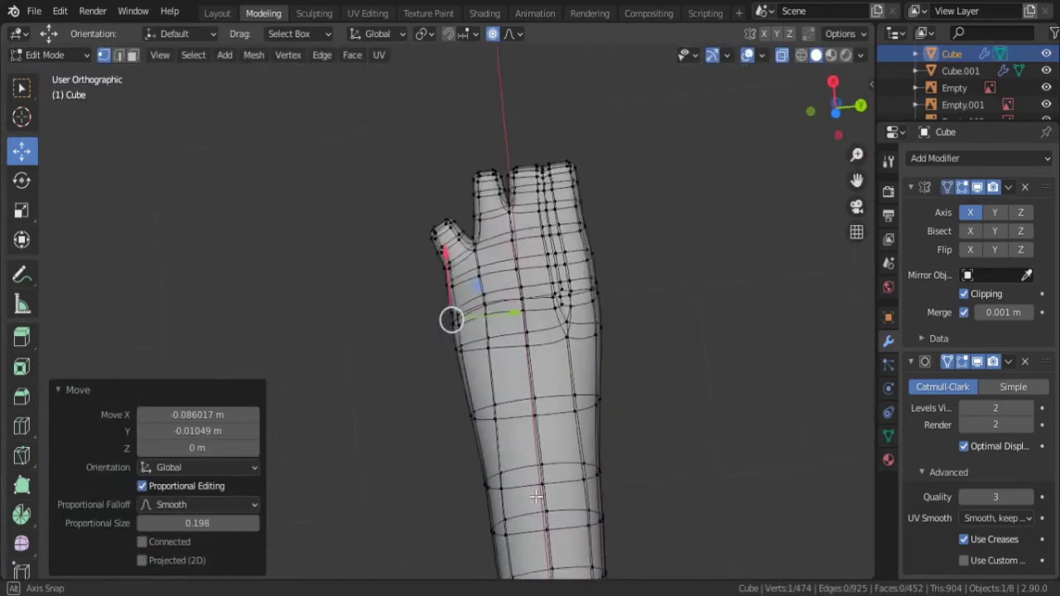
{"action": "key", "text": "KP_7"}
Step: Pull the hand's top edge vertices in along Y
{"action": "left_click_drag", "start_coordinate": [419, 178], "coordinate": [579, 140]}
{"action": "key", "text": "g"}
{"action": "key", "text": "y"}
{"action": "left_click", "coordinate": [574, 154]}
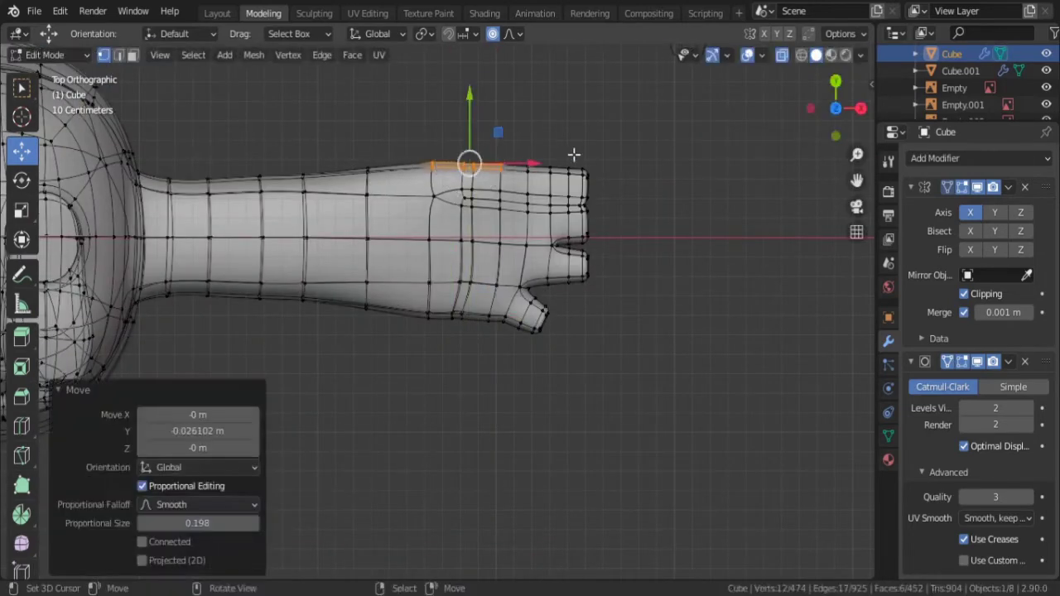
{"action": "key", "text": "g"}
{"action": "left_click", "coordinate": [439, 207]}
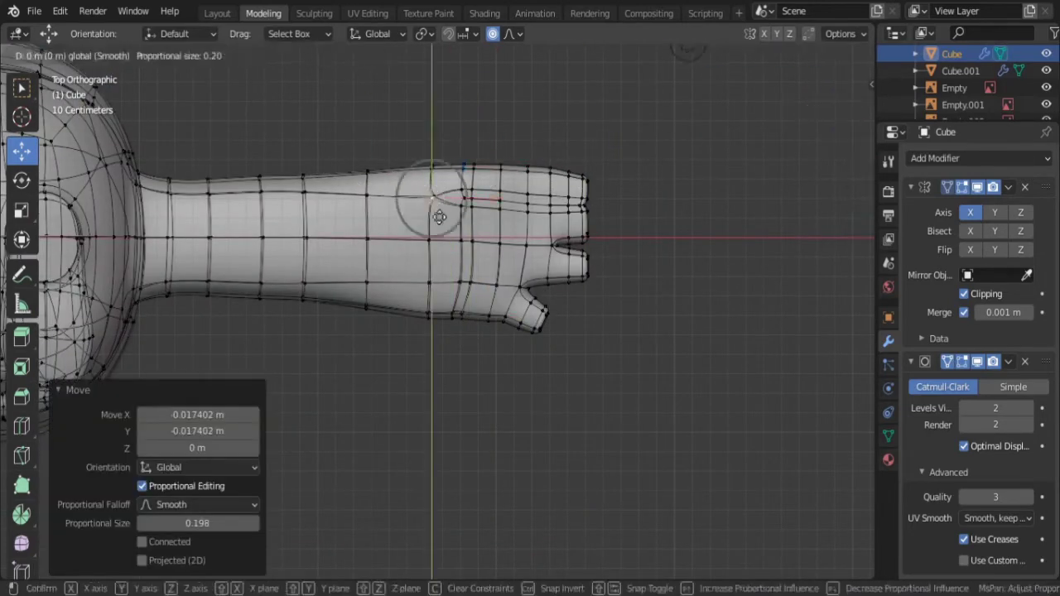
Step: Move a vertical hand loop along Y in two passes
{"action": "left_click", "coordinate": [464, 199], "text": "alt"}
{"action": "key", "text": "g"}
{"action": "key", "text": "y"}
{"action": "left_click", "coordinate": [464, 189]}
{"action": "key", "text": "g"}
{"action": "key", "text": "y"}
{"action": "left_click", "coordinate": [468, 160]}
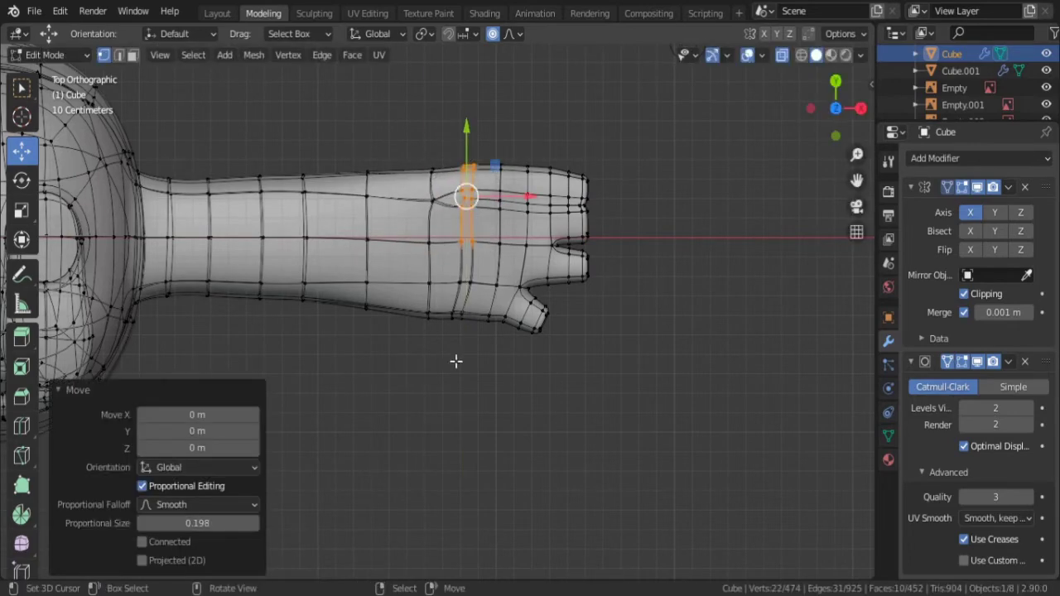
Step: Reposition the hand's bottom edge loop and a loop near the thumb
{"action": "left_click", "coordinate": [440, 303], "text": "alt"}
{"action": "key", "text": "g"}
{"action": "key", "text": "y"}
{"action": "left_click", "coordinate": [445, 323]}
{"action": "key", "text": "r"}
{"action": "left_click", "coordinate": [447, 242]}
{"action": "left_click", "coordinate": [454, 339]}
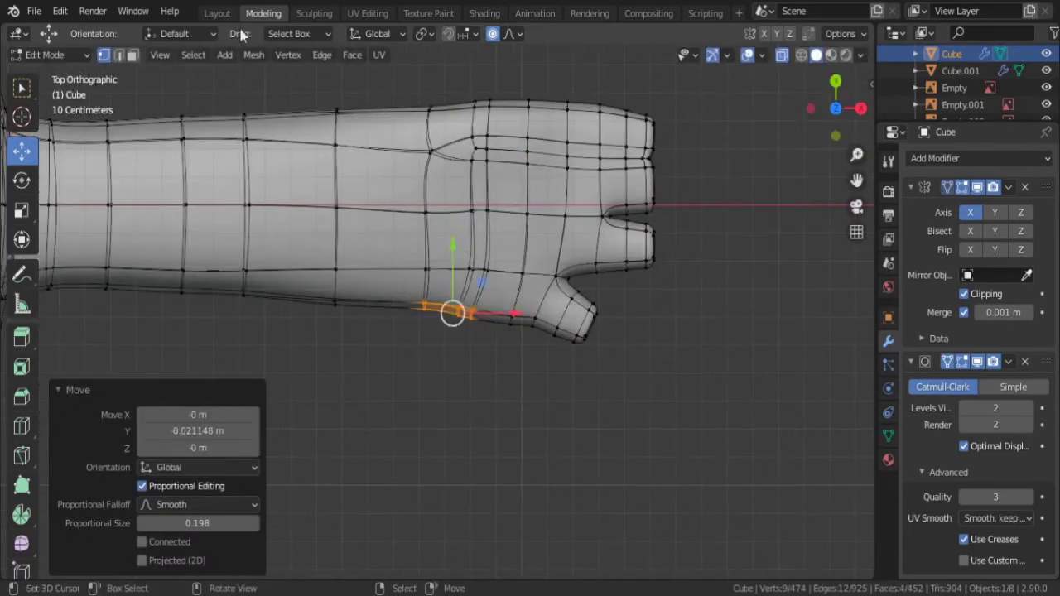
Step: Smooth a hand loop and move it along Y
{"action": "right_click", "coordinate": [453, 339]}
{"action": "left_click", "coordinate": [430, 338]}
{"action": "key", "text": "g"}
{"action": "key", "text": "y"}
{"action": "left_click", "coordinate": [467, 243]}
{"action": "mouse_move", "coordinate": [466, 243]}
{"action": "middle_mouse_down"}
{"action": "mouse_move", "coordinate": [537, 194]}
{"action": "mouse_move", "coordinate": [674, 550]}
{"action": "middle_mouse_up"}
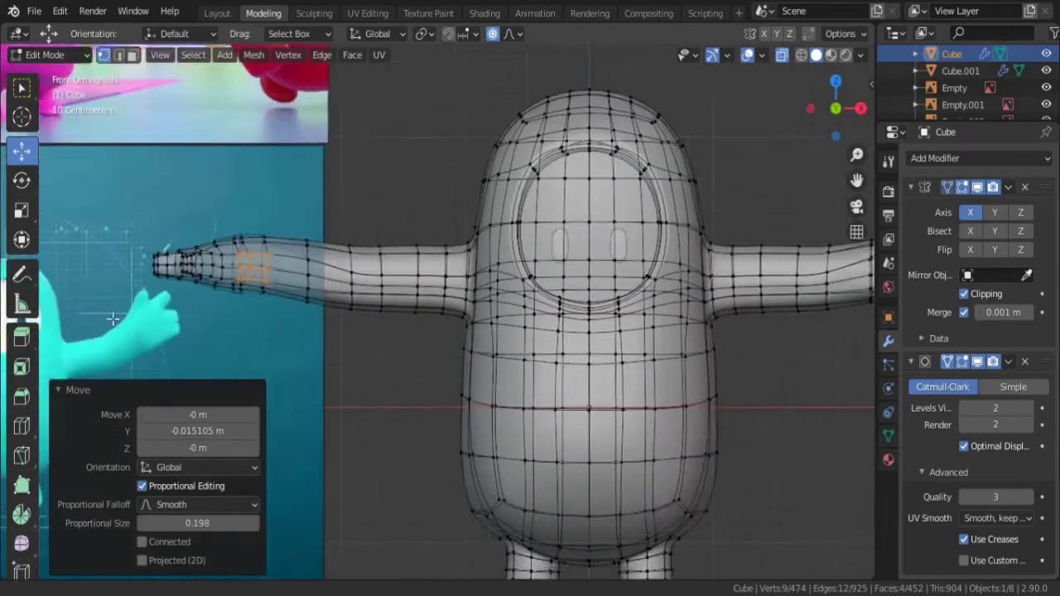
Step: Smooth a wide band of arm loops with Smooth Vertices and scale them along Z
{"action": "key", "text": "KP_7"}
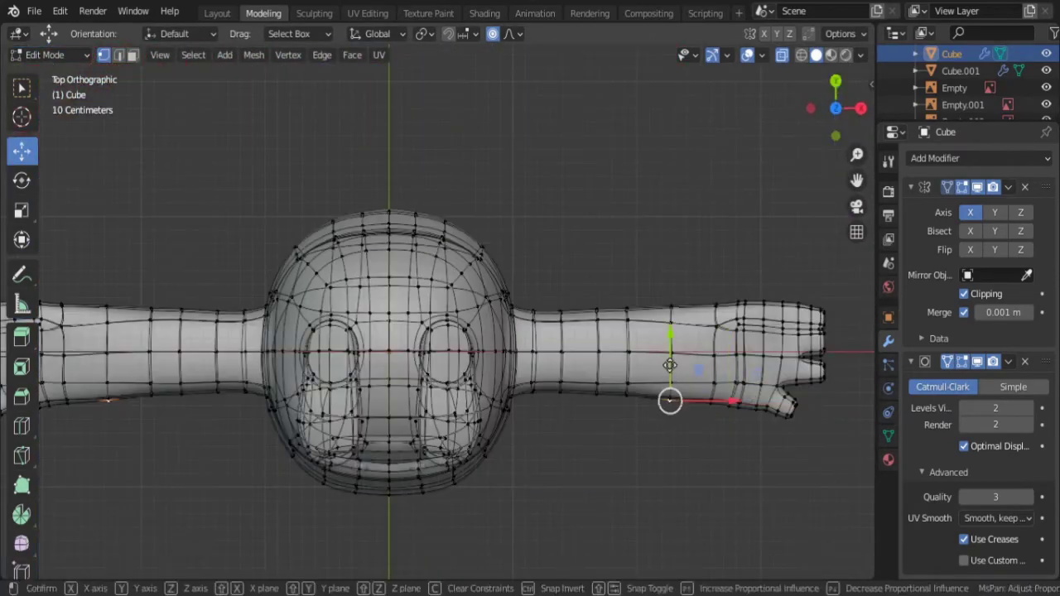
{"action": "left_click", "coordinate": [669, 400]}
{"action": "key", "text": "g"}
{"action": "key", "text": "y"}
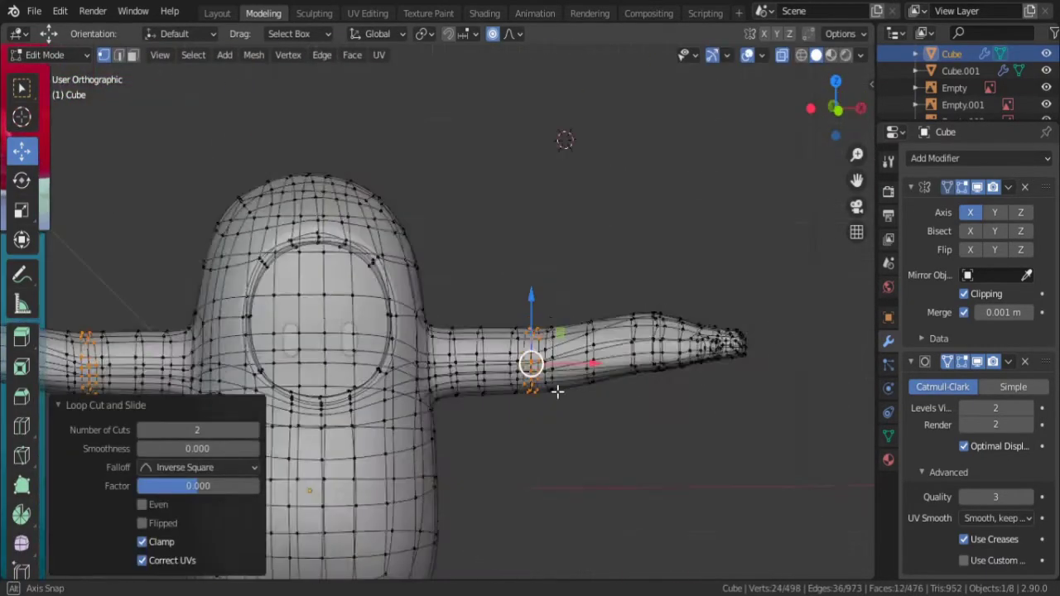
{"action": "left_click_drag", "start_coordinate": [445, 303], "coordinate": [682, 521]}
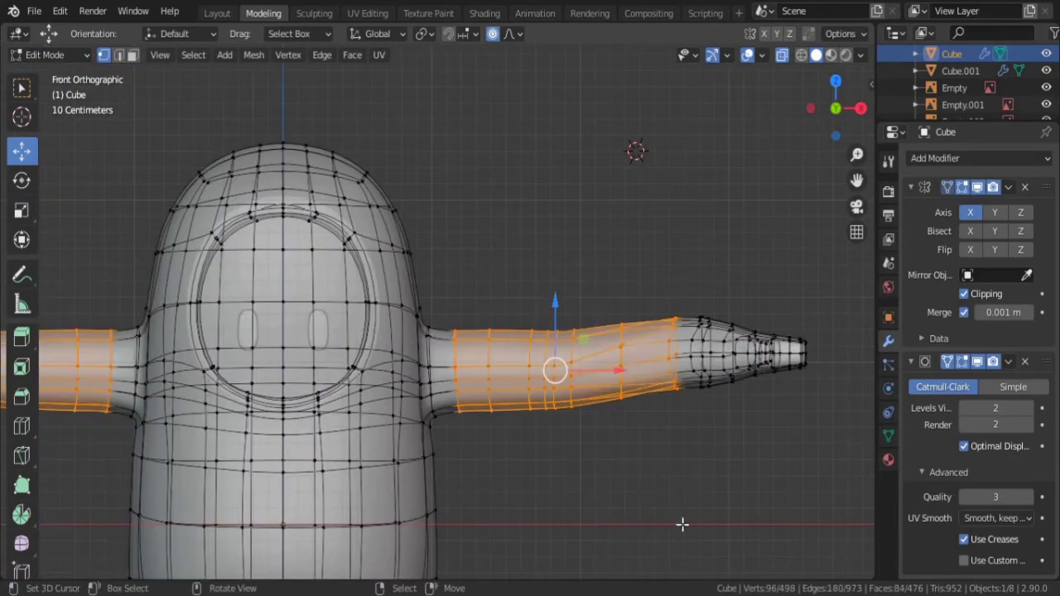
{"action": "left_click", "coordinate": [288, 55]}
{"action": "left_click", "coordinate": [332, 246]}
{"action": "key", "text": "g"}
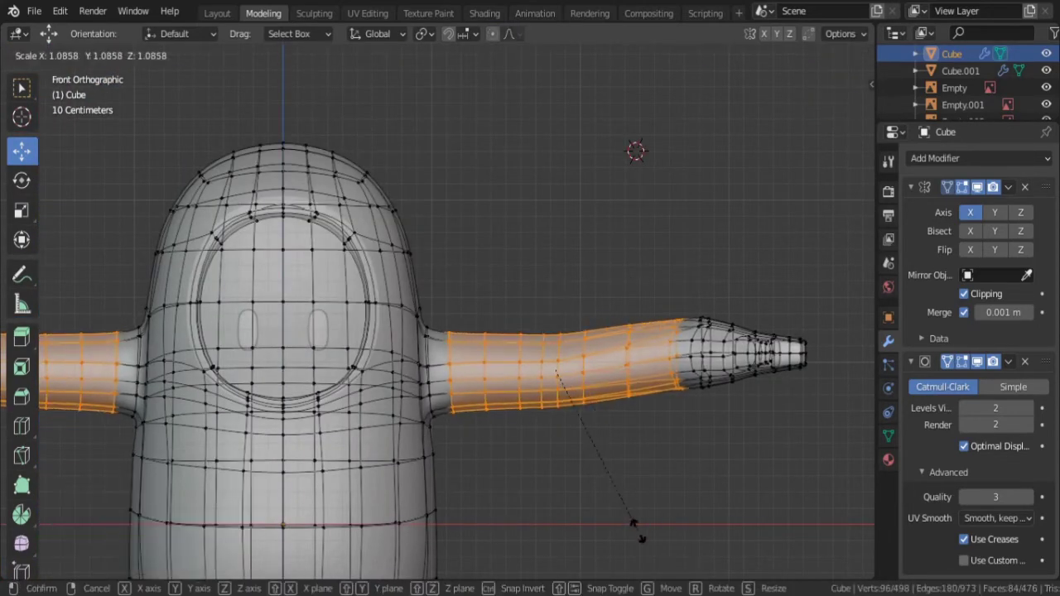
{"action": "left_click", "coordinate": [634, 507]}
Step: Lower the arm tip slightly along Z
{"action": "left_click_drag", "start_coordinate": [657, 230], "coordinate": [729, 348]}
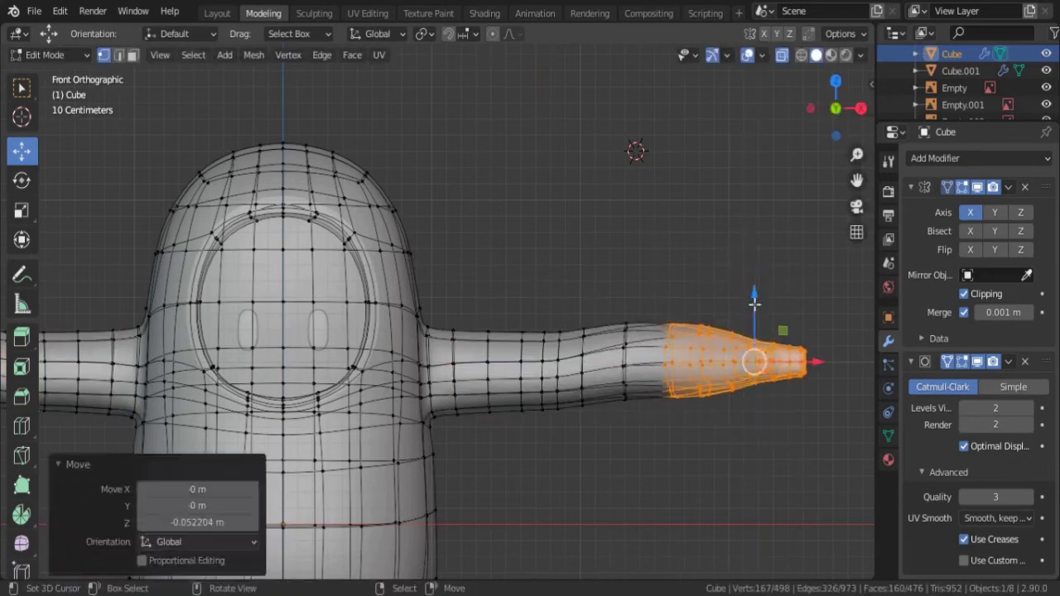
{"action": "key", "text": "g"}
{"action": "left_click", "coordinate": [729, 331]}
{"action": "left_click", "coordinate": [581, 335], "text": "alt"}
{"action": "left_click_drag", "start_coordinate": [643, 318], "coordinate": [820, 431]}
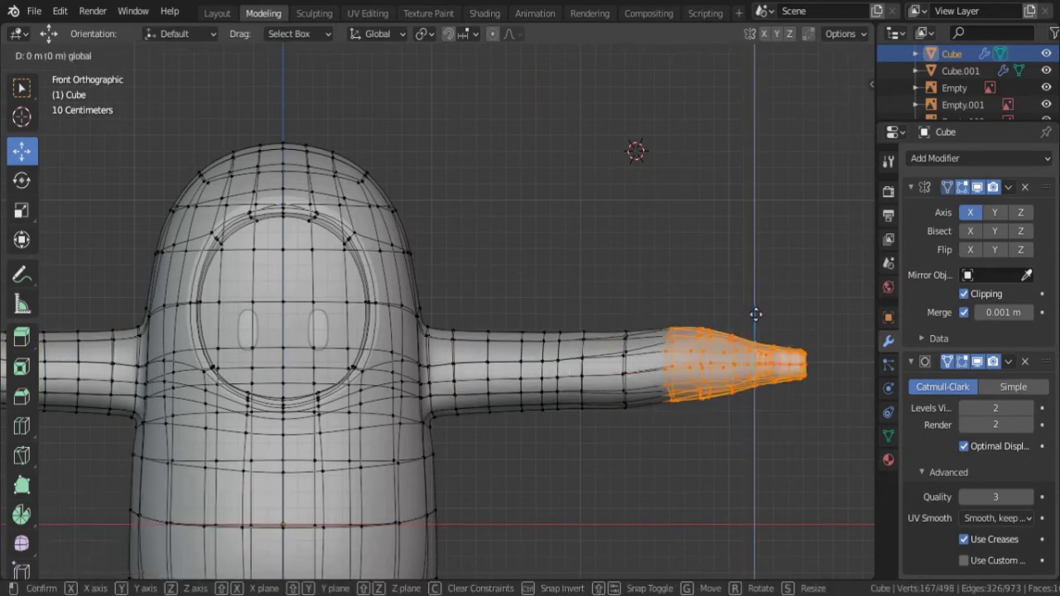
{"action": "key", "text": "g"}
{"action": "key", "text": "z"}
{"action": "left_click", "coordinate": [771, 326]}
{"action": "middle_click_drag", "start_coordinate": [771, 327], "coordinate": [707, 490]}
{"action": "key", "text": "KP_1"}
Step: Softly reshape a loop near the arm tip in front view with proportional editing
{"action": "scroll", "coordinate": [654, 396], "scroll_direction": "up", "scroll_amount": 5}
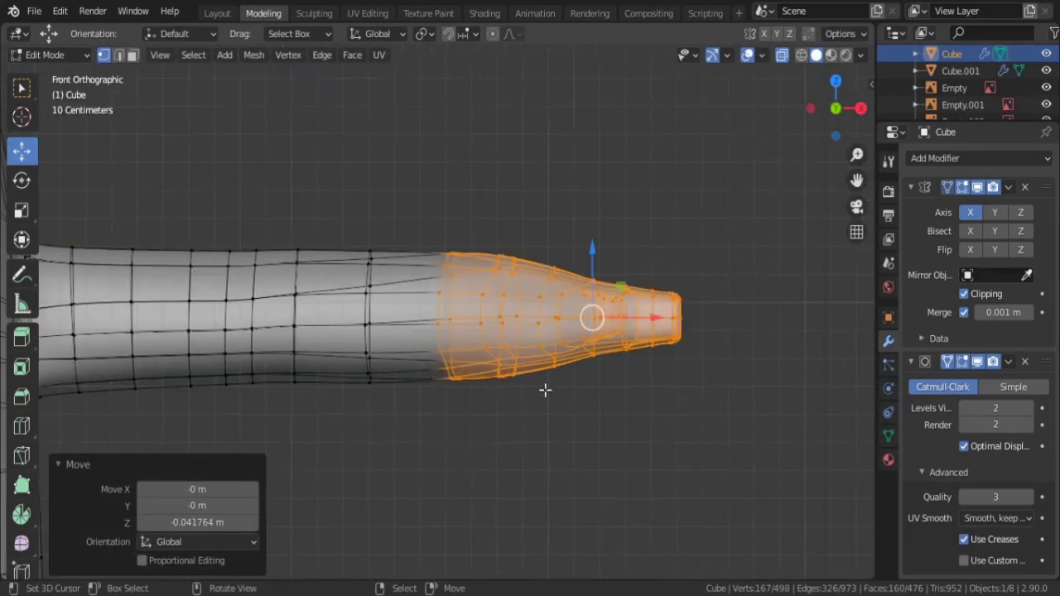
{"action": "middle_click_drag", "start_coordinate": [544, 386], "coordinate": [514, 359]}
{"action": "left_click", "coordinate": [513, 360], "text": "alt"}
{"action": "key", "text": "KP_1"}
{"action": "key", "text": "o"}
{"action": "key", "text": "g"}
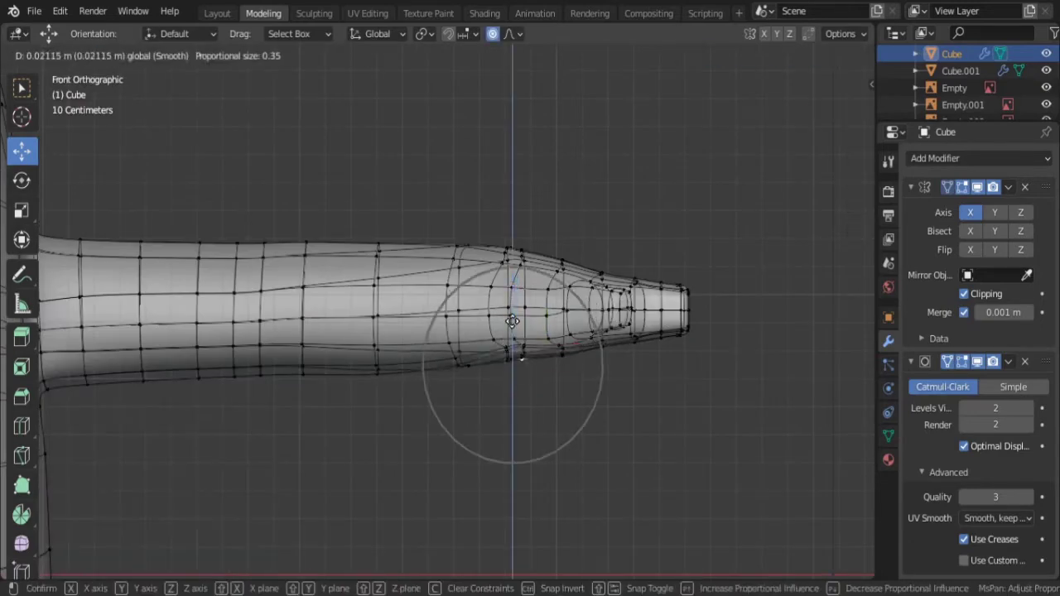
{"action": "left_click", "coordinate": [462, 333]}
{"action": "mouse_move", "coordinate": [462, 333]}
{"action": "middle_mouse_down"}
{"action": "mouse_move", "coordinate": [699, 221]}
{"action": "mouse_move", "coordinate": [497, 348]}
{"action": "mouse_move", "coordinate": [552, 430]}
{"action": "middle_mouse_up"}
{"action": "key", "text": "KP_1"}
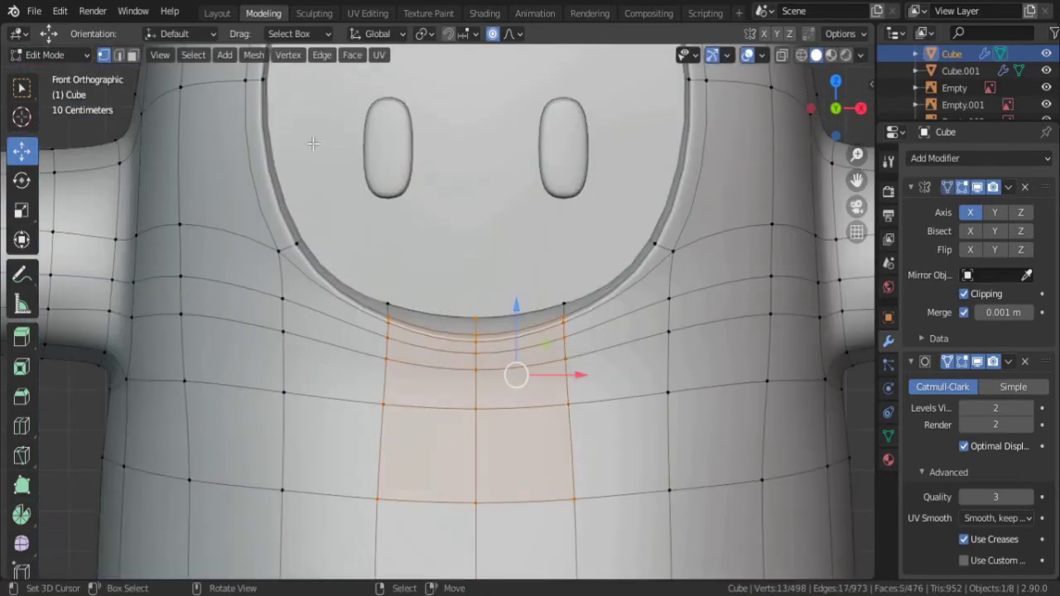
Step: Softly move the loop under the visor and a vertex just below it
{"action": "key", "text": "alt+a"}
{"action": "left_click", "coordinate": [782, 301], "text": "alt"}
{"action": "key", "text": "g"}
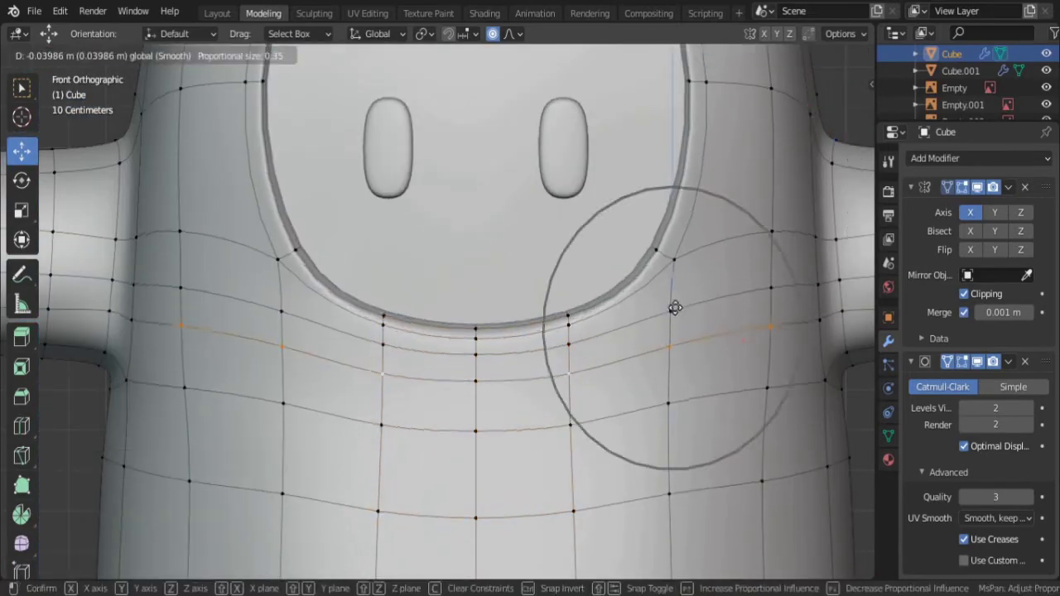
{"action": "left_click", "coordinate": [771, 414]}
{"action": "key", "text": "g"}
{"action": "left_click", "coordinate": [500, 450]}
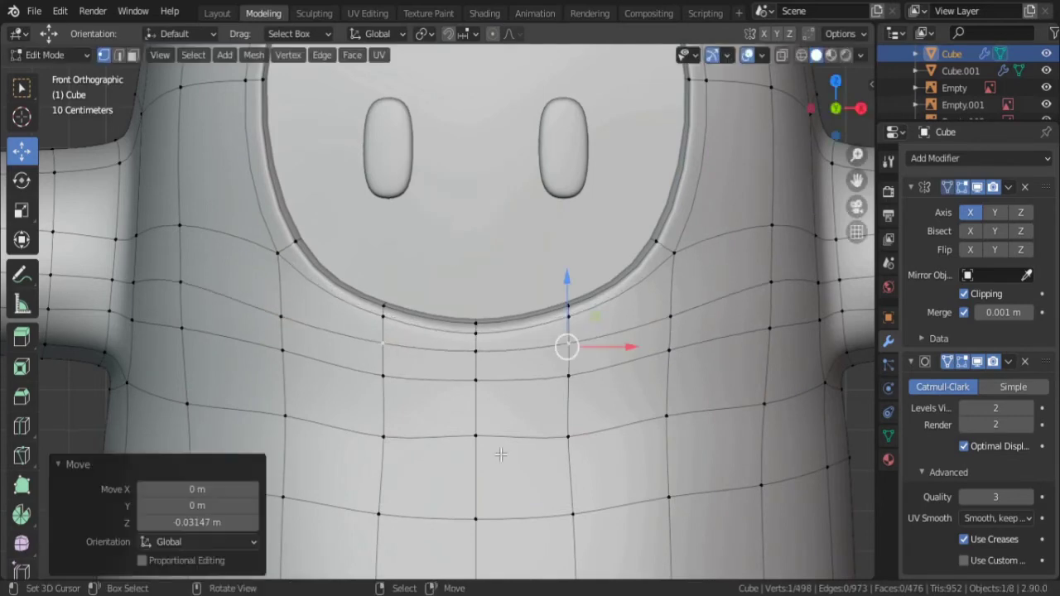
{"action": "key", "text": "g"}
{"action": "left_click", "coordinate": [722, 391]}
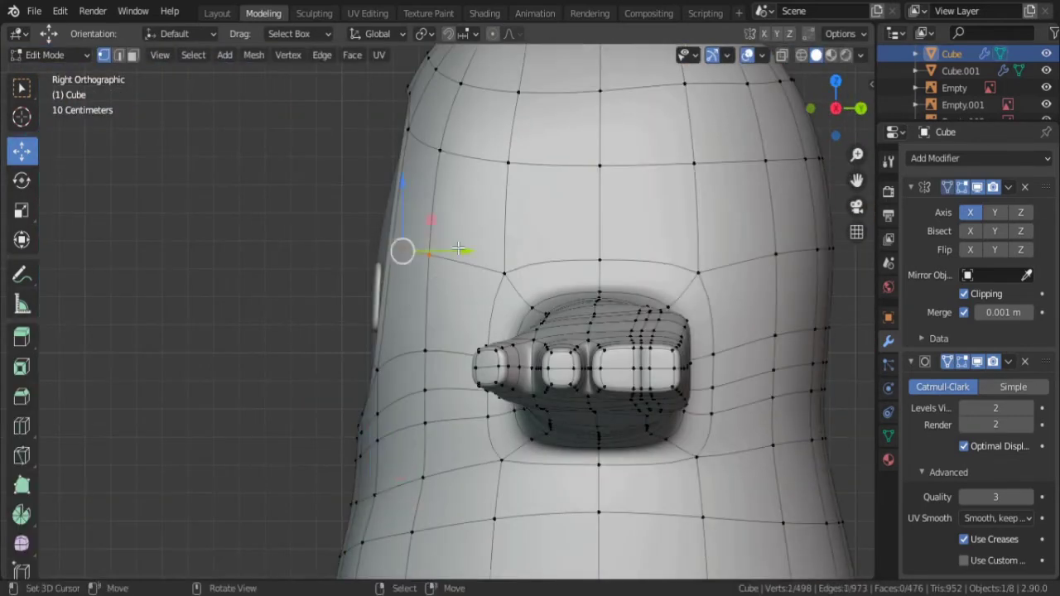
{"action": "key", "text": "g"}
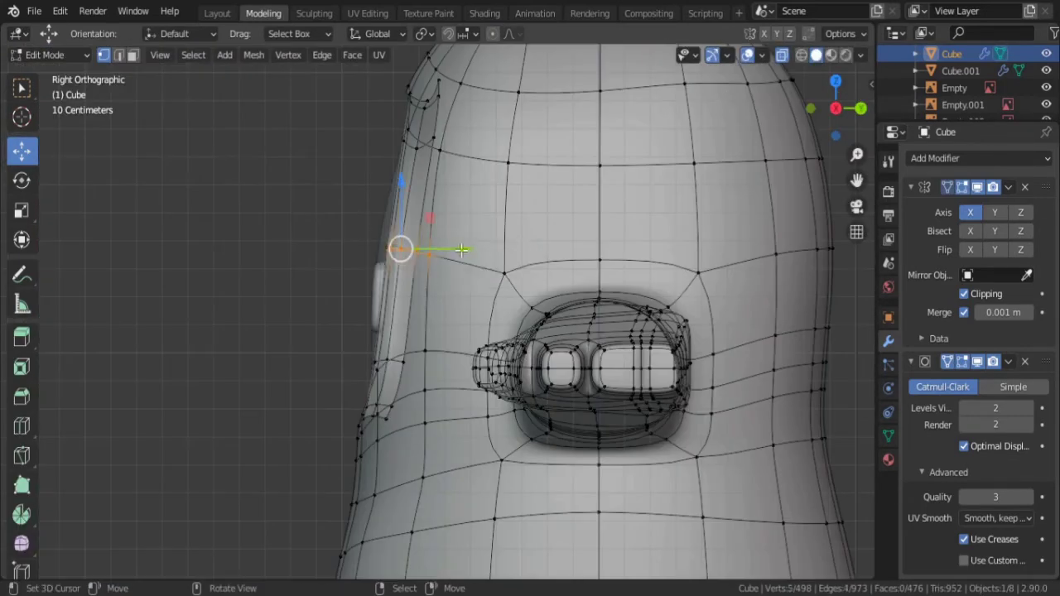
{"action": "left_click", "coordinate": [481, 252]}
Step: Join the side object into the body mesh
{"action": "key", "text": "Tab"}
{"action": "left_click", "coordinate": [394, 279], "text": "shift"}
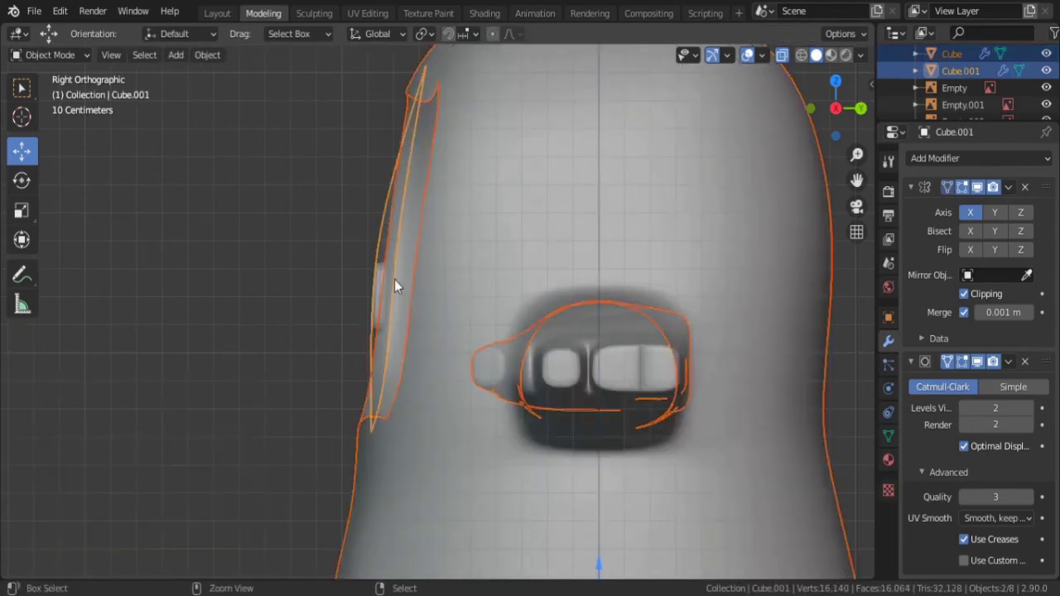
{"action": "left_click", "coordinate": [503, 242], "text": "shift"}
{"action": "key", "text": "ctrl+j"}
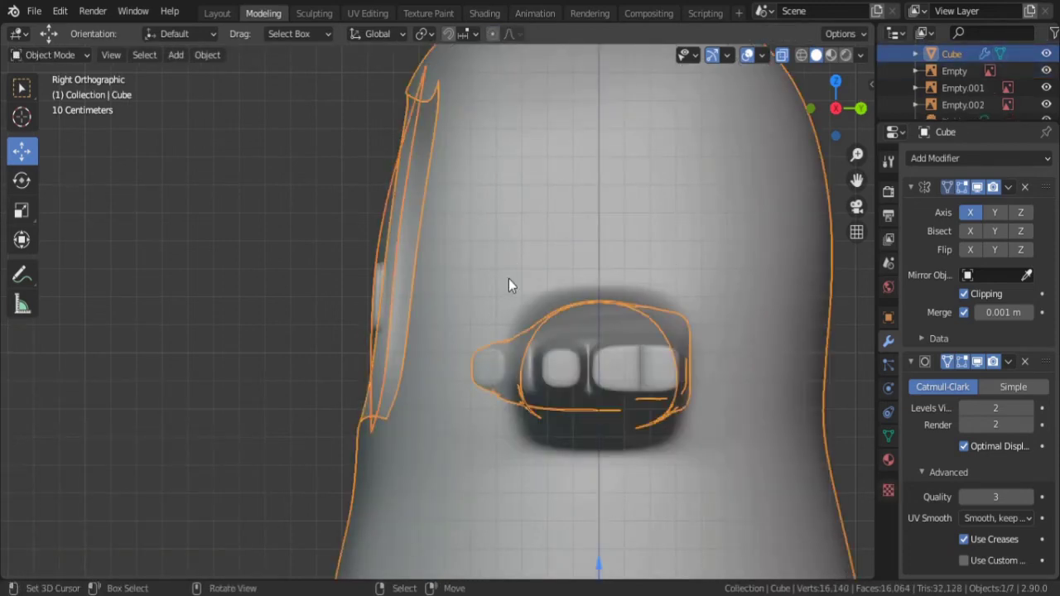
Step: In right view, push head vertices near the visor about 0.036 m along Y with proportional falloff
{"action": "key", "text": "Tab"}
{"action": "key", "text": "o"}
{"action": "key", "text": "g"}
{"action": "left_click", "coordinate": [466, 255]}
{"action": "middle_click_drag", "start_coordinate": [466, 255], "coordinate": [495, 141]}
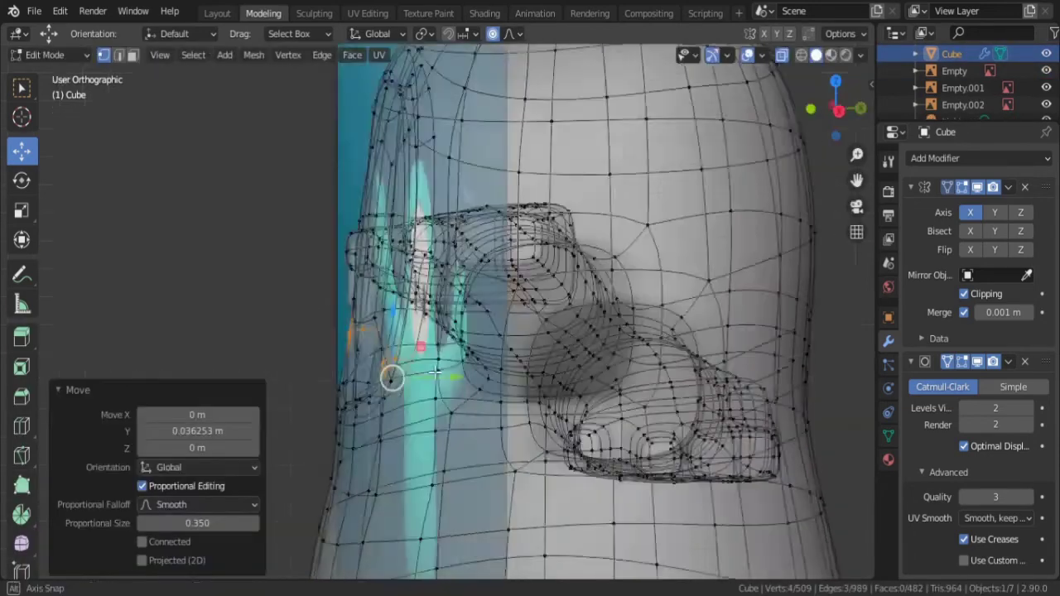
{"action": "key", "text": "KP_3"}
{"action": "key", "text": "g"}
{"action": "key", "text": "Escape"}
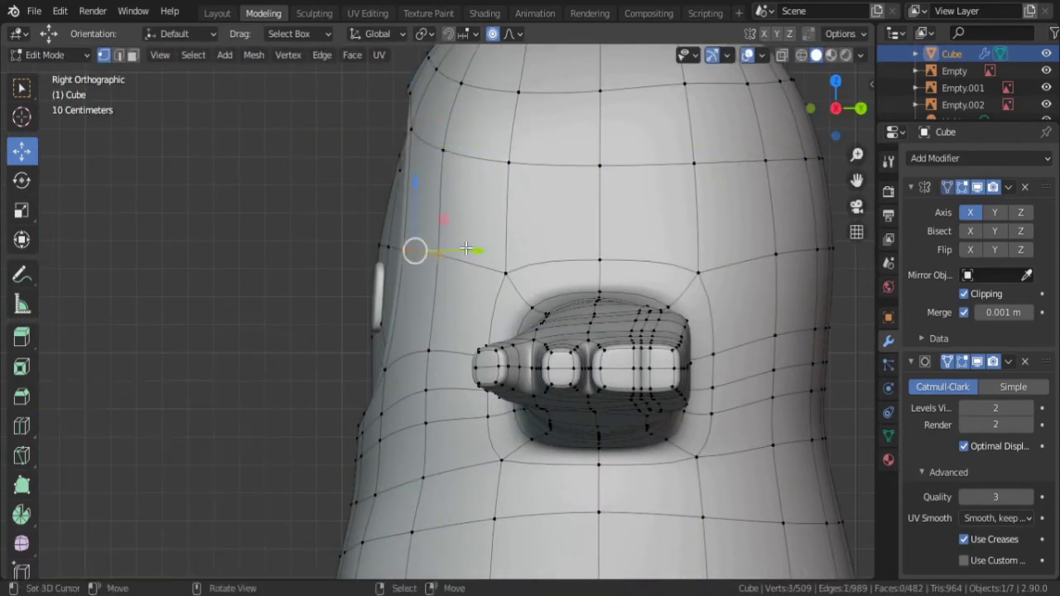
{"action": "scroll", "coordinate": [422, 249], "scroll_direction": "up", "scroll_amount": 5}
{"action": "key", "text": "g"}
{"action": "left_click", "coordinate": [465, 257]}
{"action": "mouse_move", "coordinate": [465, 258]}
{"action": "middle_mouse_down"}
{"action": "mouse_move", "coordinate": [464, 218]}
{"action": "mouse_move", "coordinate": [505, 229]}
{"action": "mouse_move", "coordinate": [398, 184]}
{"action": "middle_mouse_up"}
{"action": "key", "text": "KP_3"}
Step: Nudge a vertex on the body's right edge along Y with 0.35 proportional falloff
{"action": "mouse_move", "coordinate": [676, 375]}
{"action": "middle_mouse_down", "text": "shift"}
{"action": "mouse_move", "coordinate": [677, 234]}
{"action": "mouse_move", "coordinate": [327, 271]}
{"action": "middle_mouse_up", "text": "shift"}
{"action": "left_click", "coordinate": [643, 221]}
{"action": "key", "text": "g"}
{"action": "key", "text": "y"}
{"action": "left_click", "coordinate": [700, 222]}
{"action": "left_click", "coordinate": [644, 231], "text": "alt"}
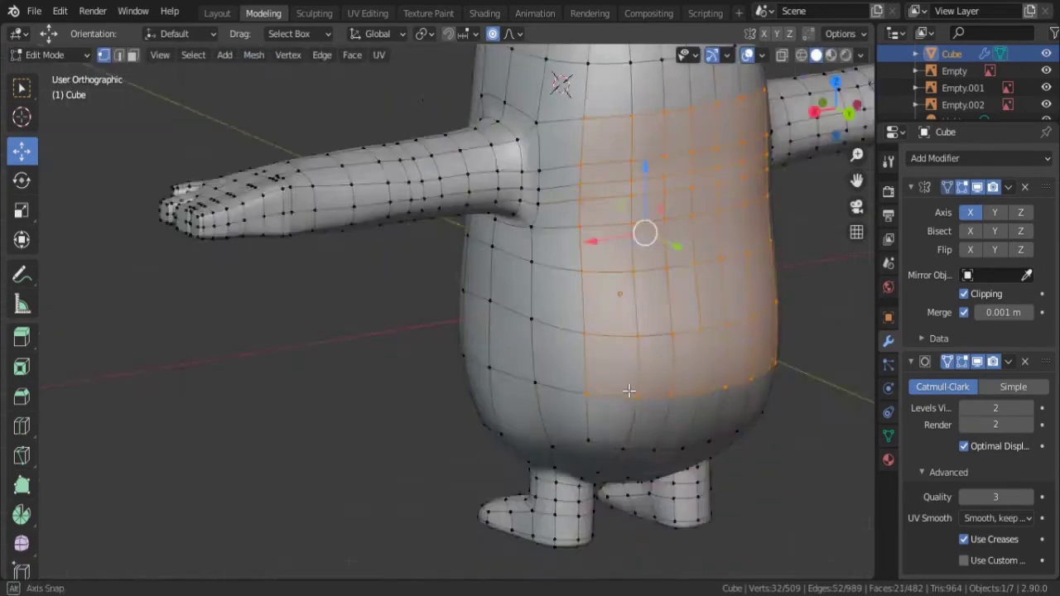
Step: Softly move the side and back-edge vertices to refine the body outline
{"action": "right_click", "coordinate": [327, 270]}
{"action": "left_click", "coordinate": [373, 357]}
{"action": "key", "text": "KP_3"}
{"action": "key", "text": "g"}
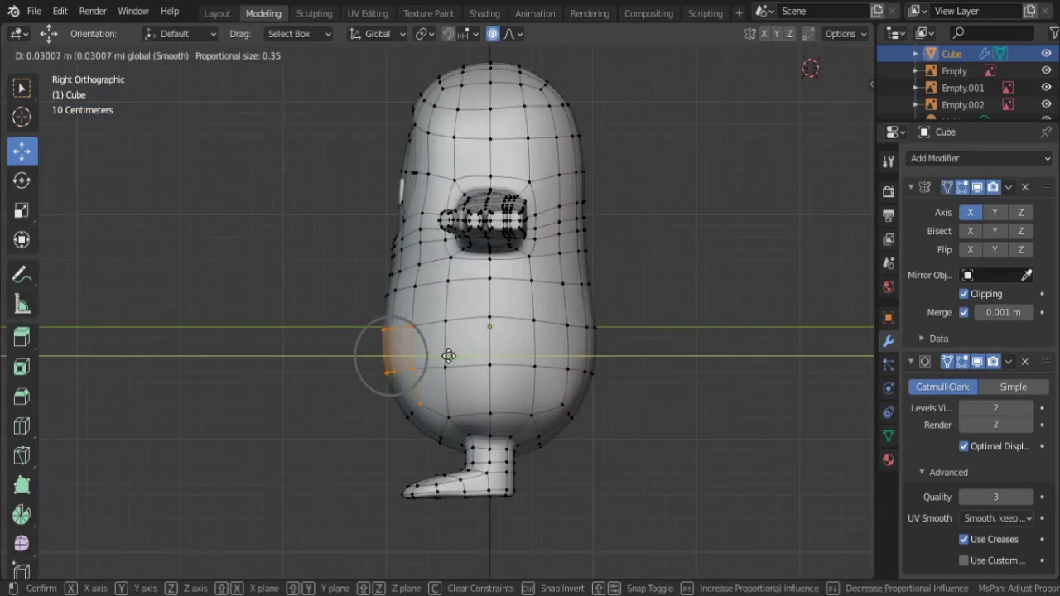
{"action": "left_click", "coordinate": [390, 350]}
{"action": "left_click", "coordinate": [580, 221]}
{"action": "key", "text": "g"}
{"action": "left_click", "coordinate": [603, 238]}
{"action": "key", "text": "KP_1"}
{"action": "key", "text": "g"}
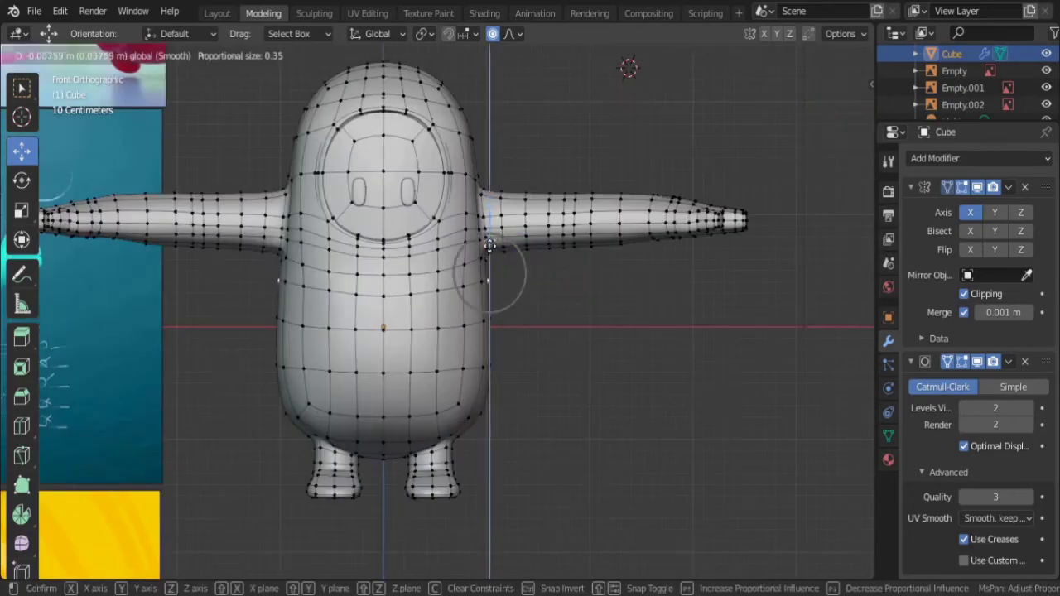
{"action": "left_click", "coordinate": [487, 279]}
Step: Shift the selected vertices near the visor 0.054971 m along X
{"action": "scroll", "coordinate": [561, 310], "scroll_direction": "up", "scroll_amount": 4}
{"action": "middle_click_drag", "start_coordinate": [560, 310], "coordinate": [783, 64]}
{"action": "left_click_drag", "start_coordinate": [614, 338], "coordinate": [605, 330]}
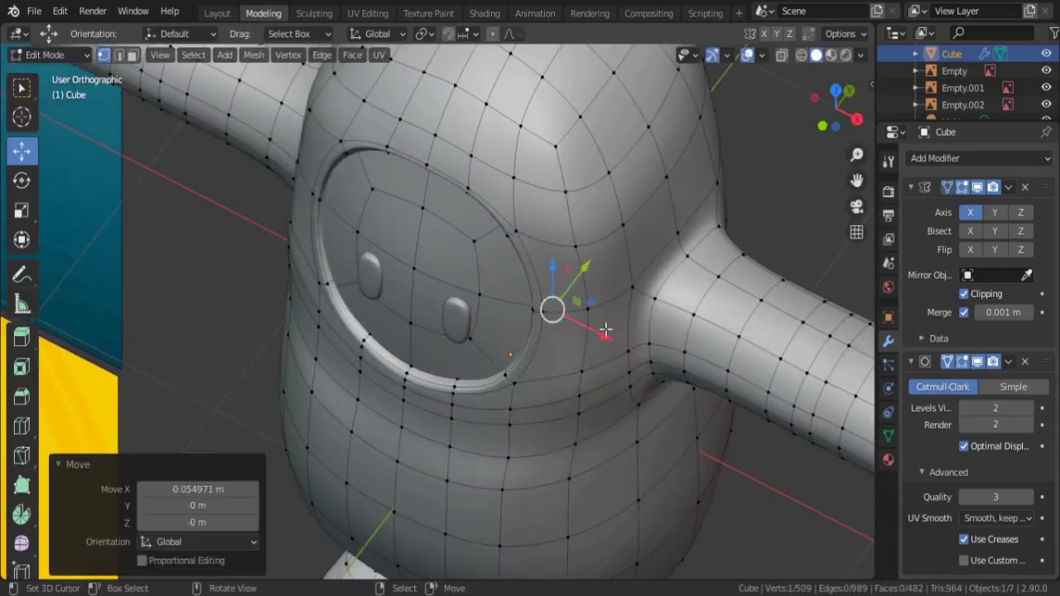
{"action": "key", "text": "KP_1"}
{"action": "scroll", "coordinate": [762, 108], "scroll_direction": "down", "scroll_amount": 3}
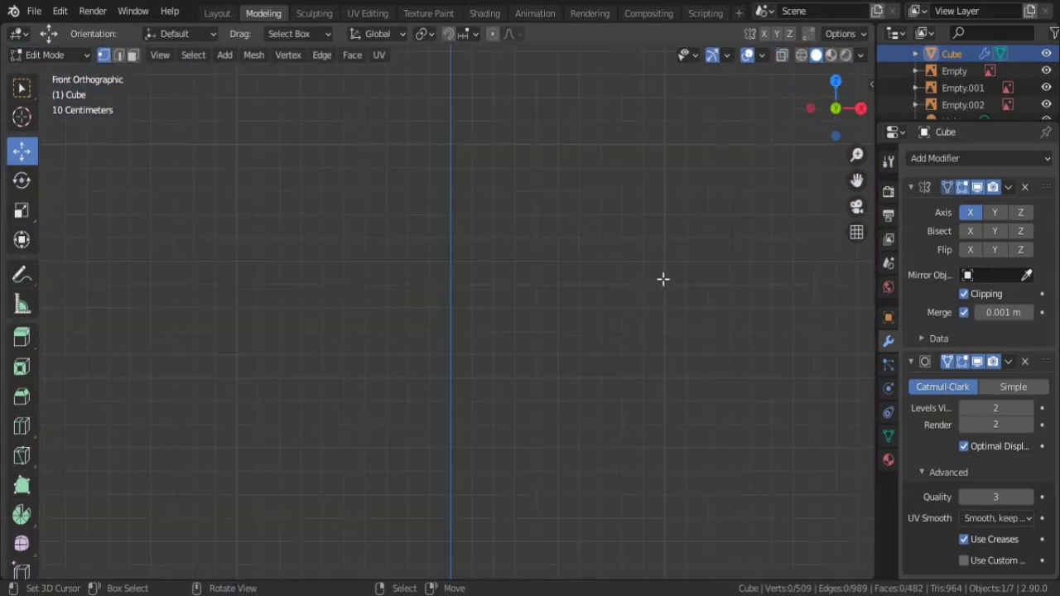
{"action": "key", "text": "a"}
{"action": "middle_click_drag", "start_coordinate": [839, 400], "coordinate": [737, 384], "text": "shift"}
{"action": "key", "text": "Tab"}
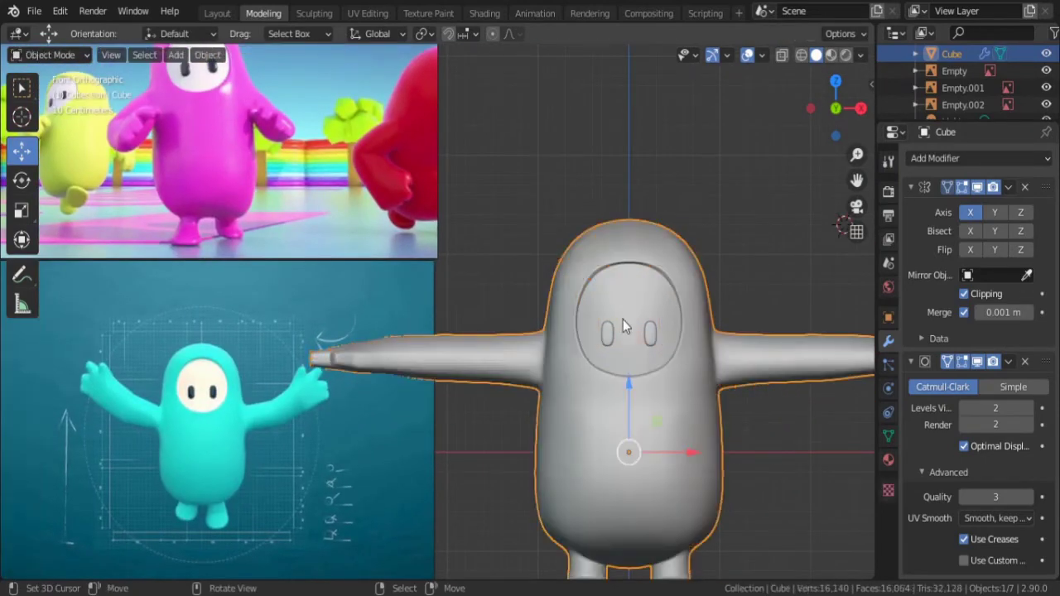
{"action": "key", "text": "Tab"}
Step: Move a body vertex along X with proportional falloff, then return to Object Mode
{"action": "left_click", "coordinate": [714, 529]}
{"action": "key", "text": "g"}
{"action": "key", "text": "x"}
{"action": "key", "text": "o"}
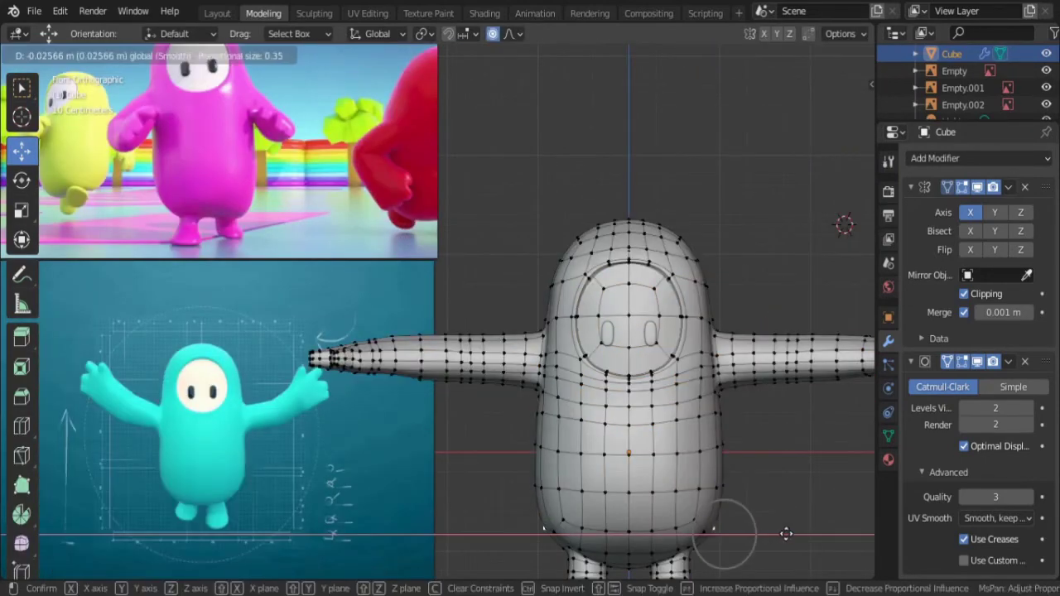
{"action": "left_click", "coordinate": [763, 535]}
{"action": "key", "text": "Tab"}
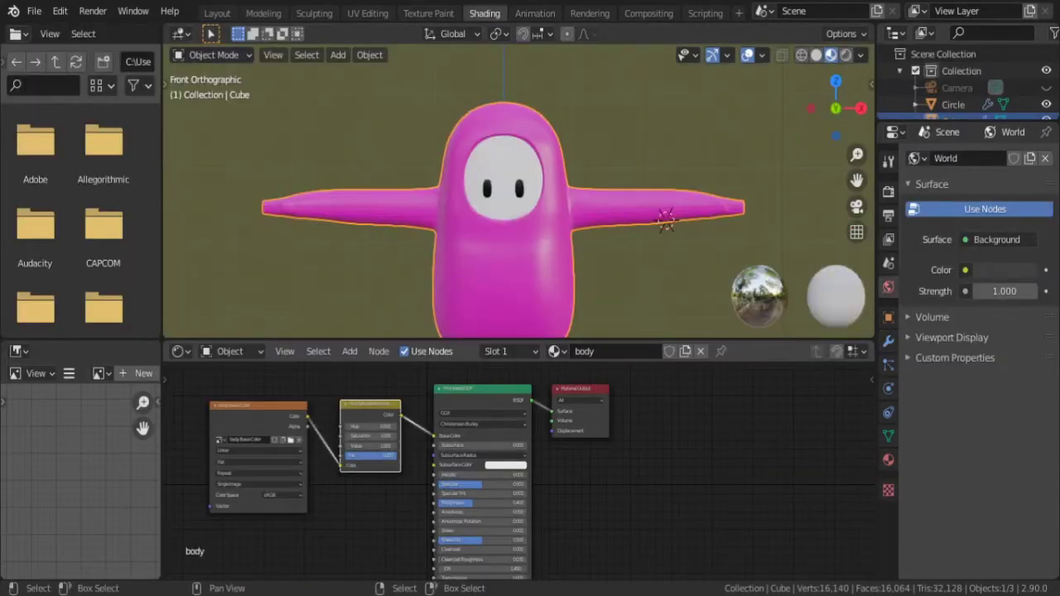
Step: Zoom the viewport and node editor to frame the character and its body material nodes
{"action": "scroll", "coordinate": [544, 234], "scroll_direction": "down", "scroll_amount": 2}
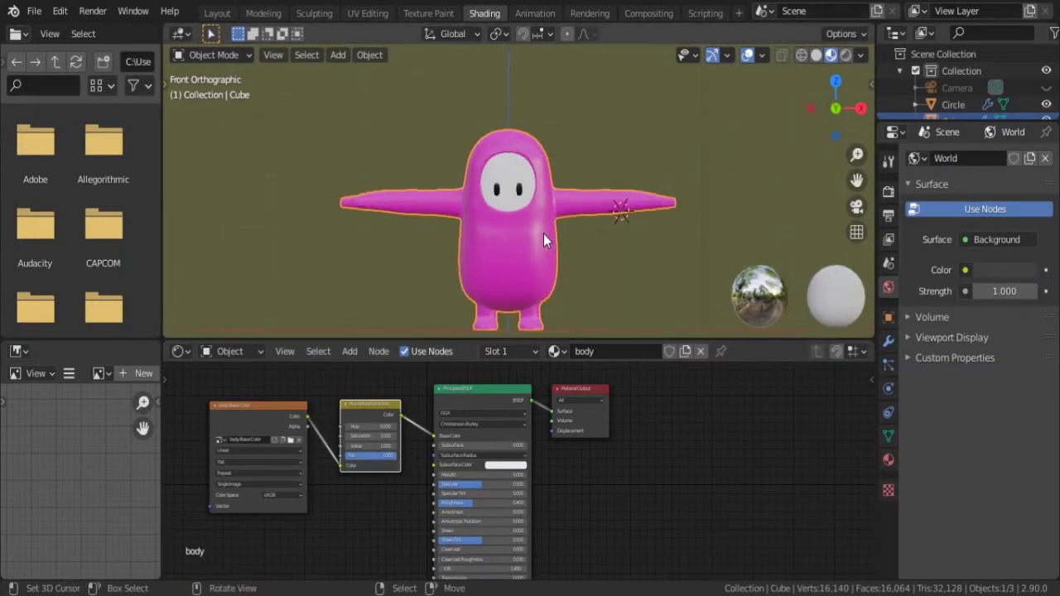
{"action": "scroll", "coordinate": [542, 240], "scroll_direction": "down", "scroll_amount": 2}
{"action": "scroll", "coordinate": [372, 461], "scroll_direction": "up", "scroll_amount": 2}
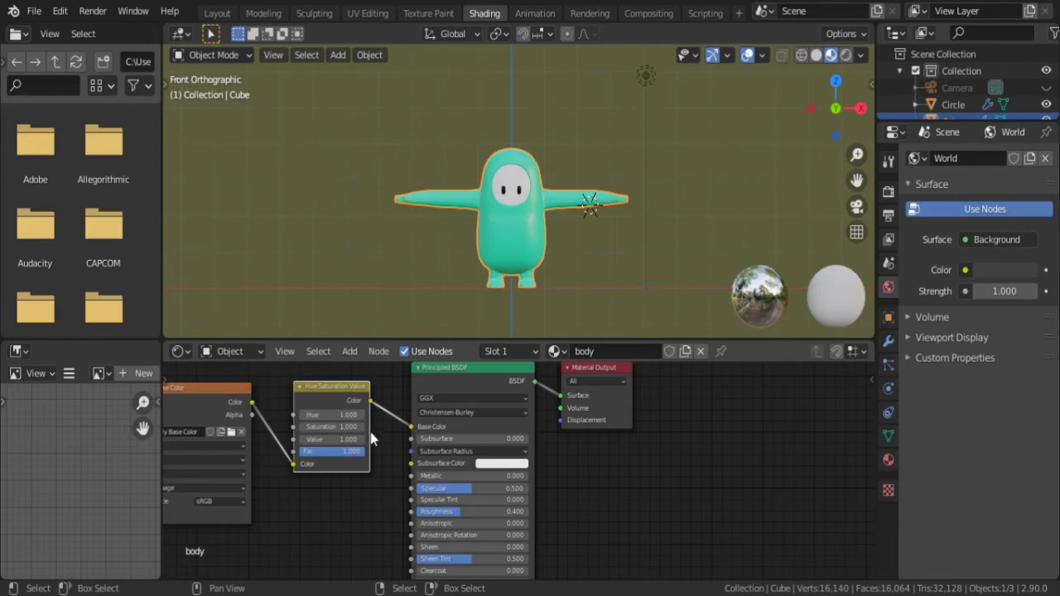
Step: Drag the 3D view border down over the node editor, orbit the teal character, and open Overlays
{"action": "scroll", "coordinate": [560, 255], "scroll_direction": "up", "scroll_amount": 3}
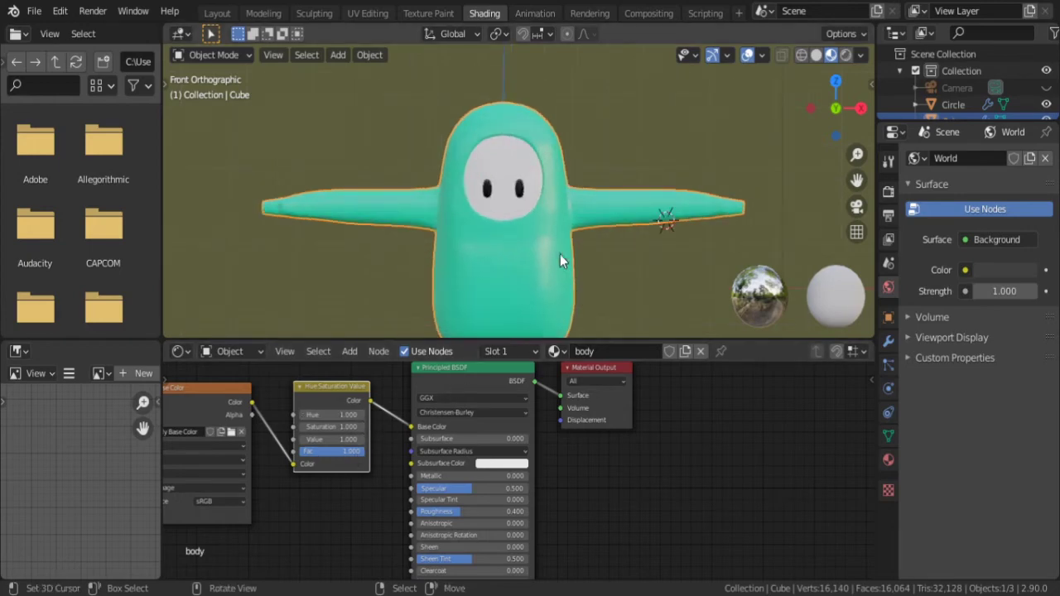
{"action": "mouse_move", "coordinate": [601, 284]}
{"action": "middle_mouse_down"}
{"action": "mouse_move", "coordinate": [397, 303]}
{"action": "mouse_move", "coordinate": [206, 263]}
{"action": "mouse_move", "coordinate": [272, 278]}
{"action": "mouse_move", "coordinate": [460, 287]}
{"action": "mouse_move", "coordinate": [560, 273]}
{"action": "middle_mouse_up"}
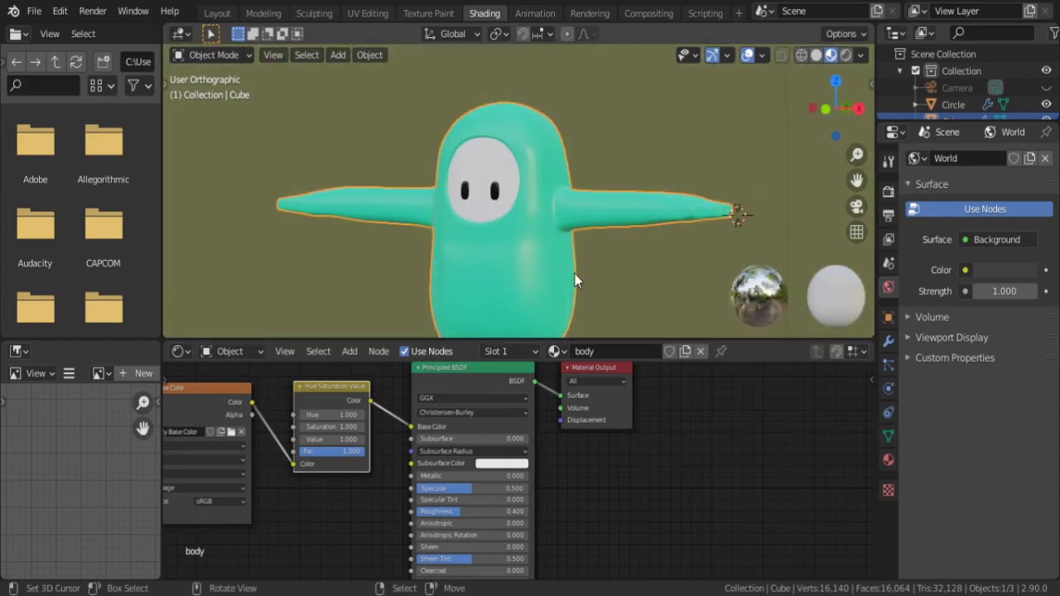
{"action": "key", "text": "KP_1"}
{"action": "middle_click_drag", "start_coordinate": [583, 265], "coordinate": [590, 207], "text": "shift"}
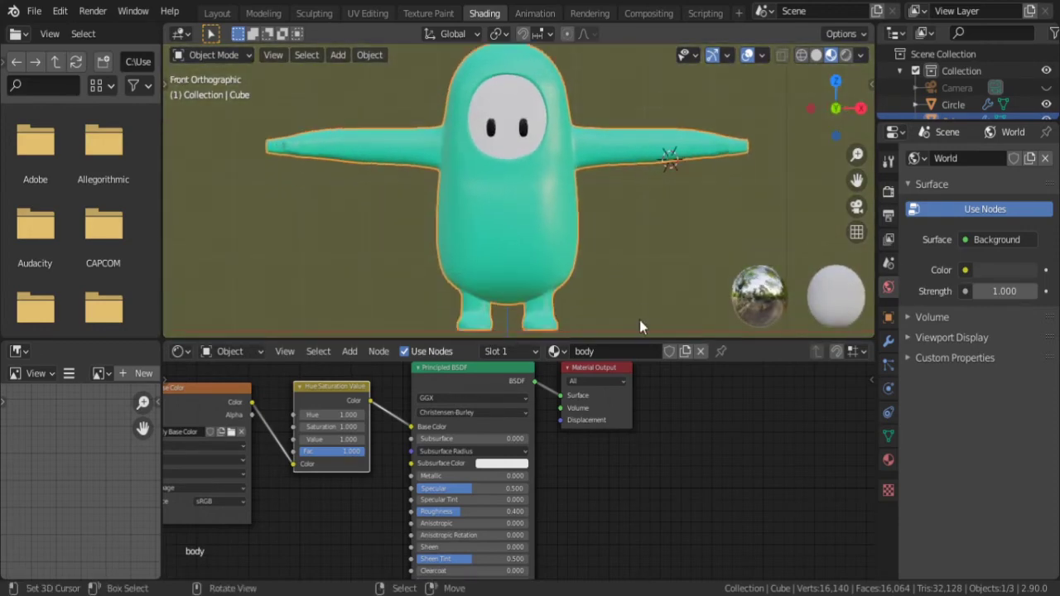
{"action": "left_click_drag", "start_coordinate": [640, 338], "coordinate": [646, 418]}
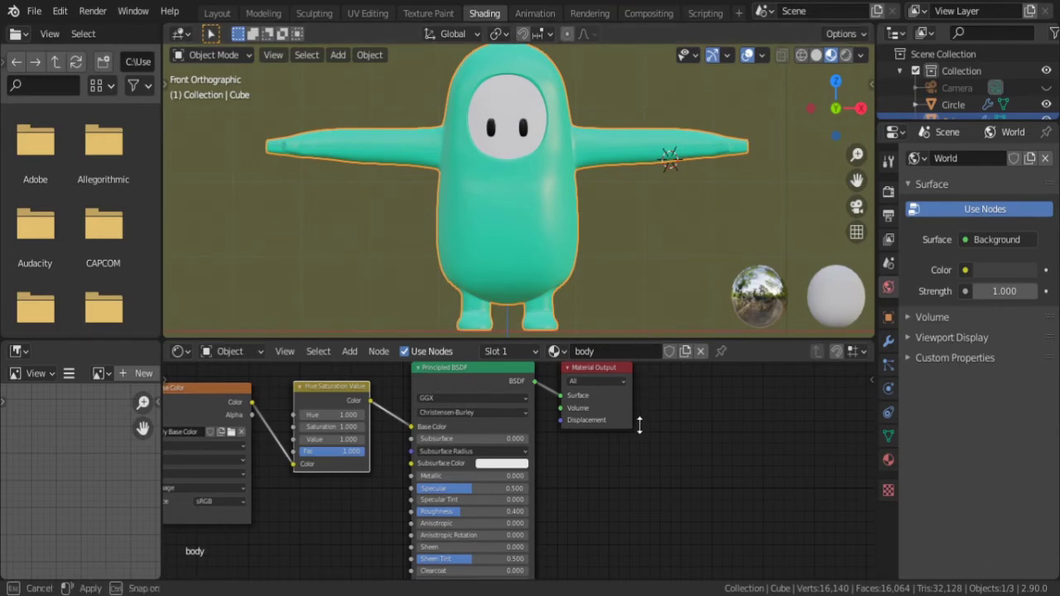
{"action": "mouse_move", "coordinate": [553, 286]}
{"action": "middle_mouse_down"}
{"action": "mouse_move", "coordinate": [434, 367]}
{"action": "mouse_move", "coordinate": [465, 377]}
{"action": "mouse_move", "coordinate": [589, 315]}
{"action": "mouse_move", "coordinate": [601, 232]}
{"action": "mouse_move", "coordinate": [667, 259]}
{"action": "middle_mouse_up"}
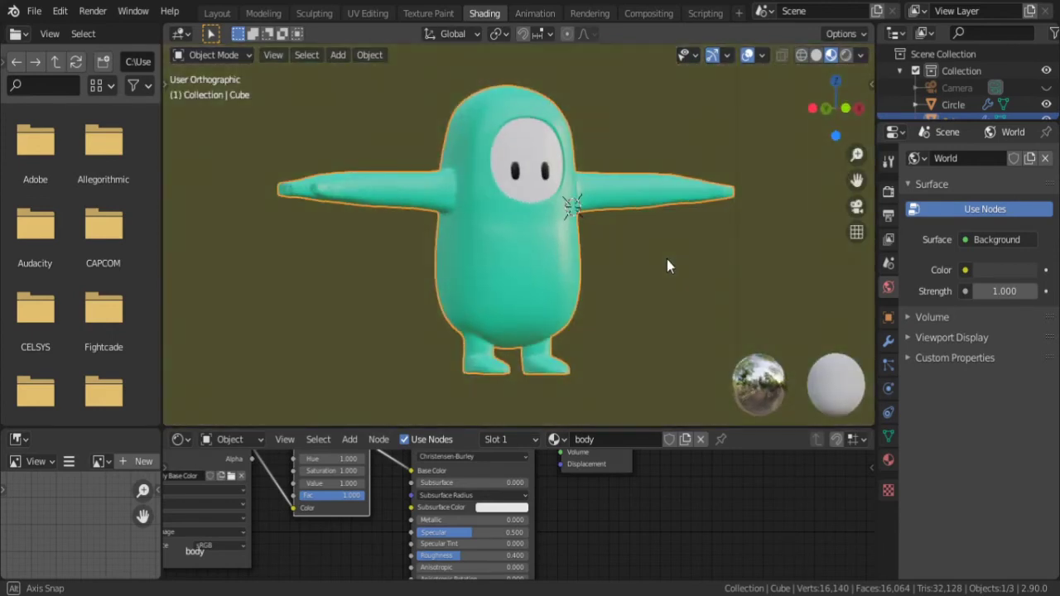
{"action": "left_click", "coordinate": [763, 55]}
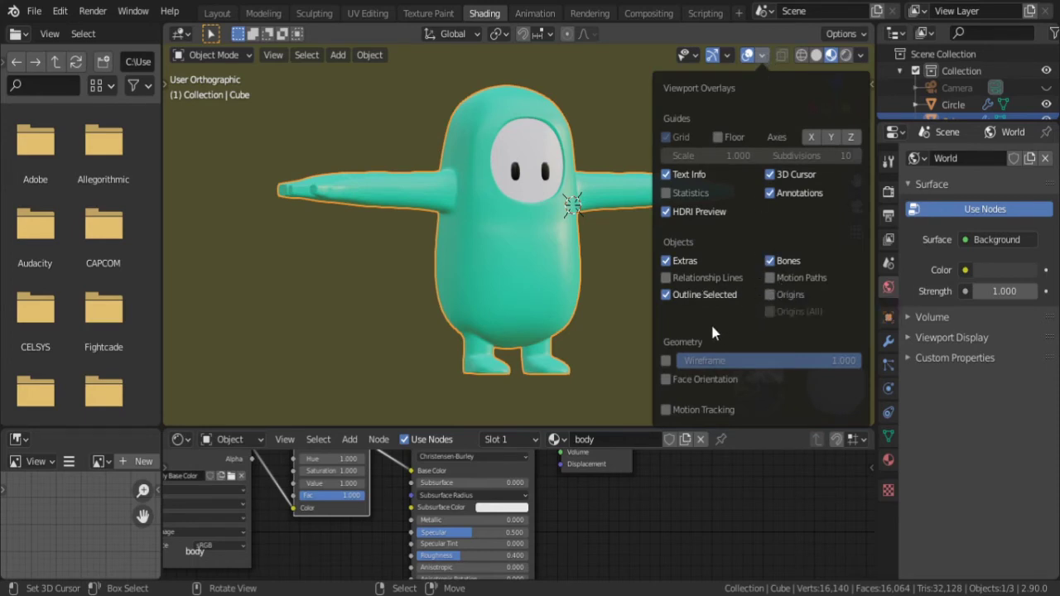
Step: Enable the Wireframe overlay, deselect the character, orbit around it, and bring the shader nodes into view
{"action": "left_click", "coordinate": [666, 362]}
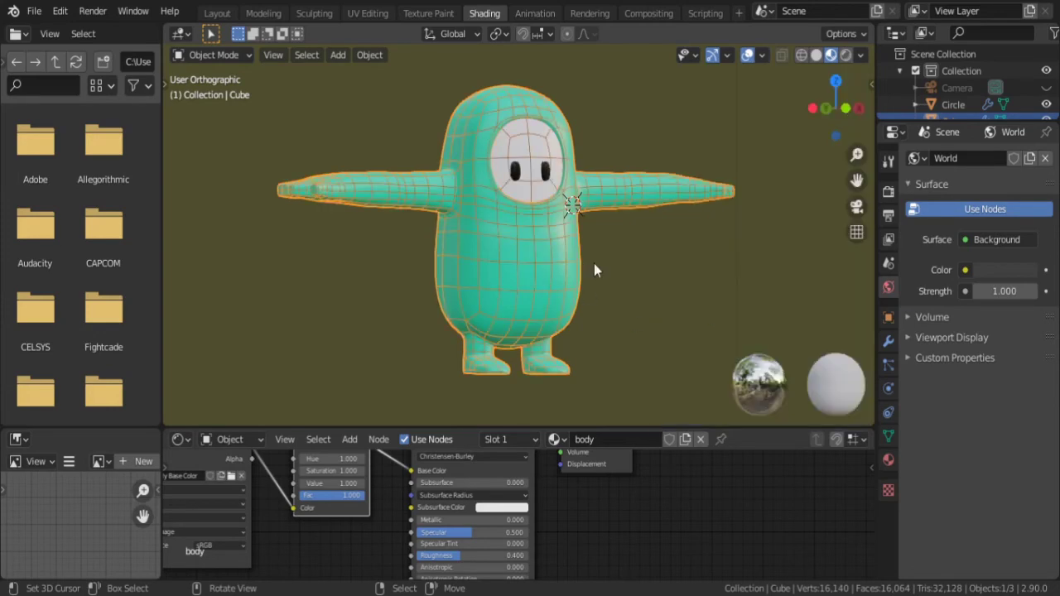
{"action": "key", "text": "alt+a"}
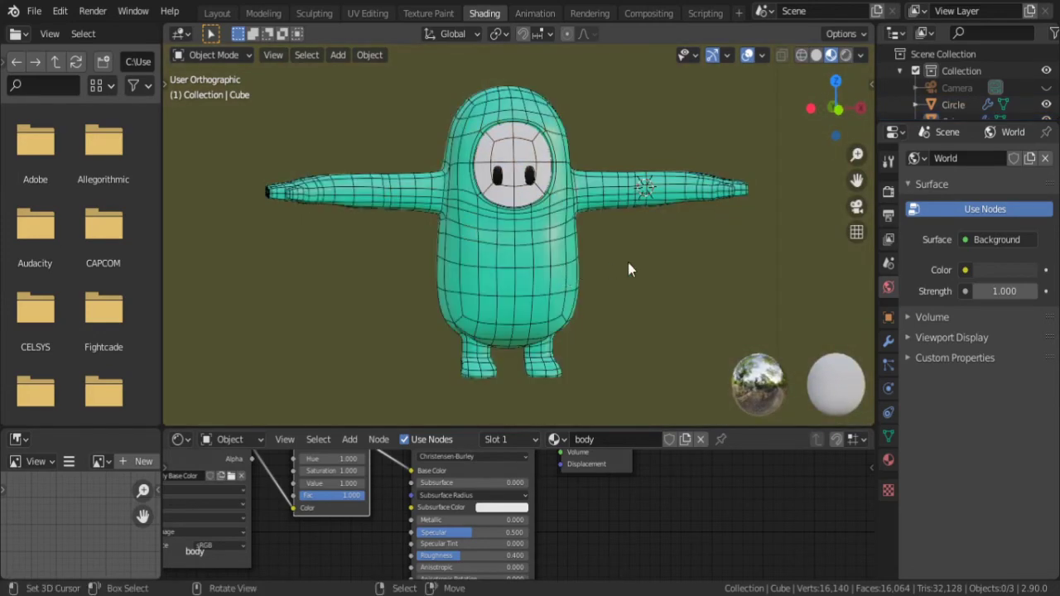
{"action": "mouse_move", "coordinate": [628, 263]}
{"action": "middle_mouse_down", "text": "alt"}
{"action": "mouse_move", "coordinate": [408, 283]}
{"action": "mouse_move", "coordinate": [336, 263]}
{"action": "mouse_move", "coordinate": [324, 222]}
{"action": "mouse_move", "coordinate": [292, 302]}
{"action": "mouse_move", "coordinate": [622, 267]}
{"action": "mouse_move", "coordinate": [618, 248]}
{"action": "middle_mouse_up", "text": "alt"}
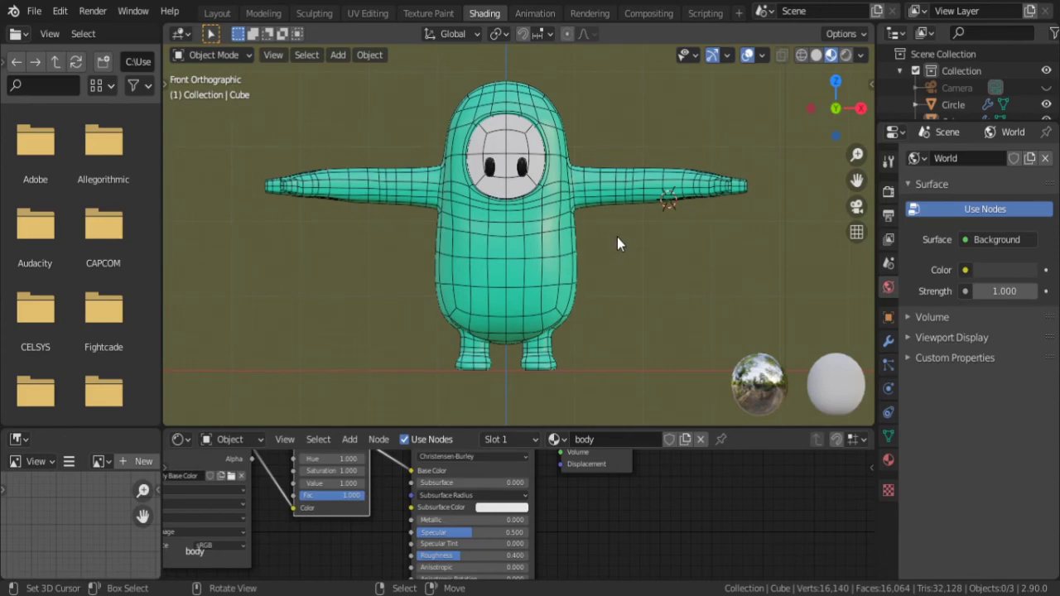
{"action": "mouse_move", "coordinate": [617, 237]}
{"action": "middle_mouse_down"}
{"action": "mouse_move", "coordinate": [624, 292]}
{"action": "mouse_move", "coordinate": [580, 300]}
{"action": "mouse_move", "coordinate": [390, 277]}
{"action": "mouse_move", "coordinate": [461, 294]}
{"action": "mouse_move", "coordinate": [547, 259]}
{"action": "mouse_move", "coordinate": [543, 245]}
{"action": "middle_mouse_up"}
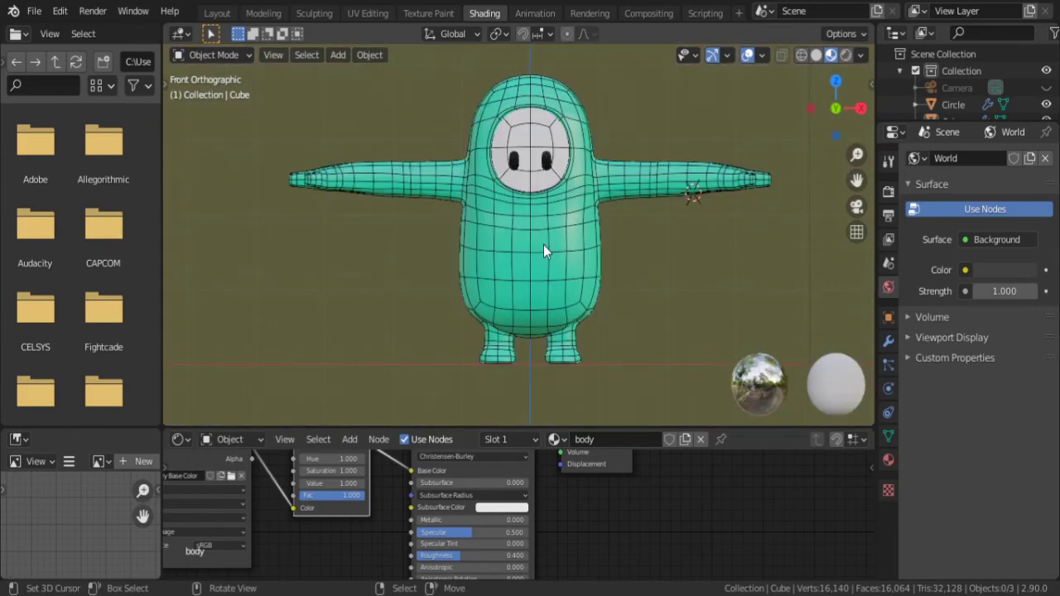
{"action": "middle_click_drag", "start_coordinate": [576, 483], "coordinate": [604, 528]}
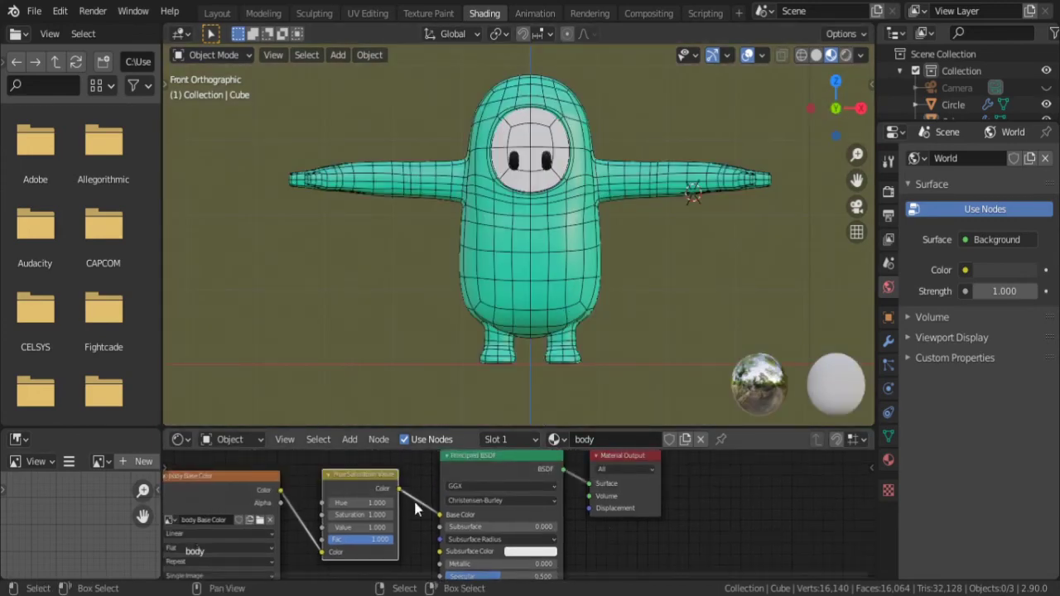
Step: Step the Hue Saturation Value node's Hue down from 0.900 to 0.000
{"action": "left_click", "coordinate": [331, 503]}
{"action": "left_click", "coordinate": [331, 503]}
{"action": "left_click", "coordinate": [331, 503]}
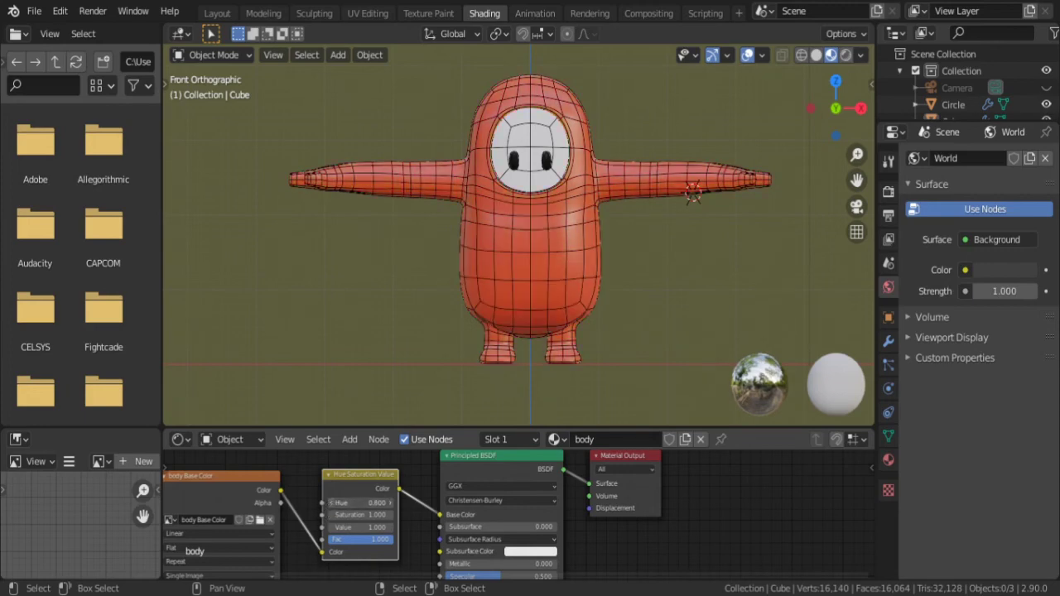
{"action": "left_click", "coordinate": [331, 503]}
{"action": "left_click", "coordinate": [331, 503]}
{"action": "left_click", "coordinate": [332, 503]}
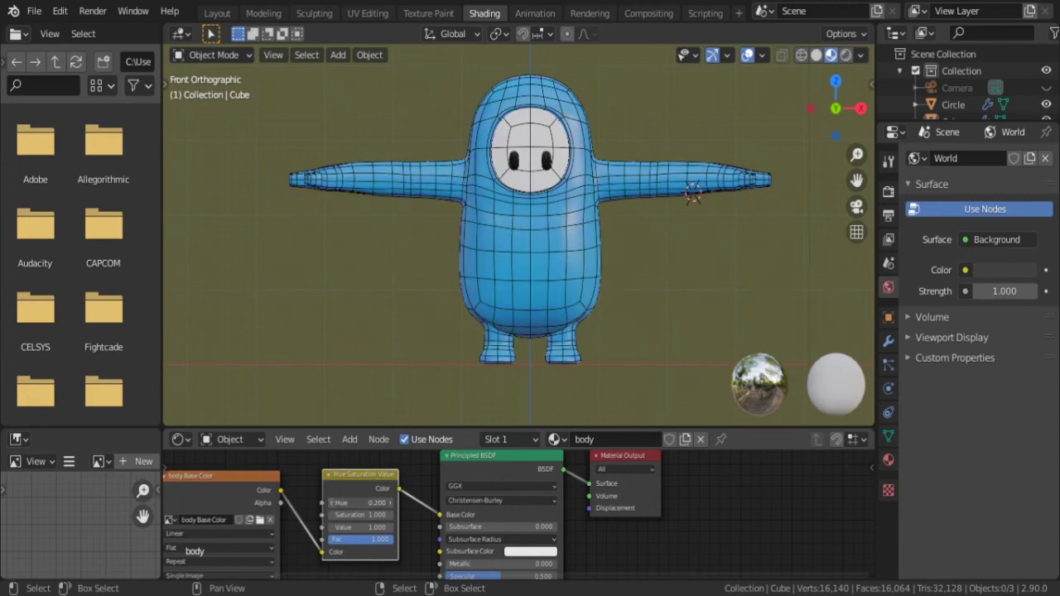
{"action": "left_click", "coordinate": [332, 503]}
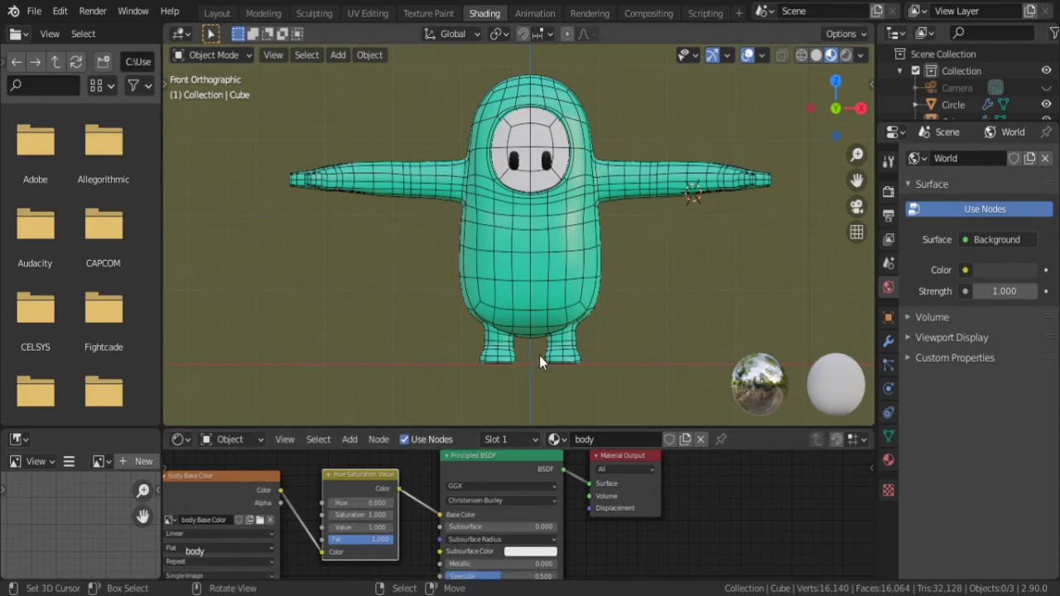
Step: Zoom the view in and out, then switch to Edit Mode to check the mesh
{"action": "scroll", "coordinate": [566, 253], "scroll_direction": "up", "scroll_amount": 3}
{"action": "scroll", "coordinate": [569, 252], "scroll_direction": "up", "scroll_amount": 2}
{"action": "scroll", "coordinate": [573, 255], "scroll_direction": "down", "scroll_amount": 3}
{"action": "scroll", "coordinate": [575, 256], "scroll_direction": "down", "scroll_amount": 1}
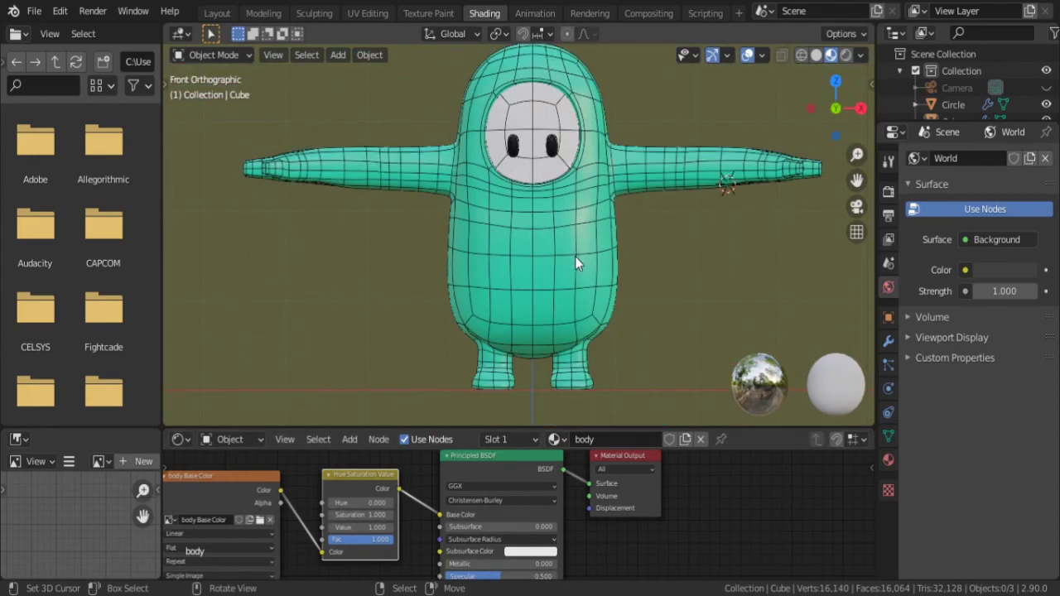
{"action": "key", "text": "Tab"}
{"action": "key", "text": "Tab"}
Step: Turn off the Wireframe overlay and orbit around the smooth teal character
{"action": "left_click", "coordinate": [762, 55]}
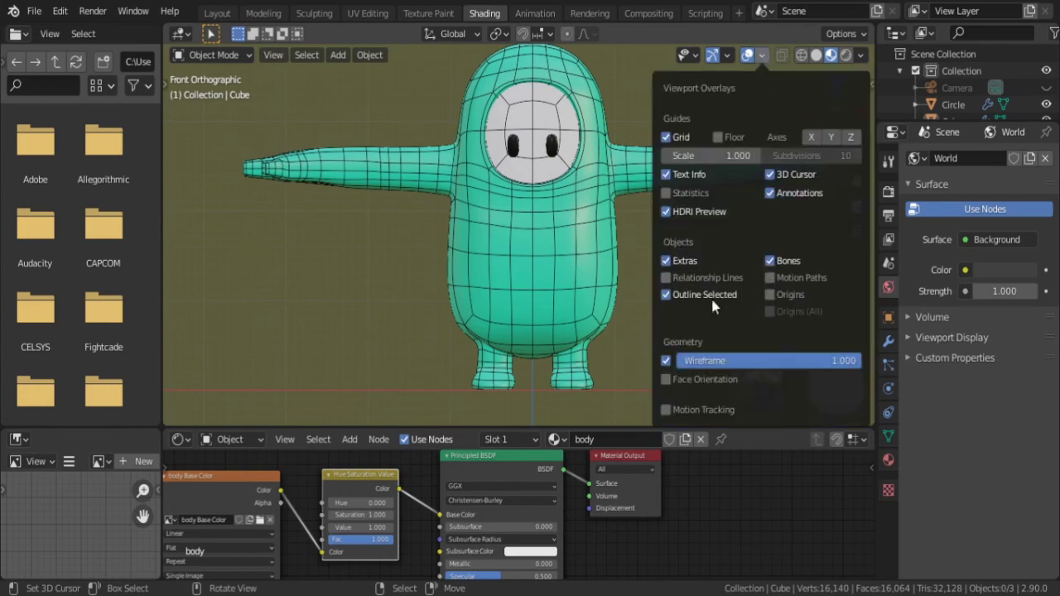
{"action": "left_click", "coordinate": [666, 361]}
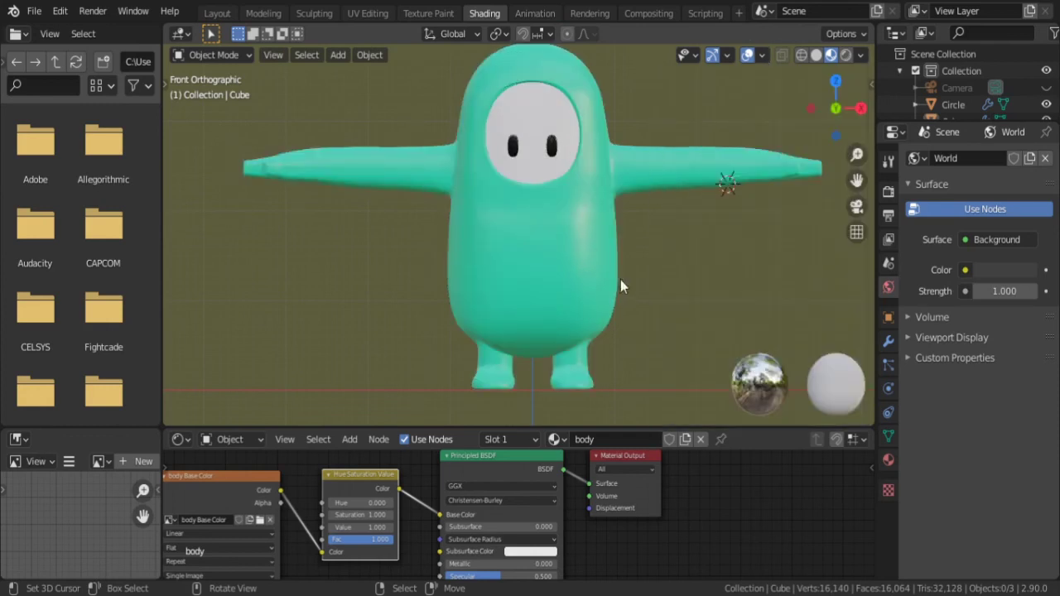
{"action": "middle_click_drag", "start_coordinate": [709, 276], "coordinate": [593, 260]}
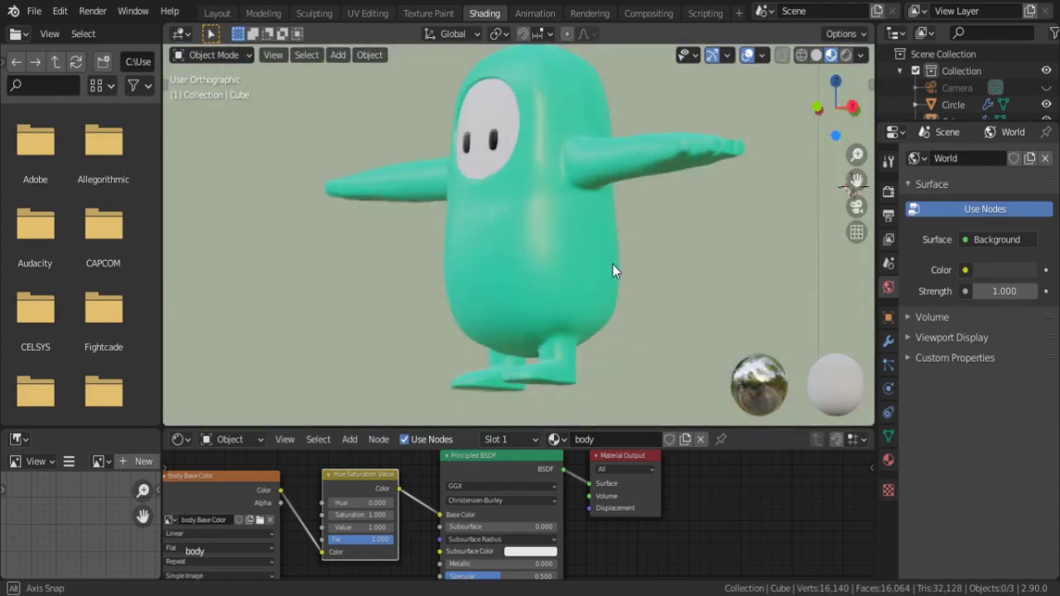
{"action": "middle_click_drag", "start_coordinate": [594, 267], "coordinate": [646, 273]}
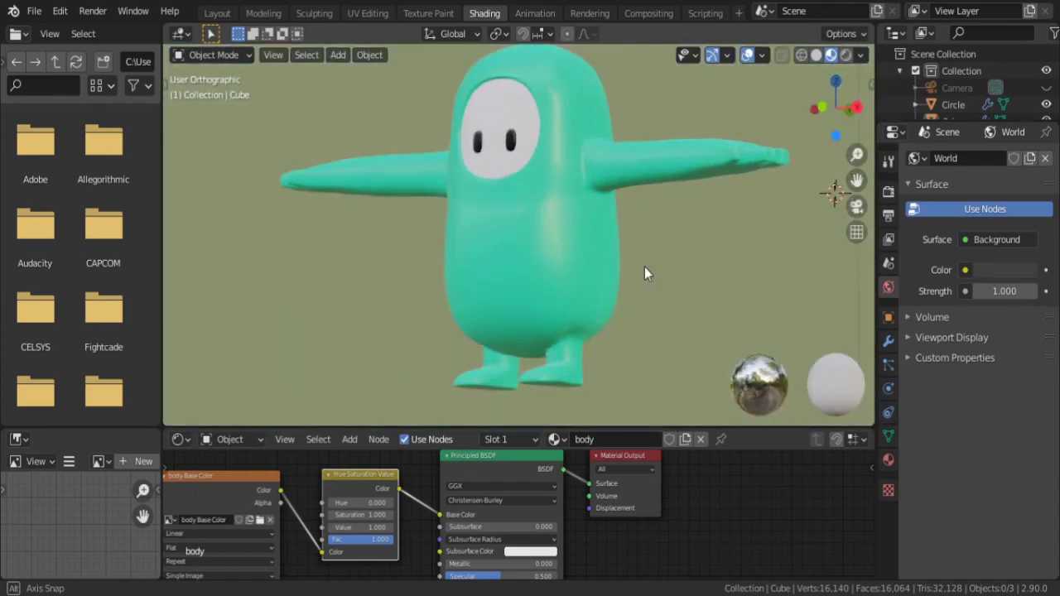